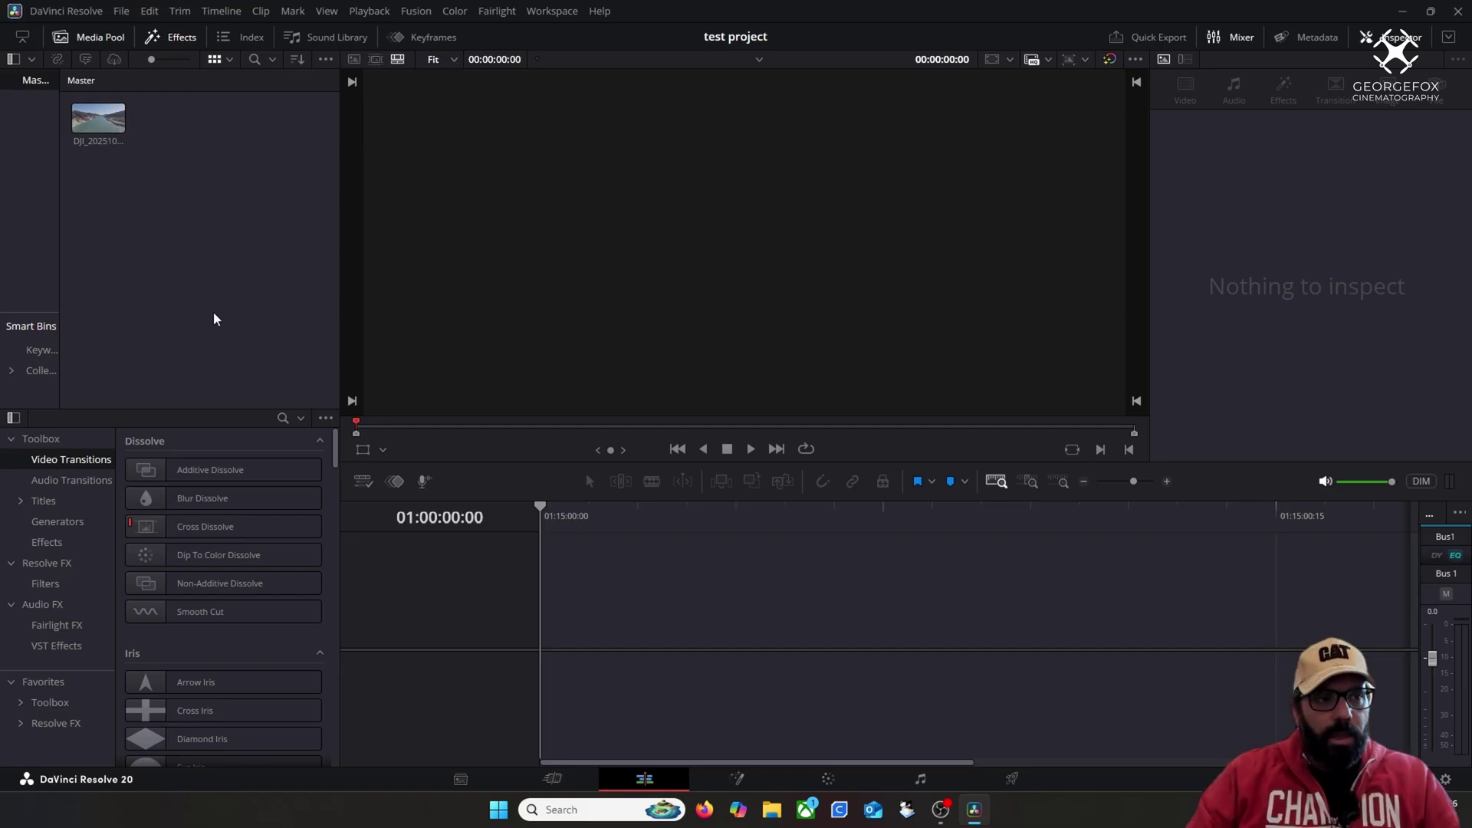
Step: Look over the drone clip and the Cut page, then come back to the Edit page
{"action": "left_click", "coordinate": [100, 119]}
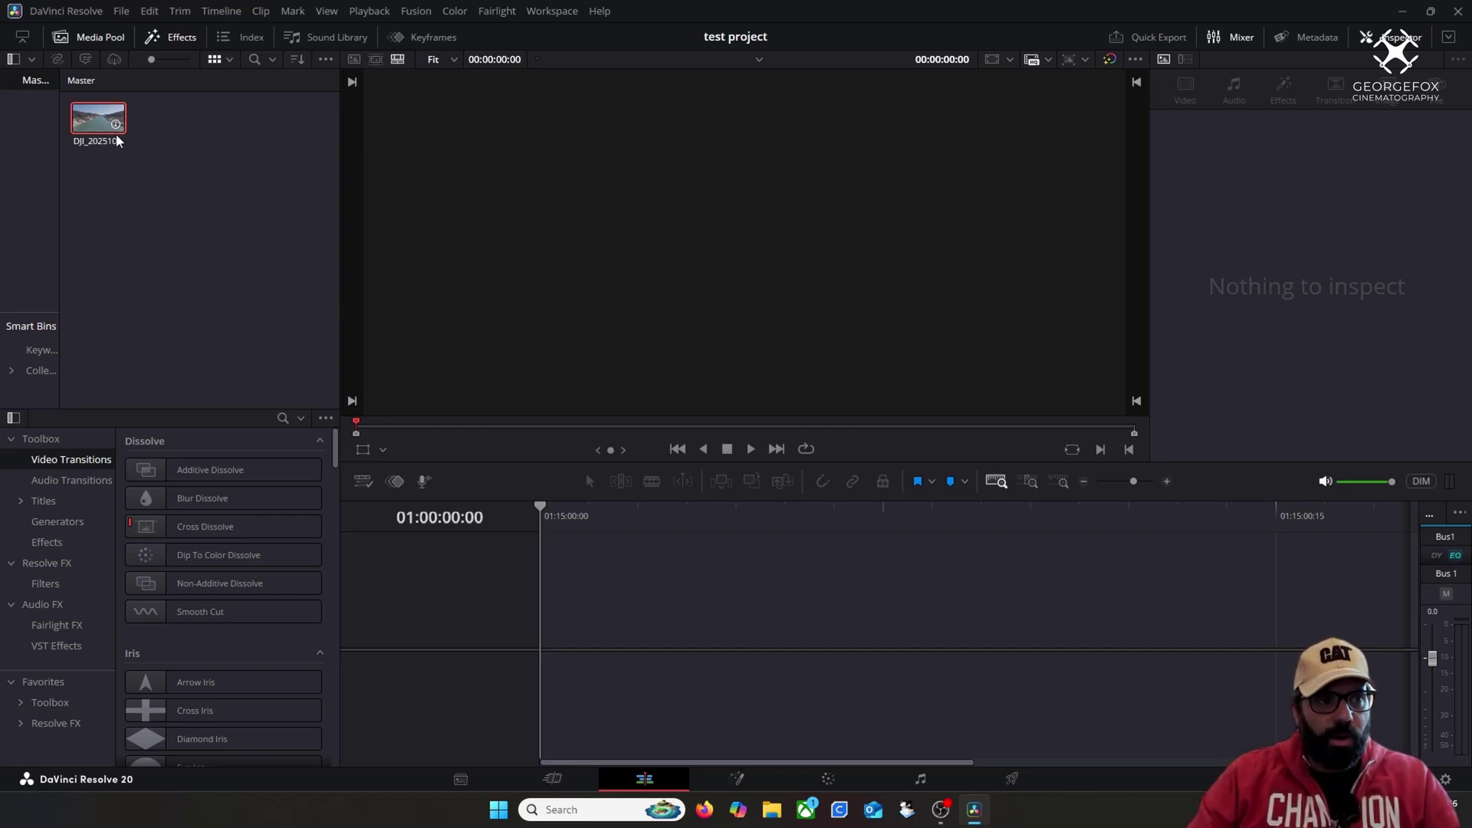
{"action": "left_click", "coordinate": [237, 172]}
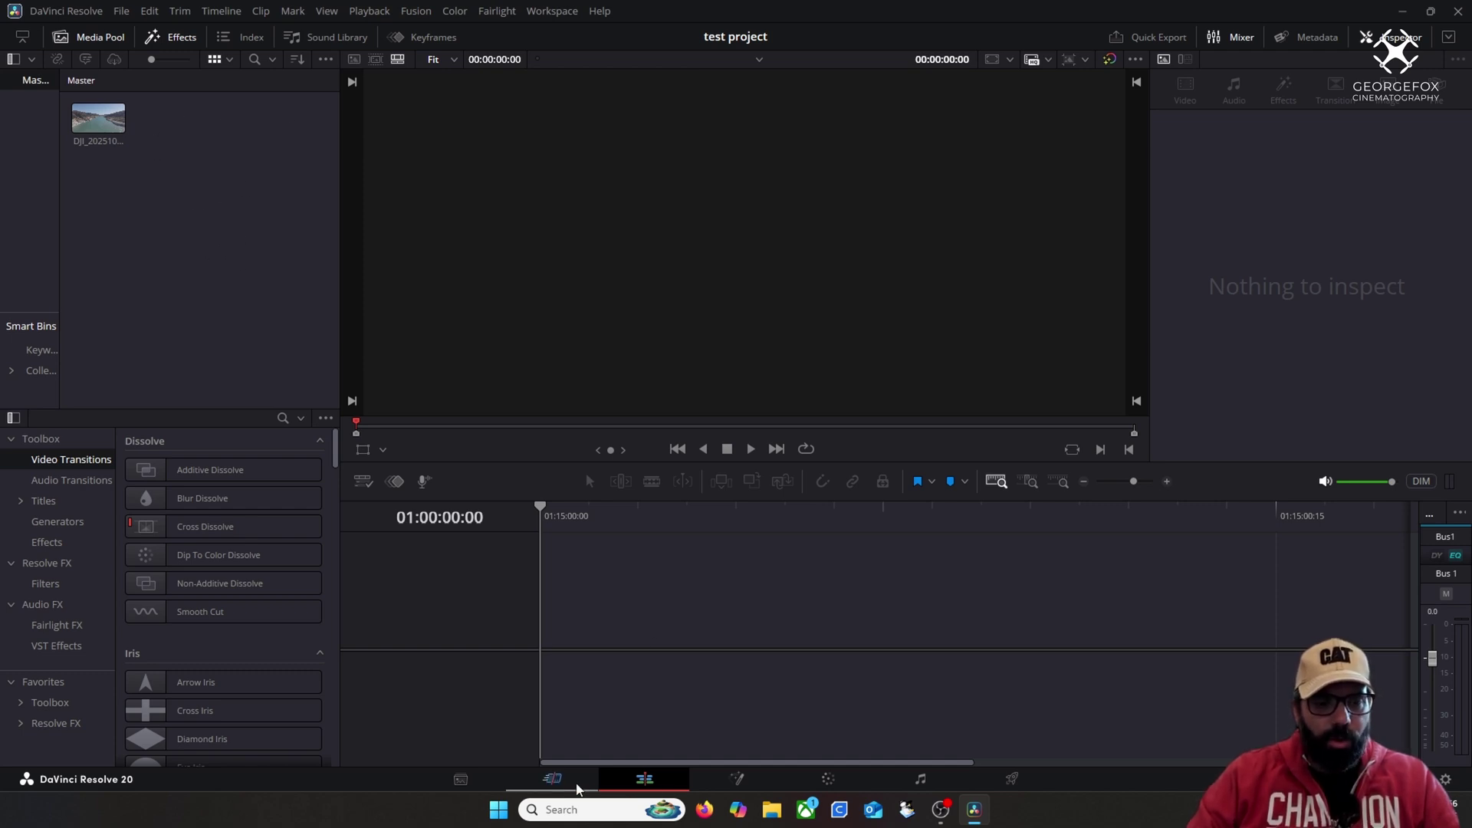
{"action": "left_click", "coordinate": [551, 780]}
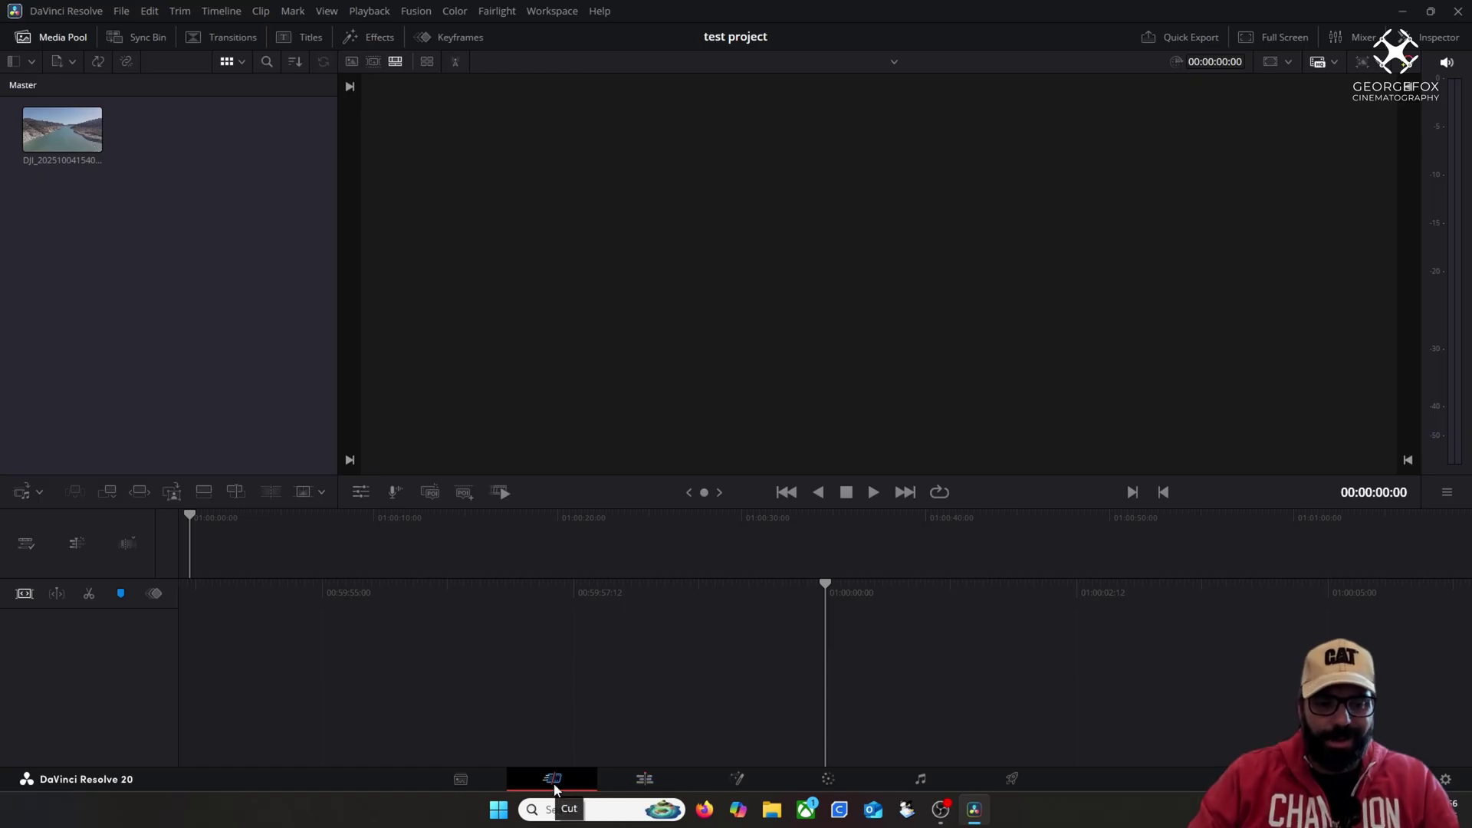
{"action": "left_click", "coordinate": [648, 786]}
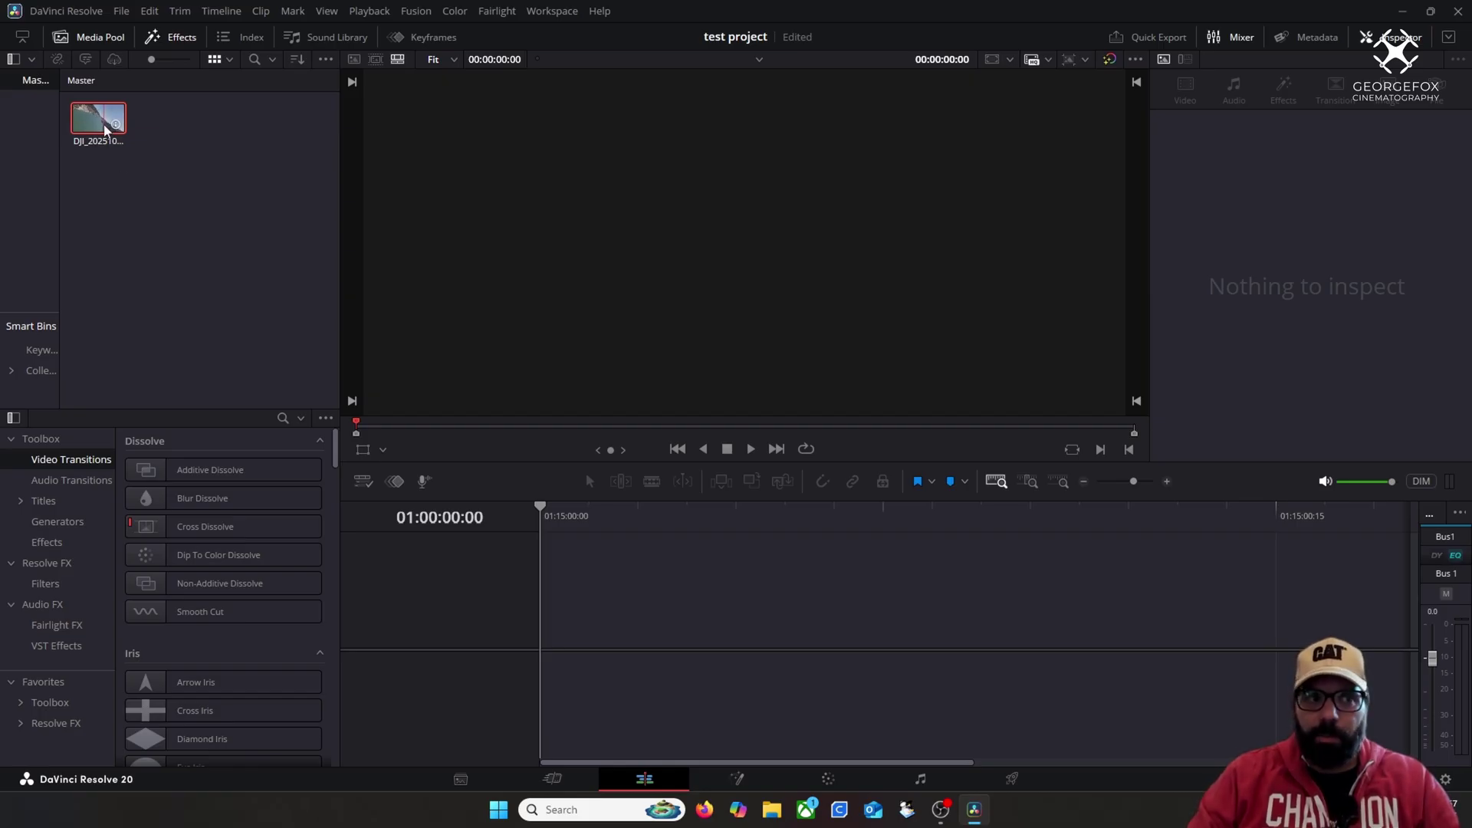
Step: Drag the drone clip onto a new Timeline 1, scrub near its end, and zoom out
{"action": "left_click_drag", "start_coordinate": [105, 128], "coordinate": [540, 639]}
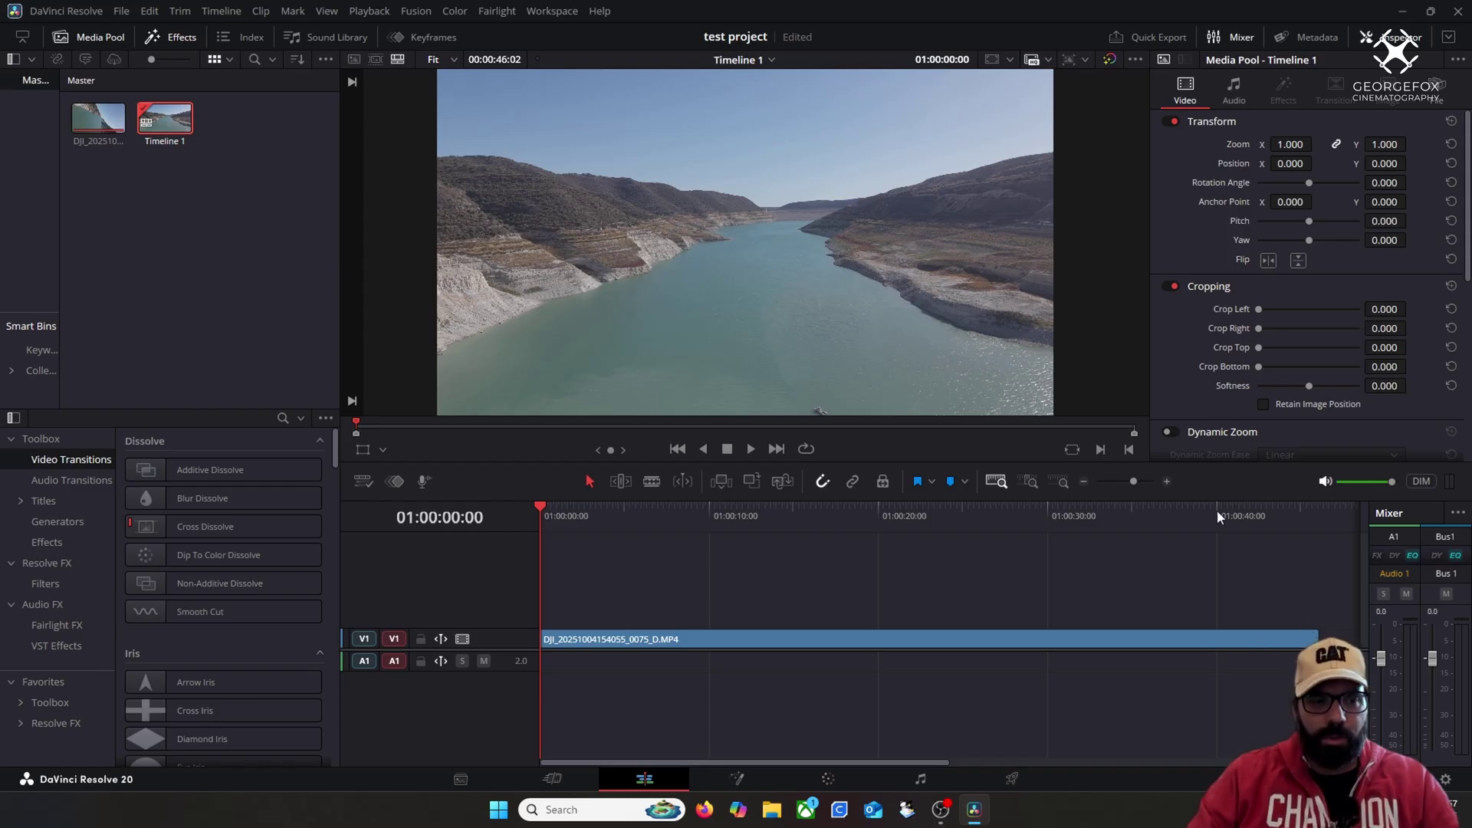
{"action": "left_click_drag", "start_coordinate": [1217, 509], "coordinate": [1318, 516]}
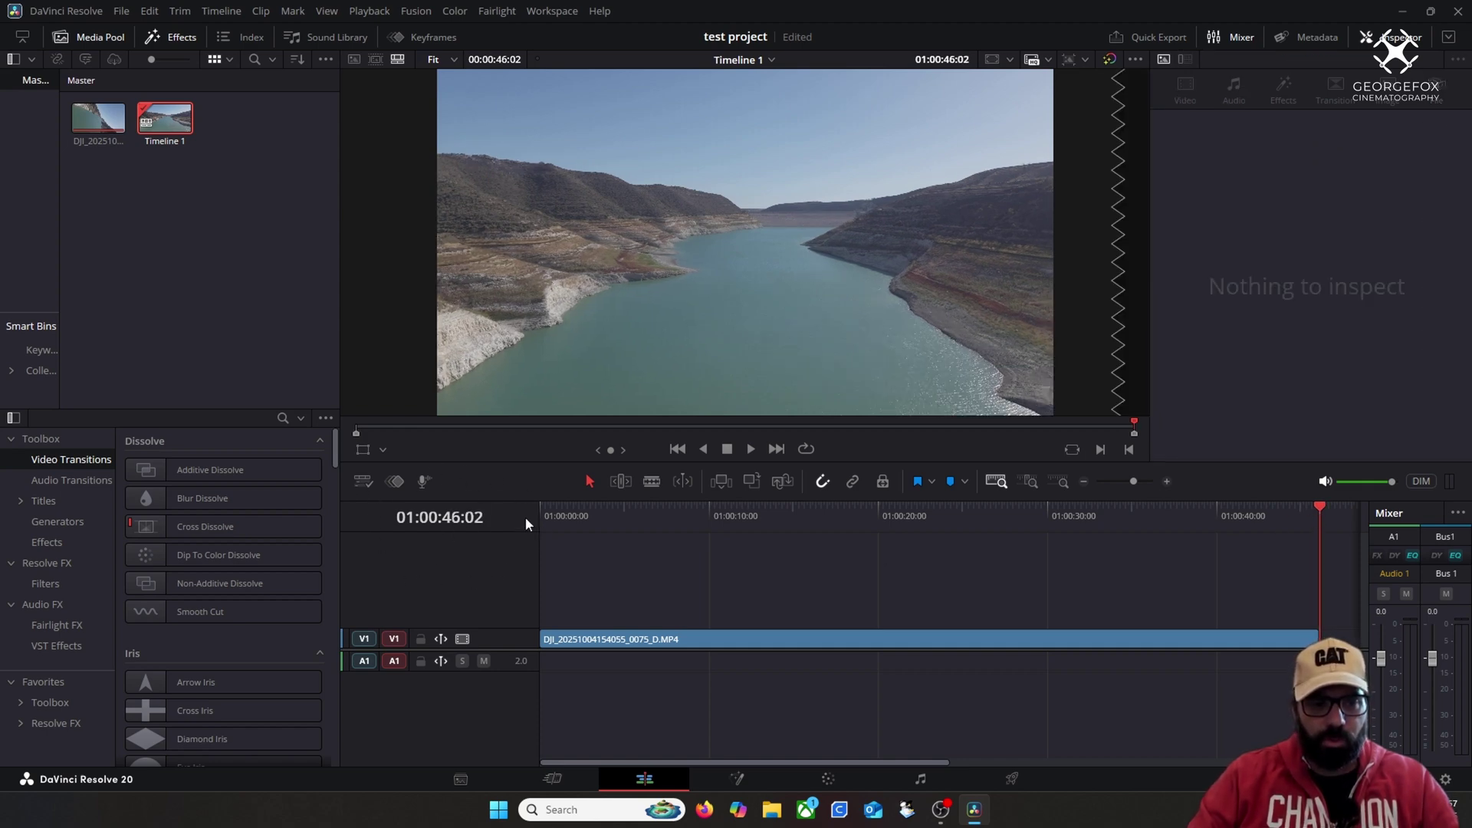
{"action": "mouse_move", "coordinate": [1321, 507]}
{"action": "left_mouse_down"}
{"action": "mouse_move", "coordinate": [1276, 509]}
{"action": "mouse_move", "coordinate": [1314, 512]}
{"action": "left_mouse_up"}
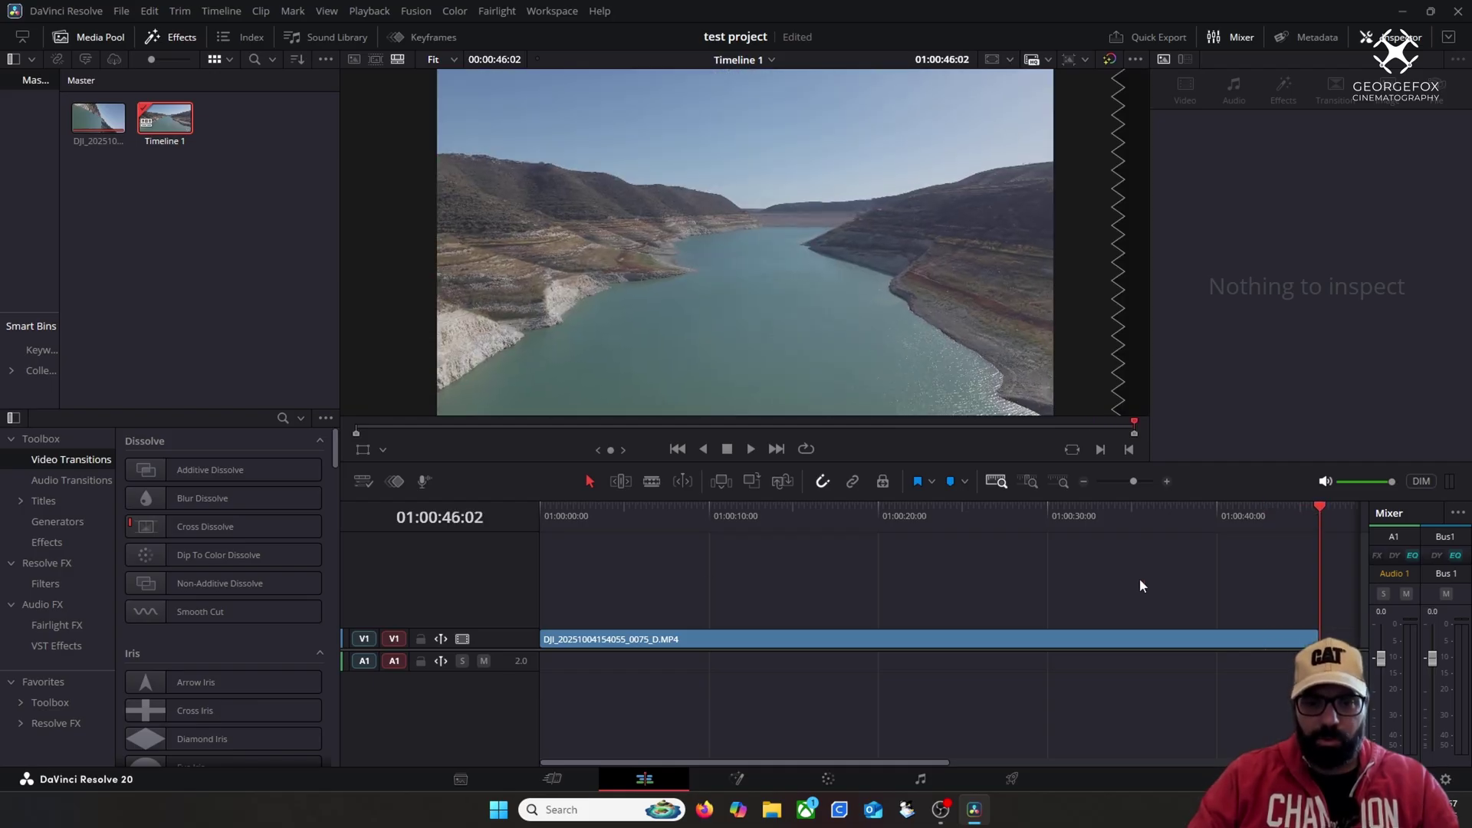
{"action": "left_click", "coordinate": [1084, 482]}
{"action": "left_click", "coordinate": [1083, 481]}
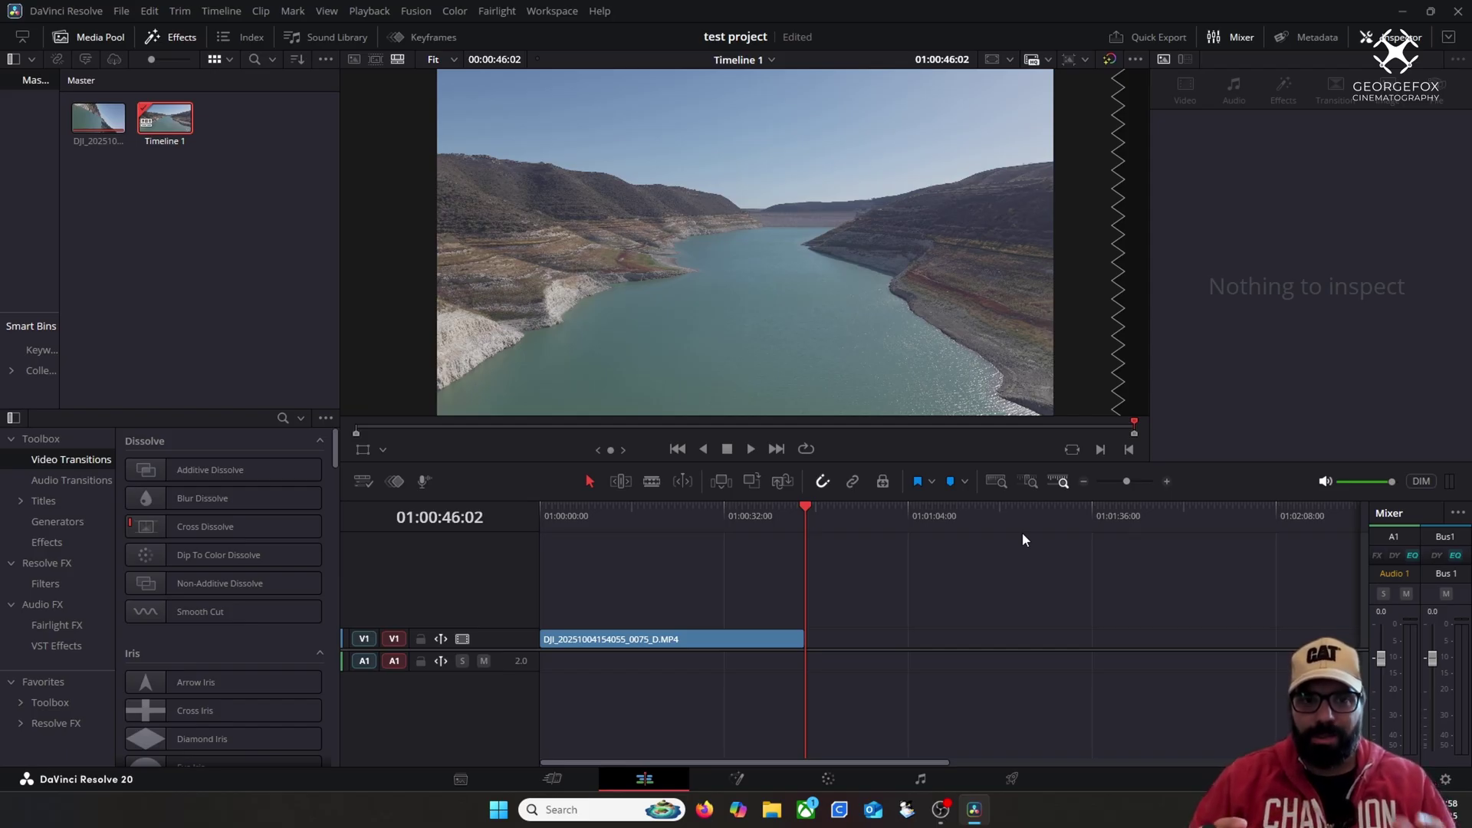
Step: Fit the whole 46-second drone clip in the timeline view and scrub back to its start
{"action": "mouse_move", "coordinate": [840, 541]}
{"action": "left_mouse_down"}
{"action": "mouse_move", "coordinate": [1285, 546]}
{"action": "mouse_move", "coordinate": [804, 541]}
{"action": "mouse_move", "coordinate": [1289, 539]}
{"action": "mouse_move", "coordinate": [802, 571]}
{"action": "left_mouse_up"}
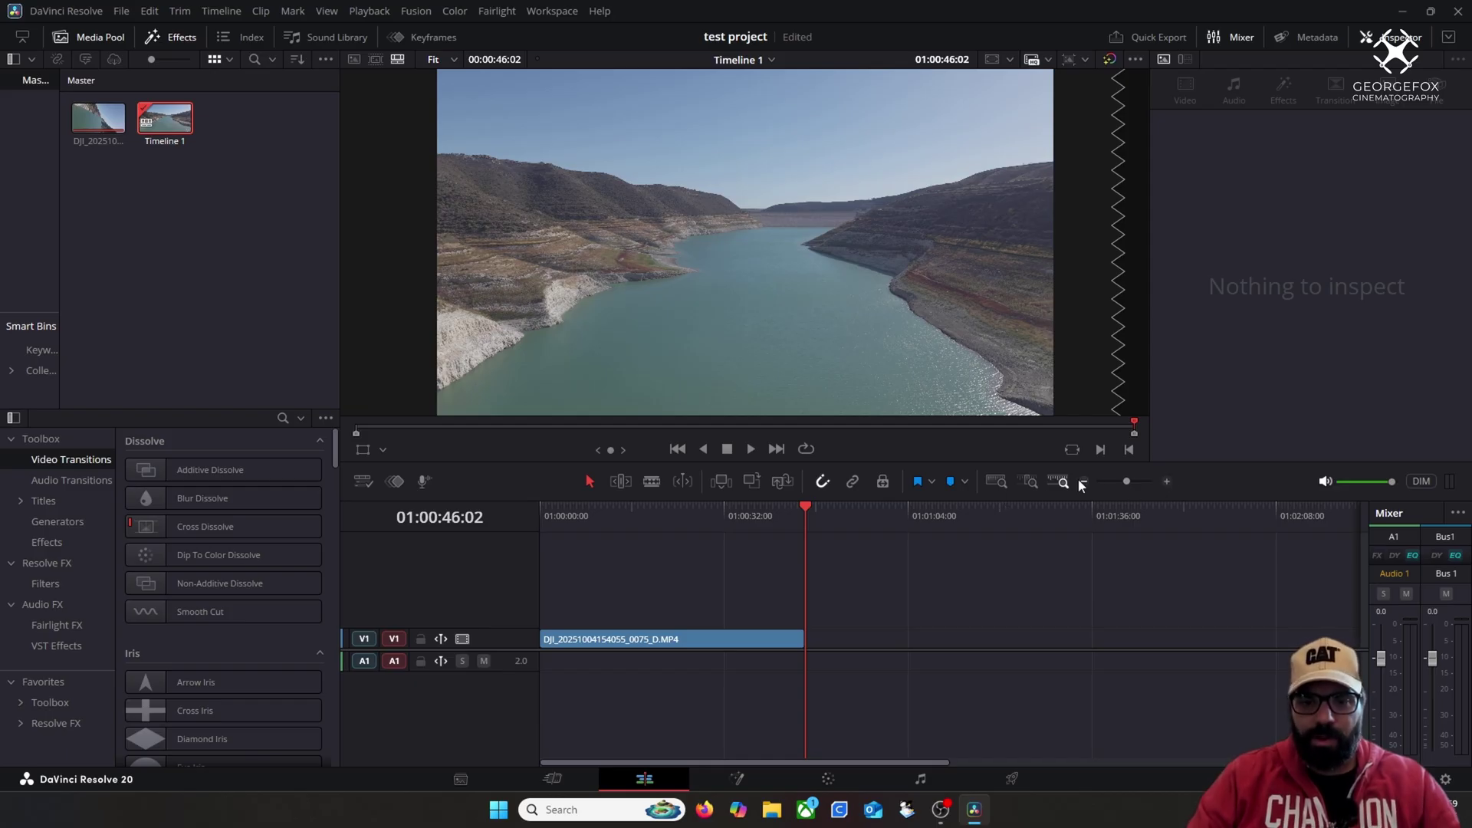
{"action": "left_click", "coordinate": [996, 483]}
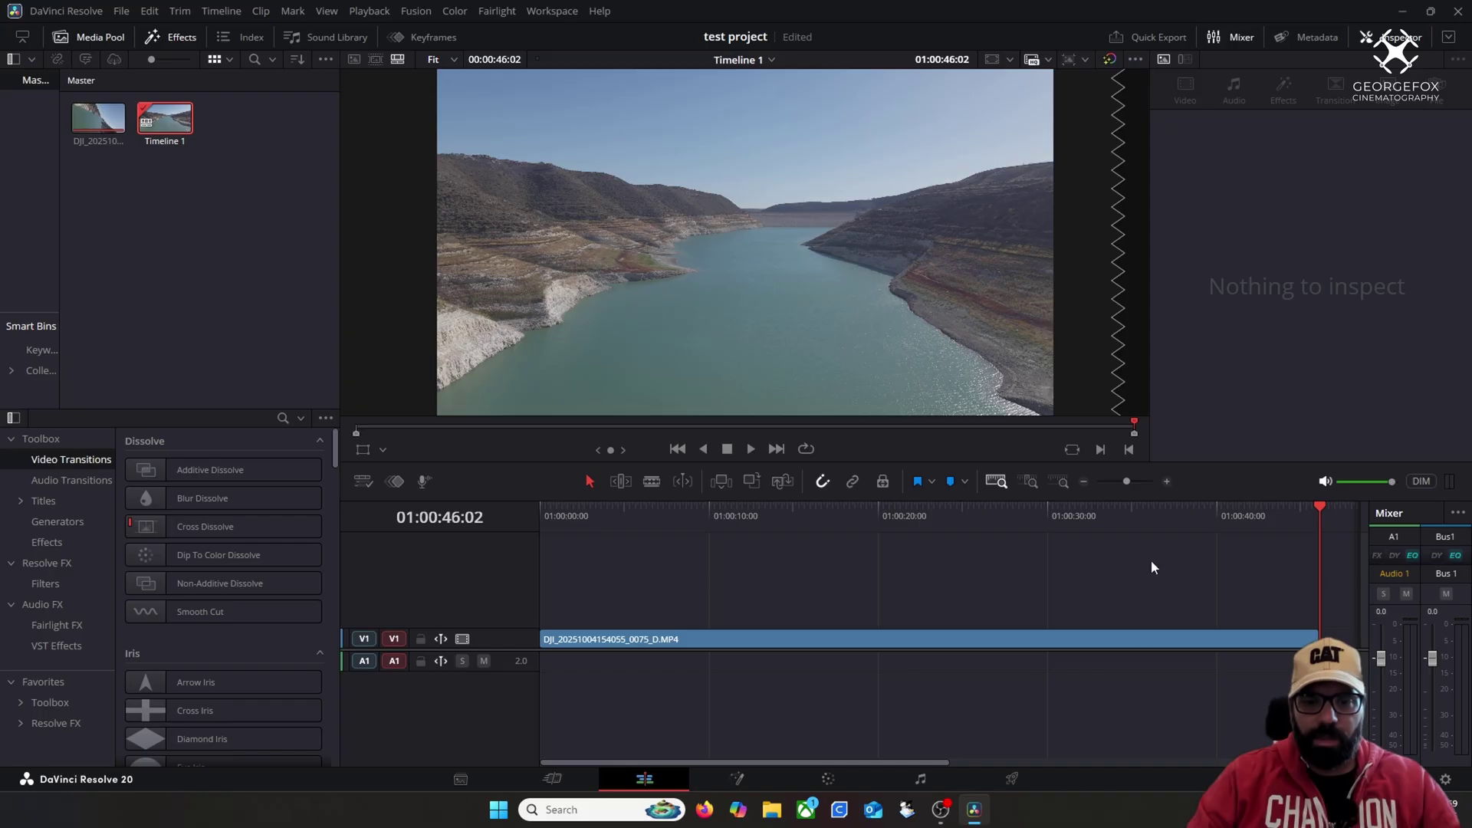
{"action": "left_click_drag", "start_coordinate": [842, 539], "coordinate": [546, 541]}
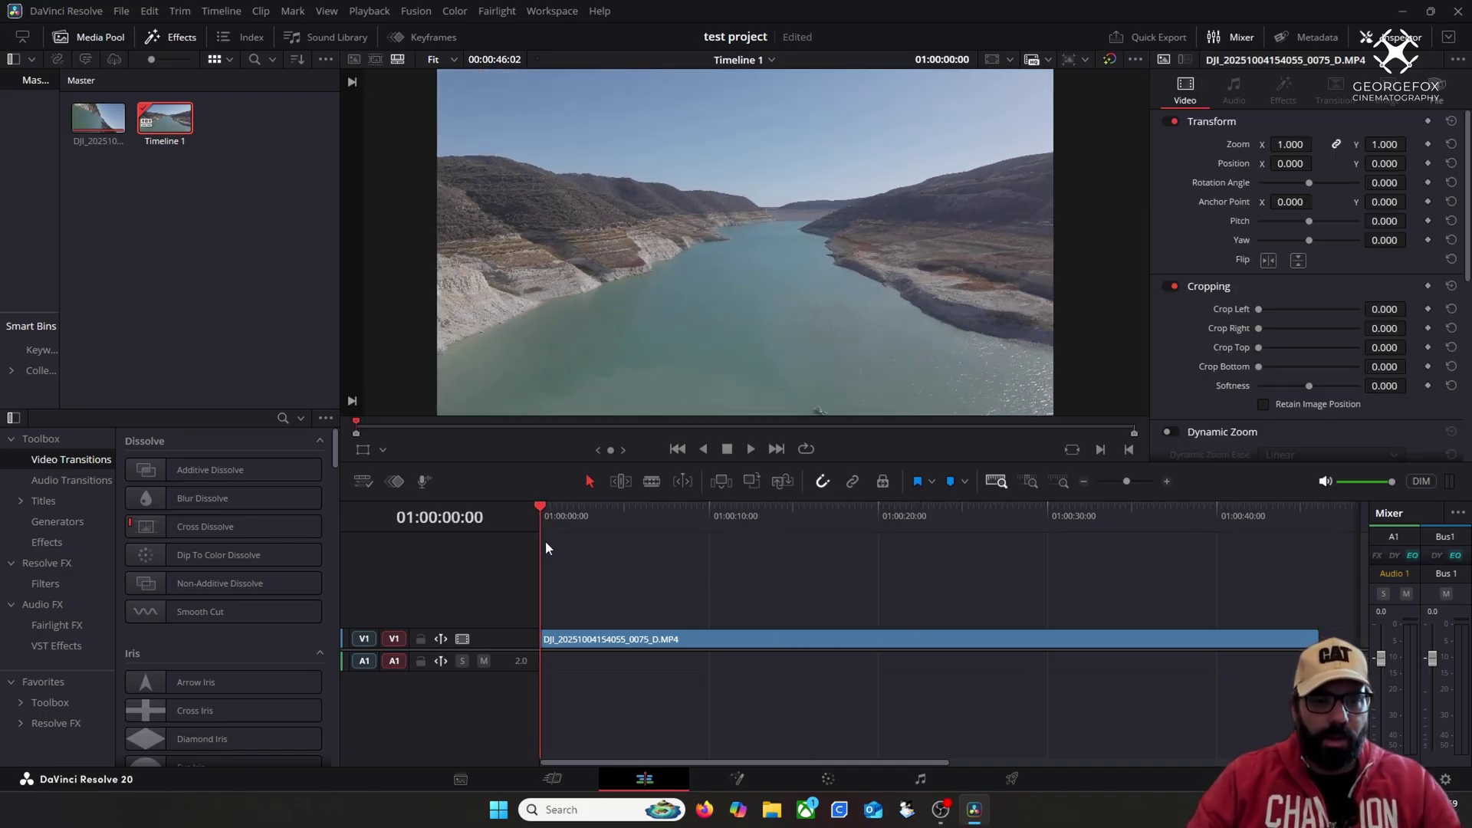
{"action": "left_click", "coordinate": [369, 11]}
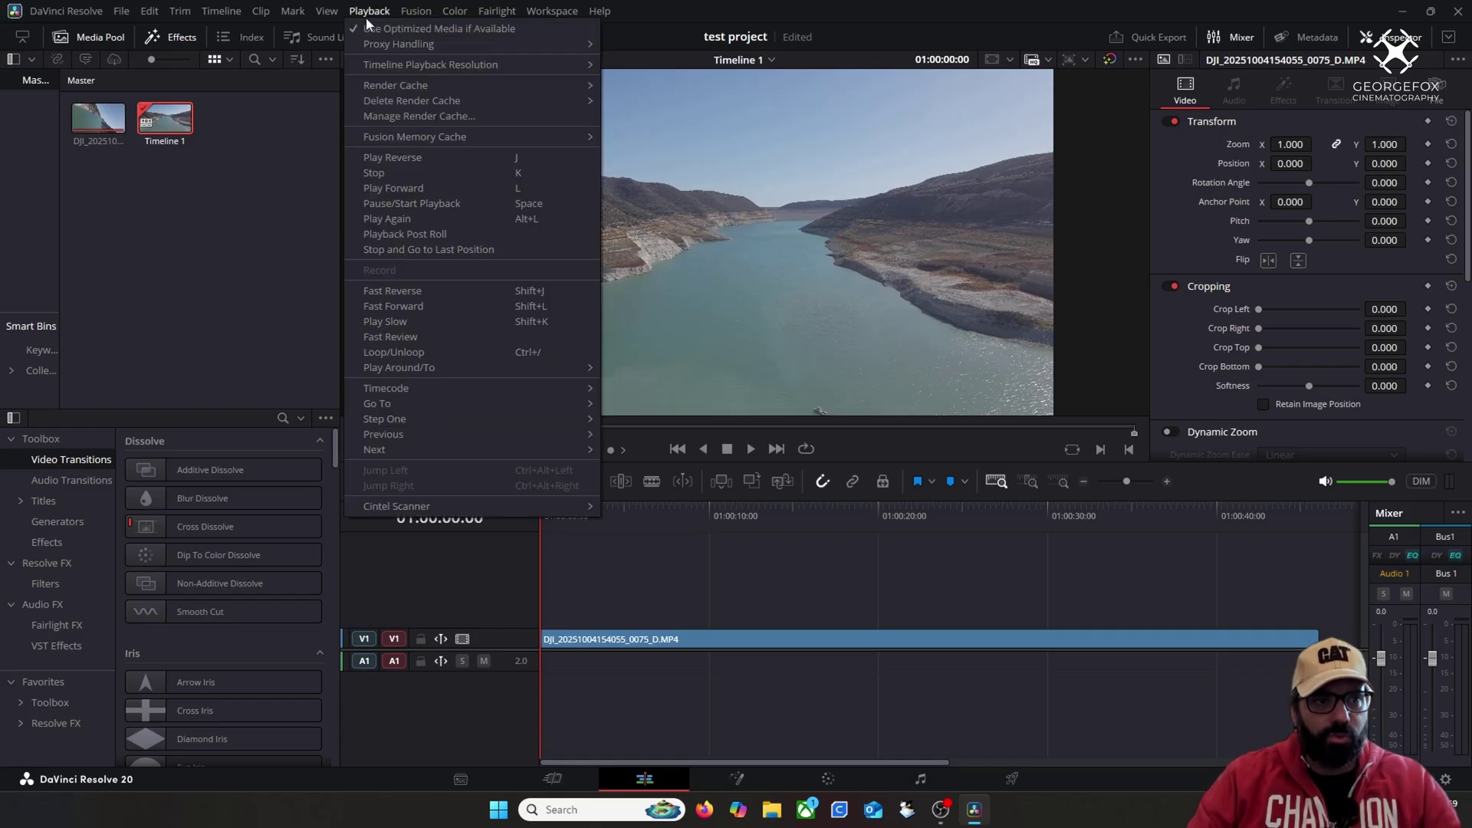
{"action": "mouse_move", "coordinate": [506, 68]}
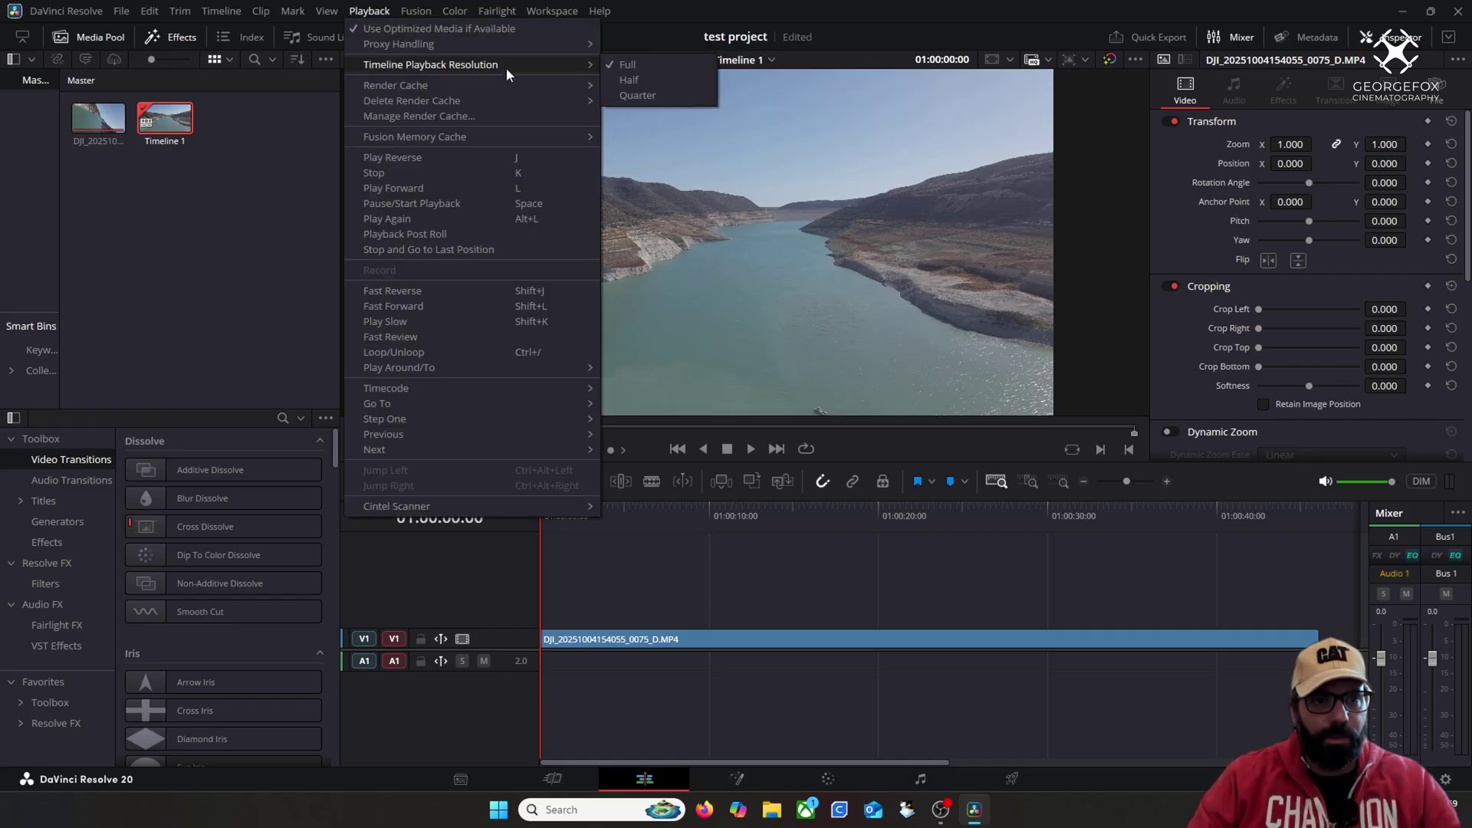
{"action": "left_click", "coordinate": [638, 81]}
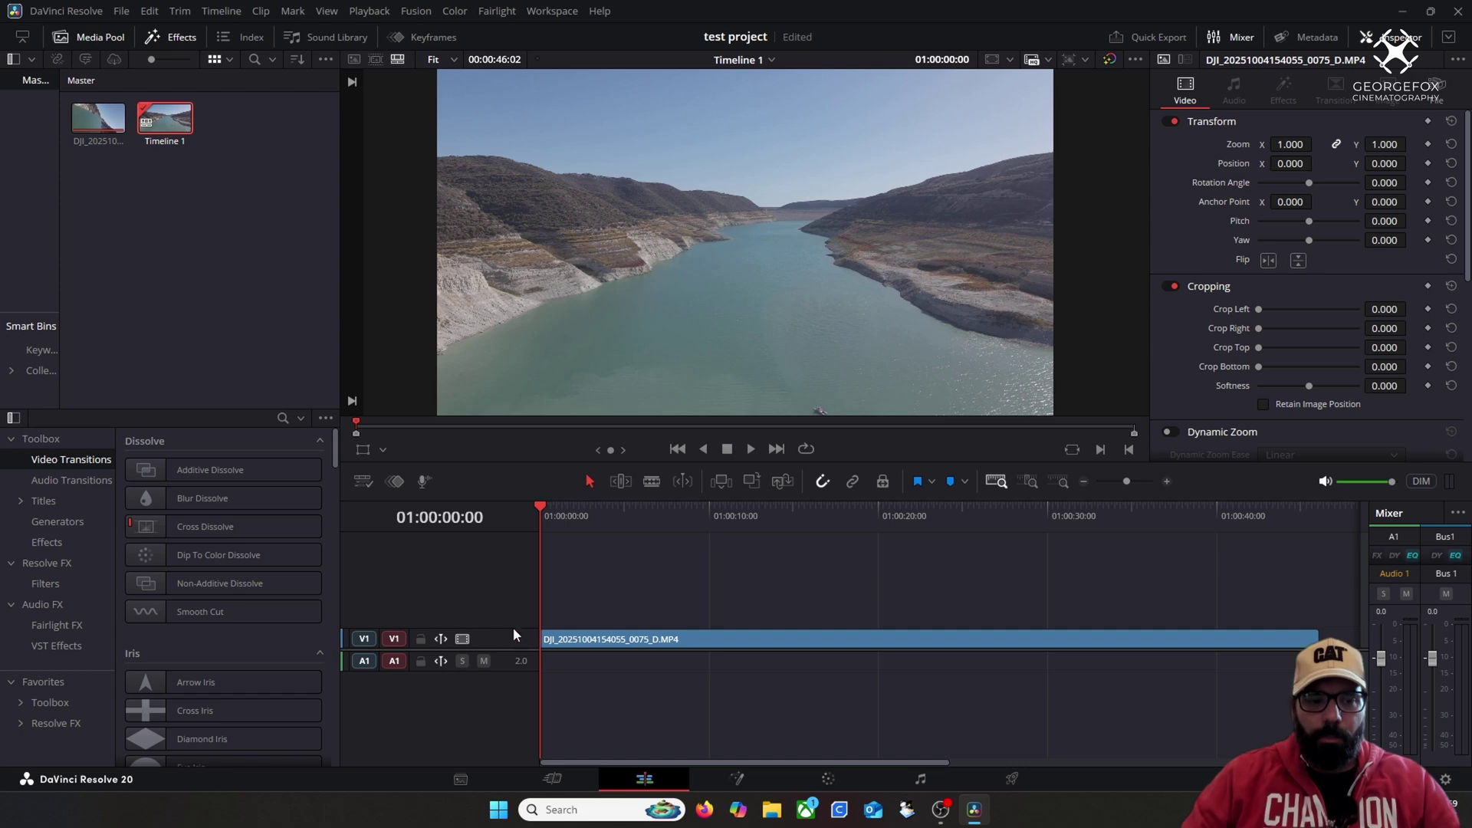
{"action": "left_click_drag", "start_coordinate": [504, 631], "coordinate": [504, 595]}
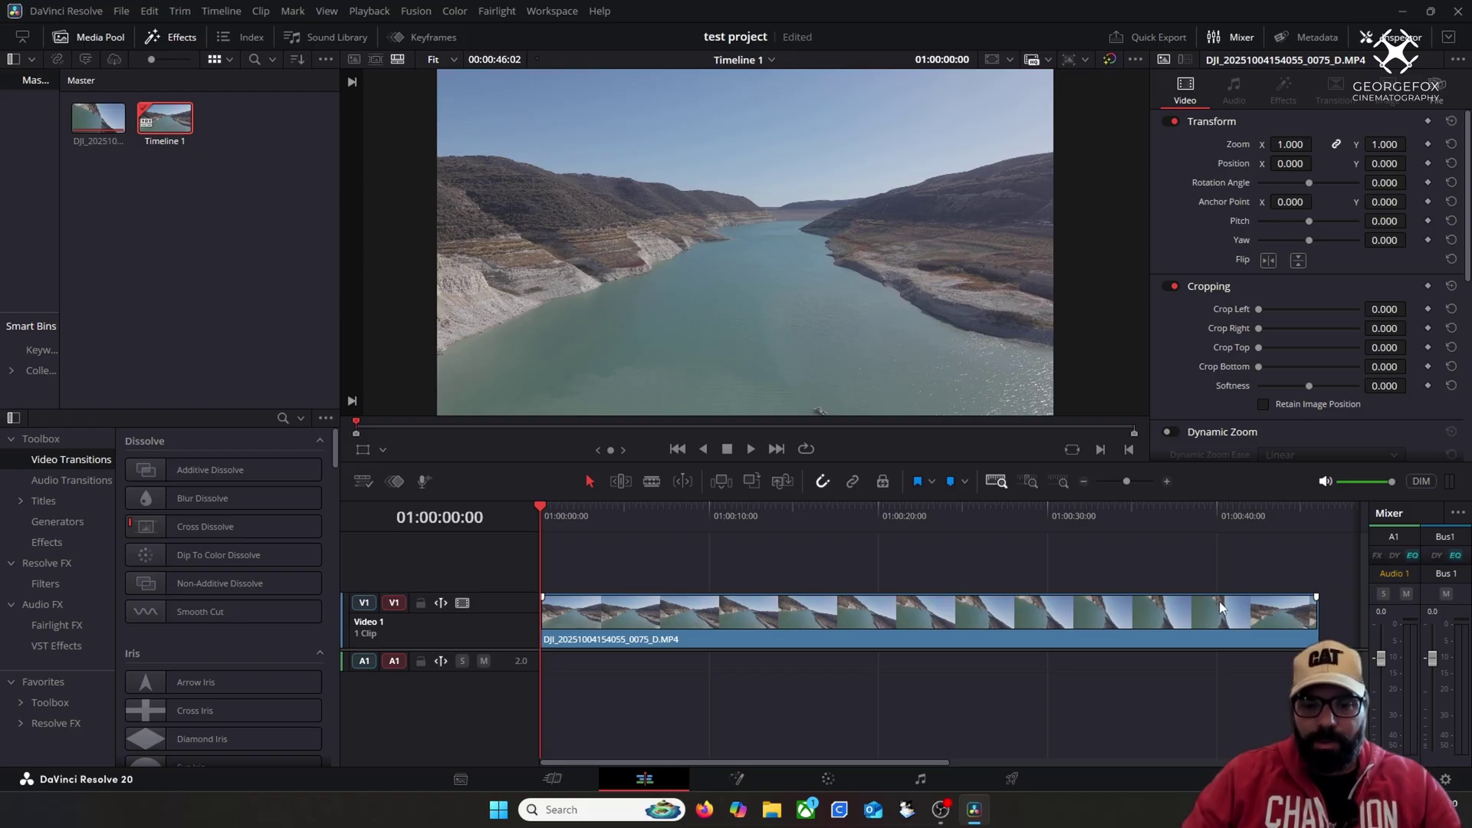
{"action": "left_click_drag", "start_coordinate": [587, 525], "coordinate": [609, 517]}
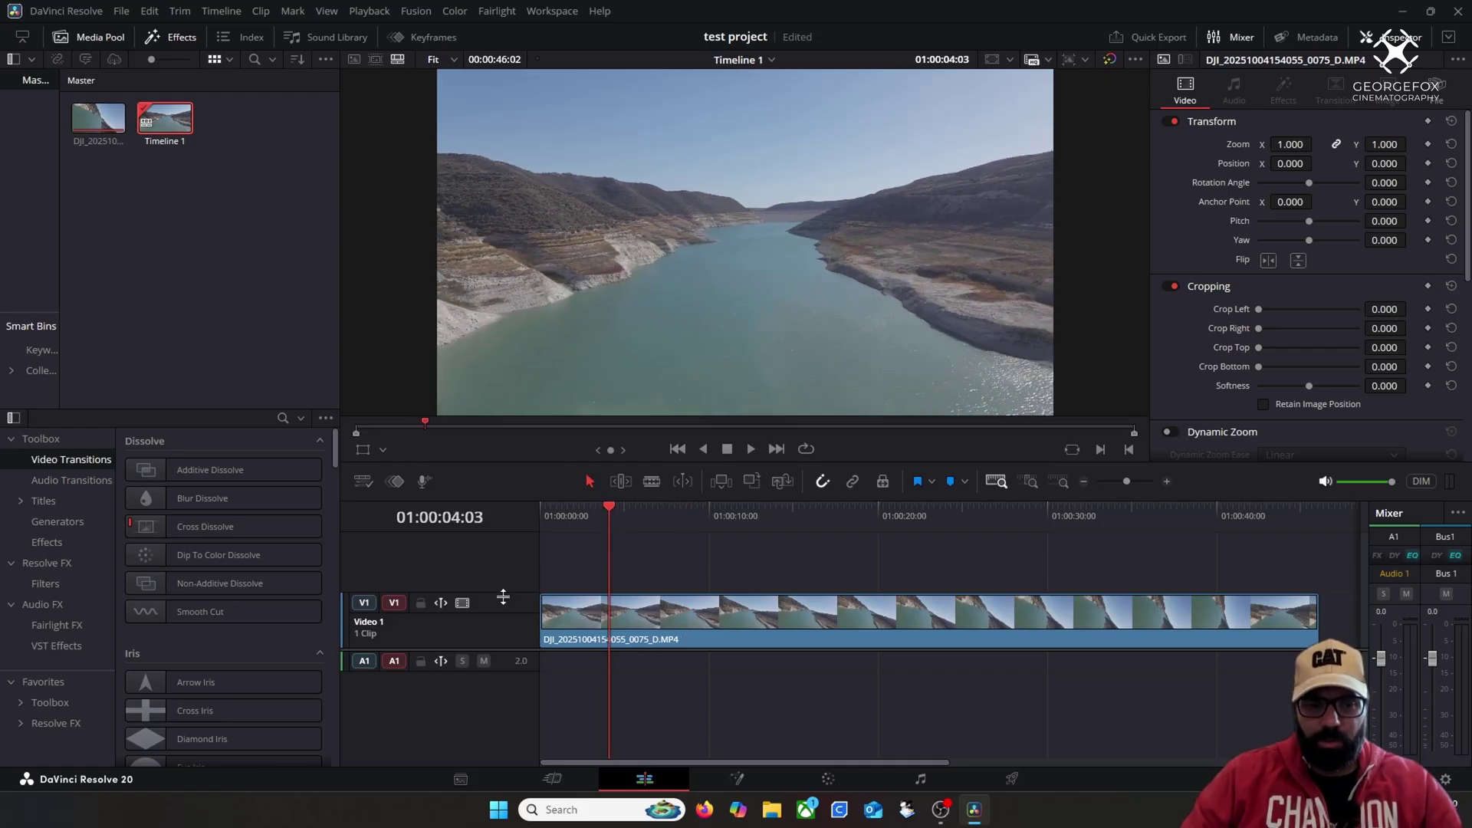
{"action": "left_click_drag", "start_coordinate": [504, 595], "coordinate": [510, 675]}
{"action": "mouse_move", "coordinate": [607, 513]}
{"action": "left_mouse_down"}
{"action": "mouse_move", "coordinate": [857, 524]}
{"action": "mouse_move", "coordinate": [567, 518]}
{"action": "mouse_move", "coordinate": [923, 517]}
{"action": "mouse_move", "coordinate": [537, 517]}
{"action": "left_mouse_up"}
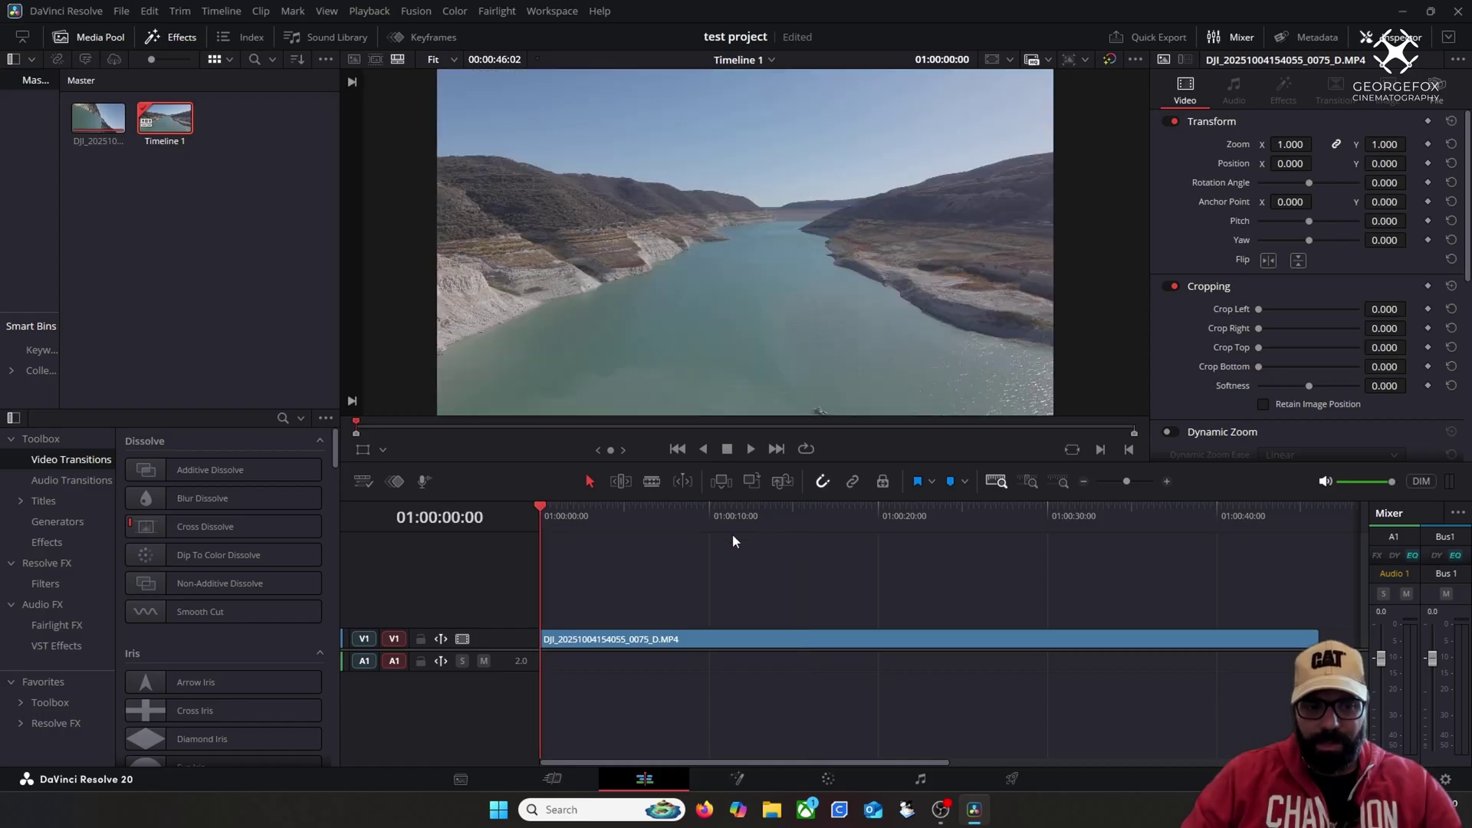
{"action": "left_click_drag", "start_coordinate": [499, 629], "coordinate": [502, 587]}
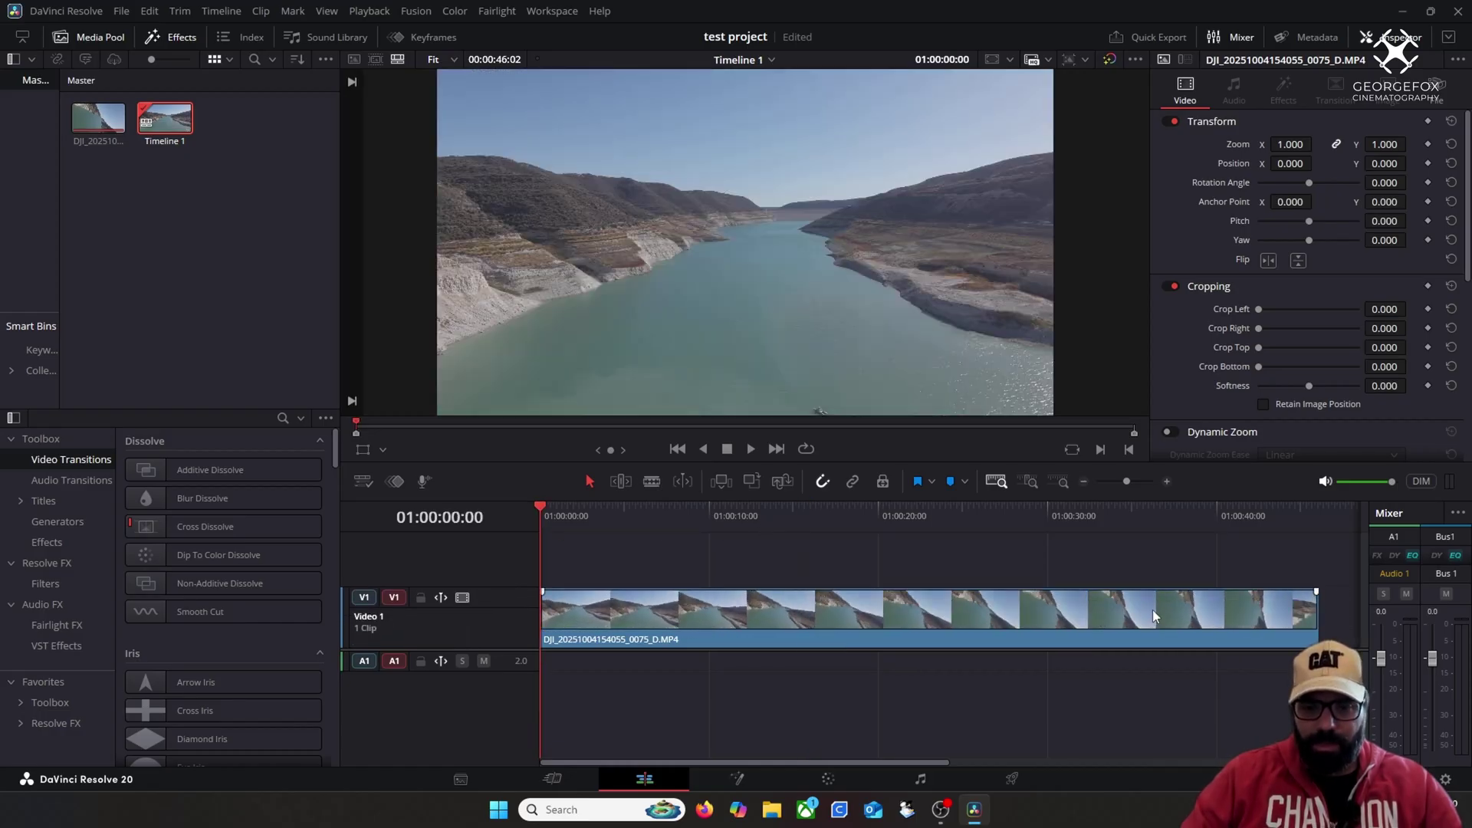
{"action": "left_click_drag", "start_coordinate": [419, 585], "coordinate": [517, 681]}
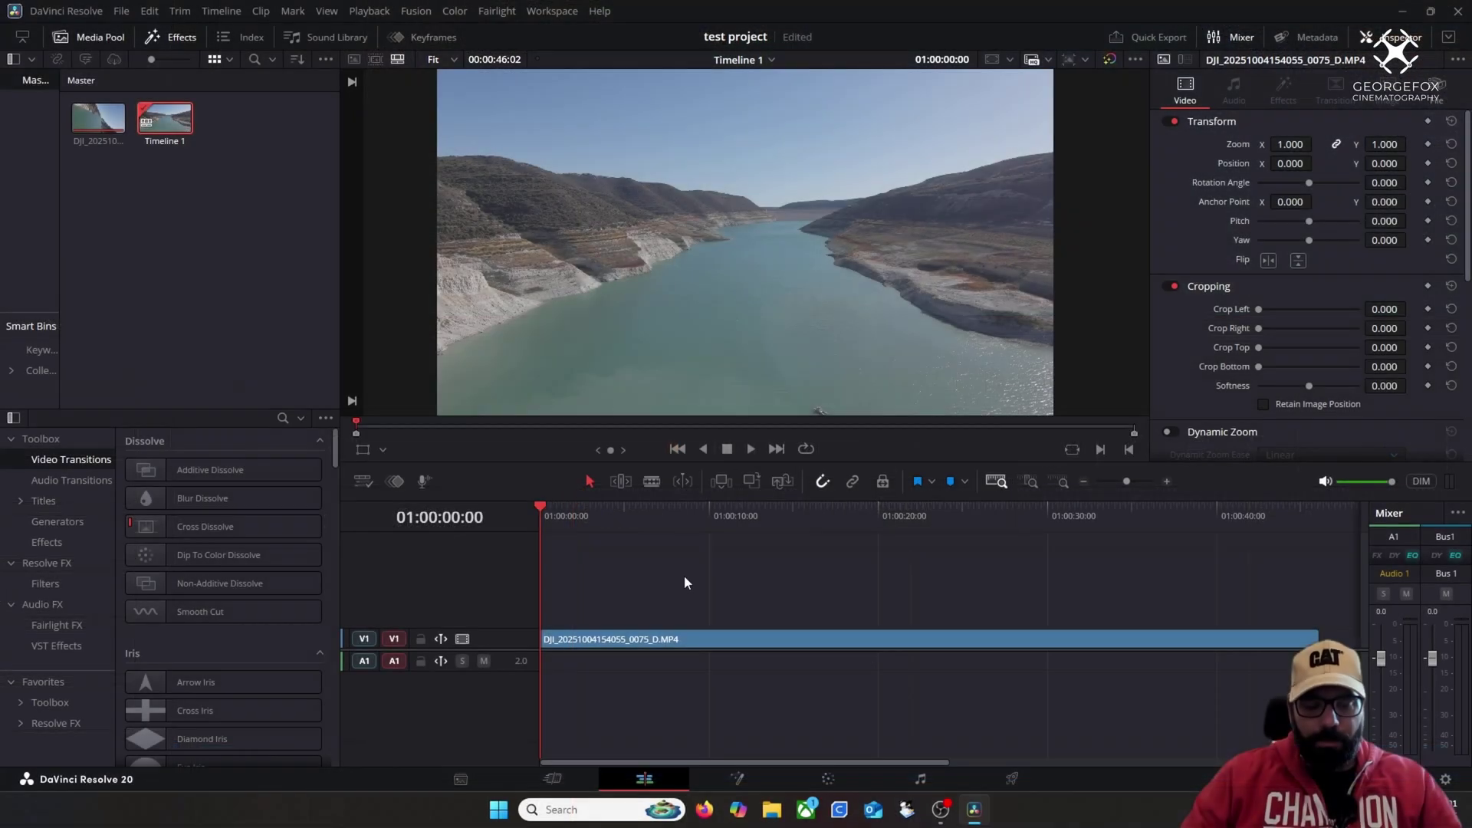
{"action": "key", "text": "b"}
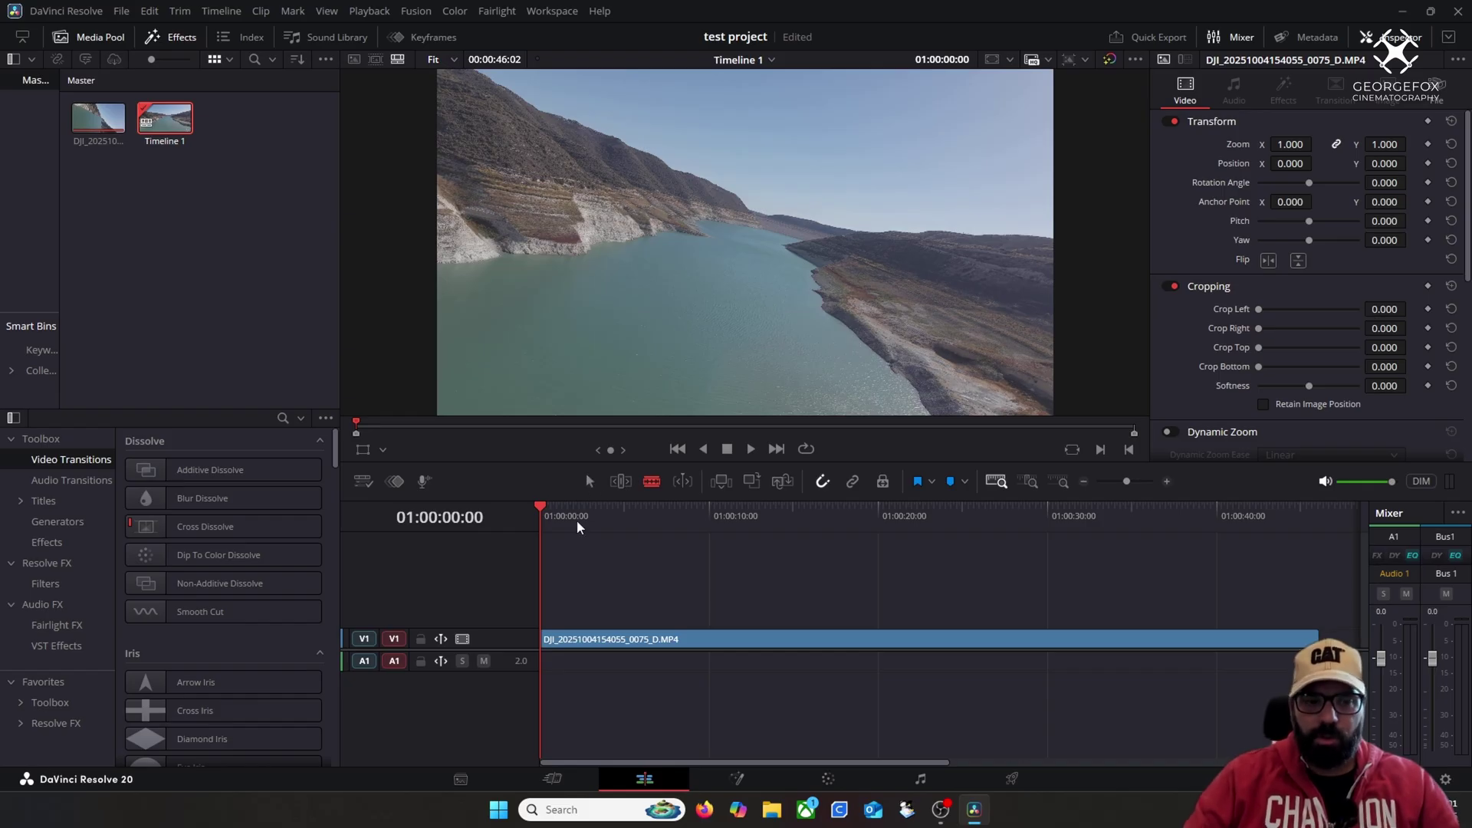
Step: Blade-cut the drone clip about seven seconds in (near 01:00:07:20) and select the first piece
{"action": "key", "text": "a"}
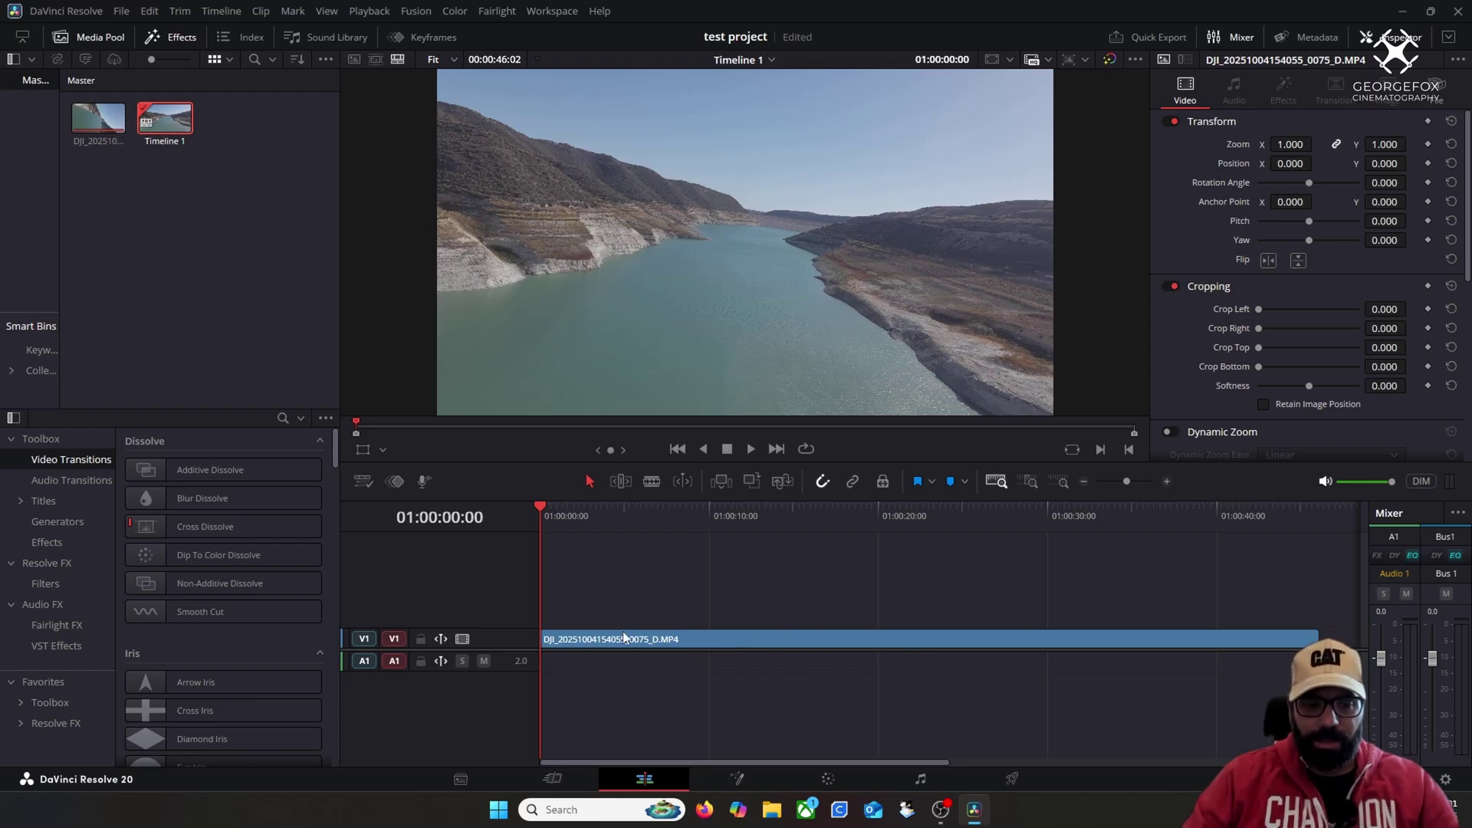
{"action": "key", "text": "b"}
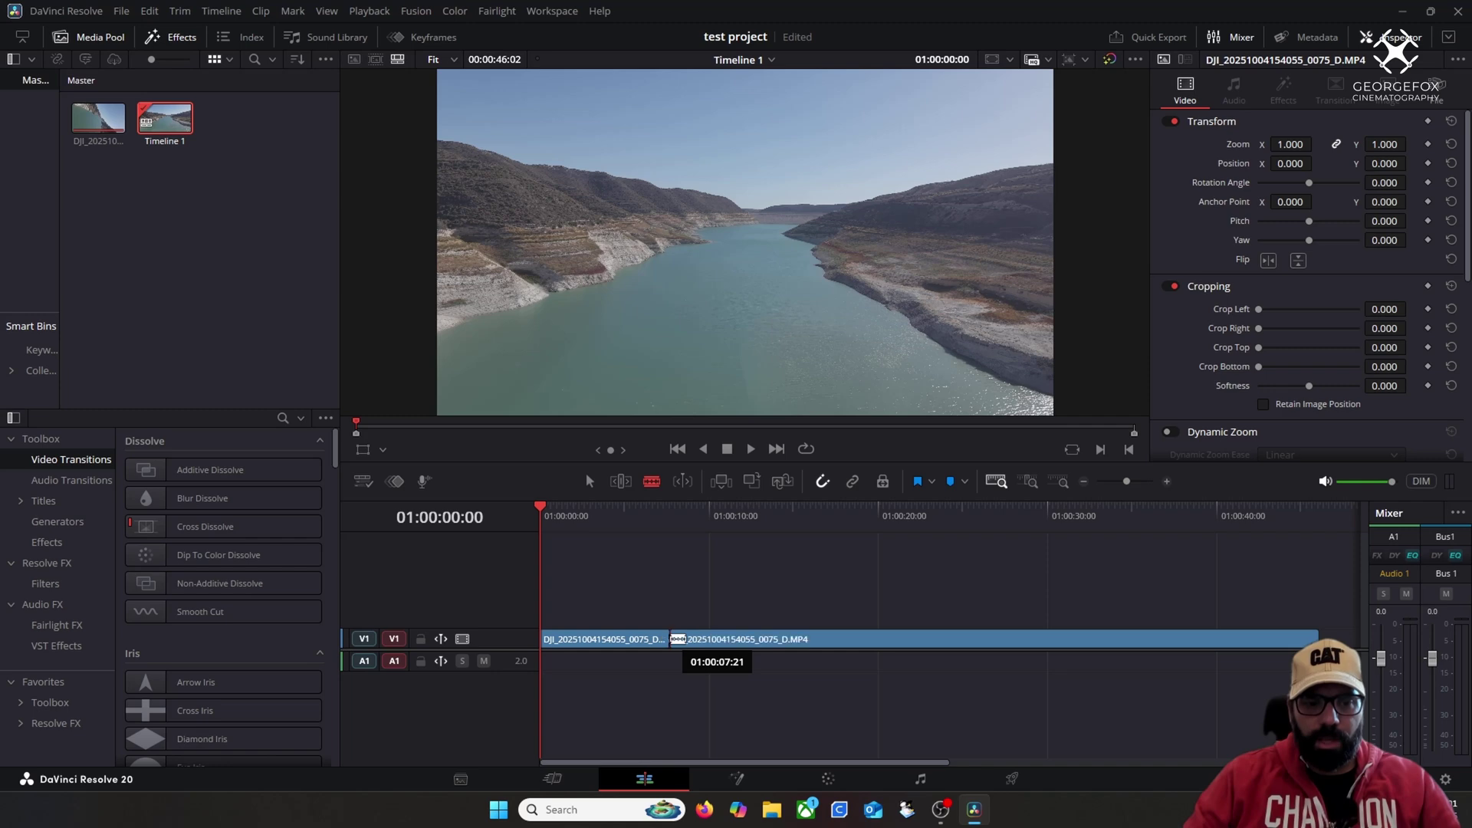
{"action": "left_click", "coordinate": [672, 638]}
{"action": "key", "text": "a"}
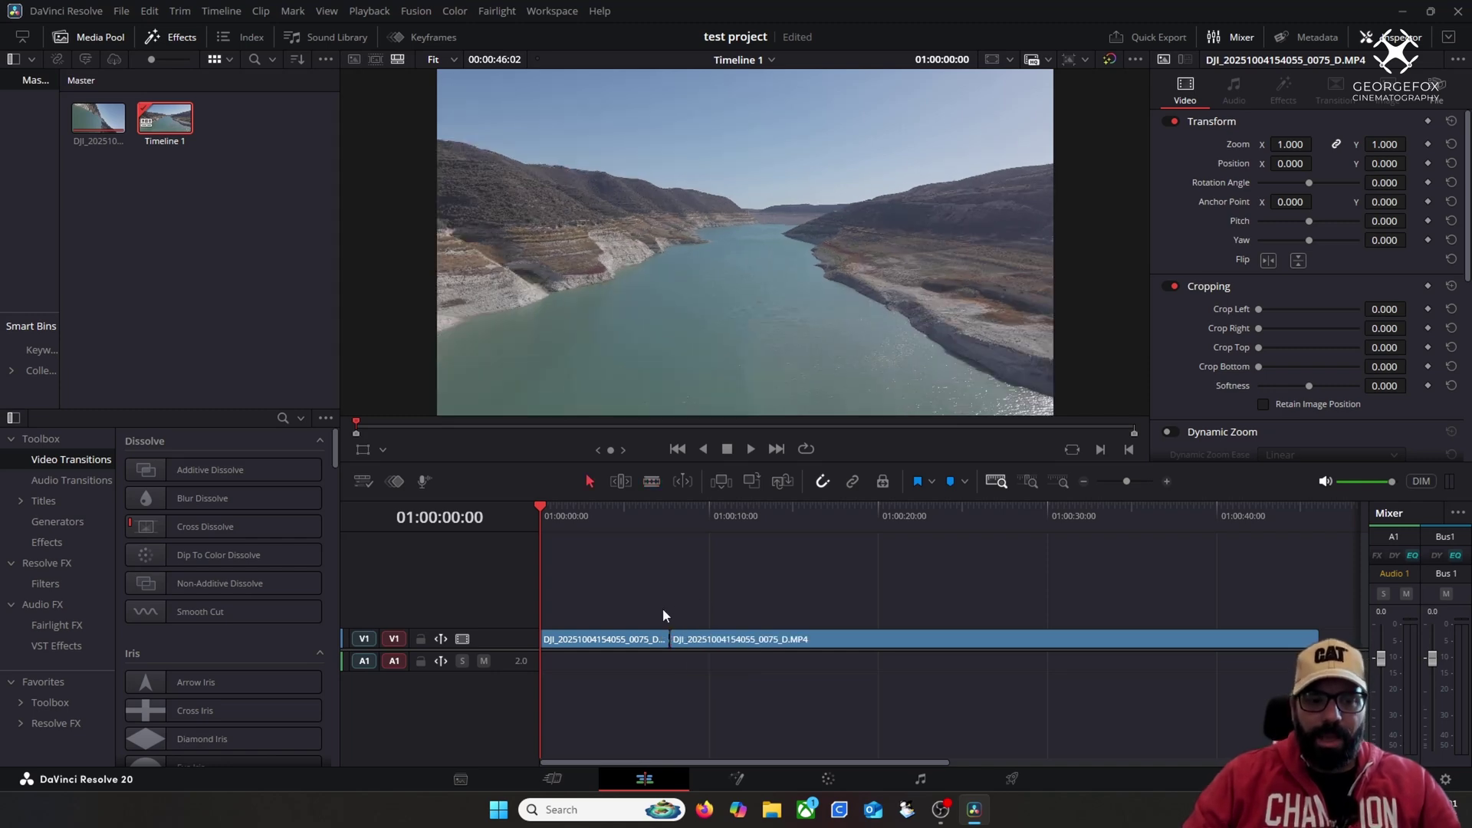
{"action": "key", "text": "b"}
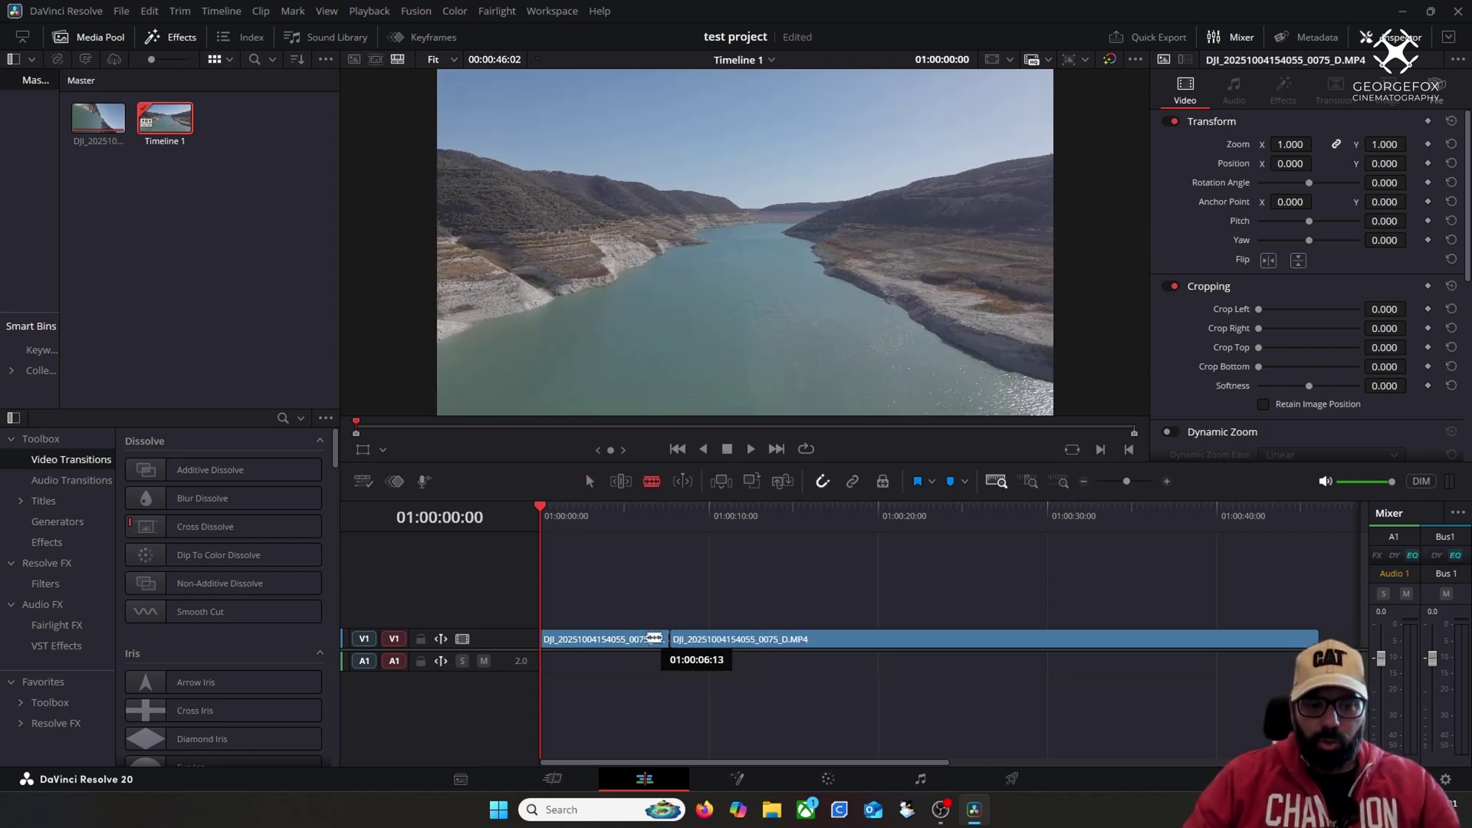
{"action": "left_click", "coordinate": [590, 481]}
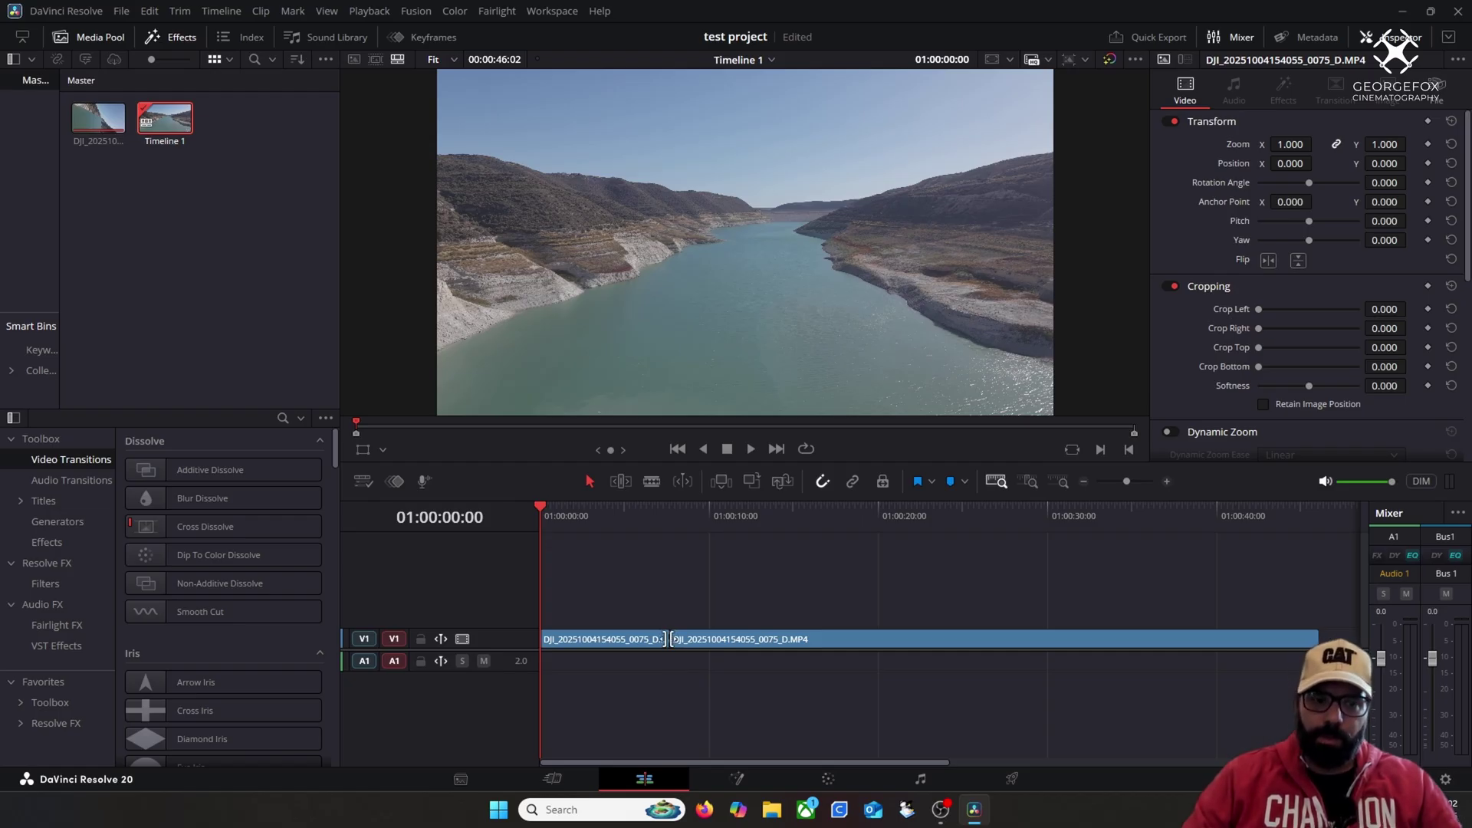
{"action": "left_click", "coordinate": [637, 641]}
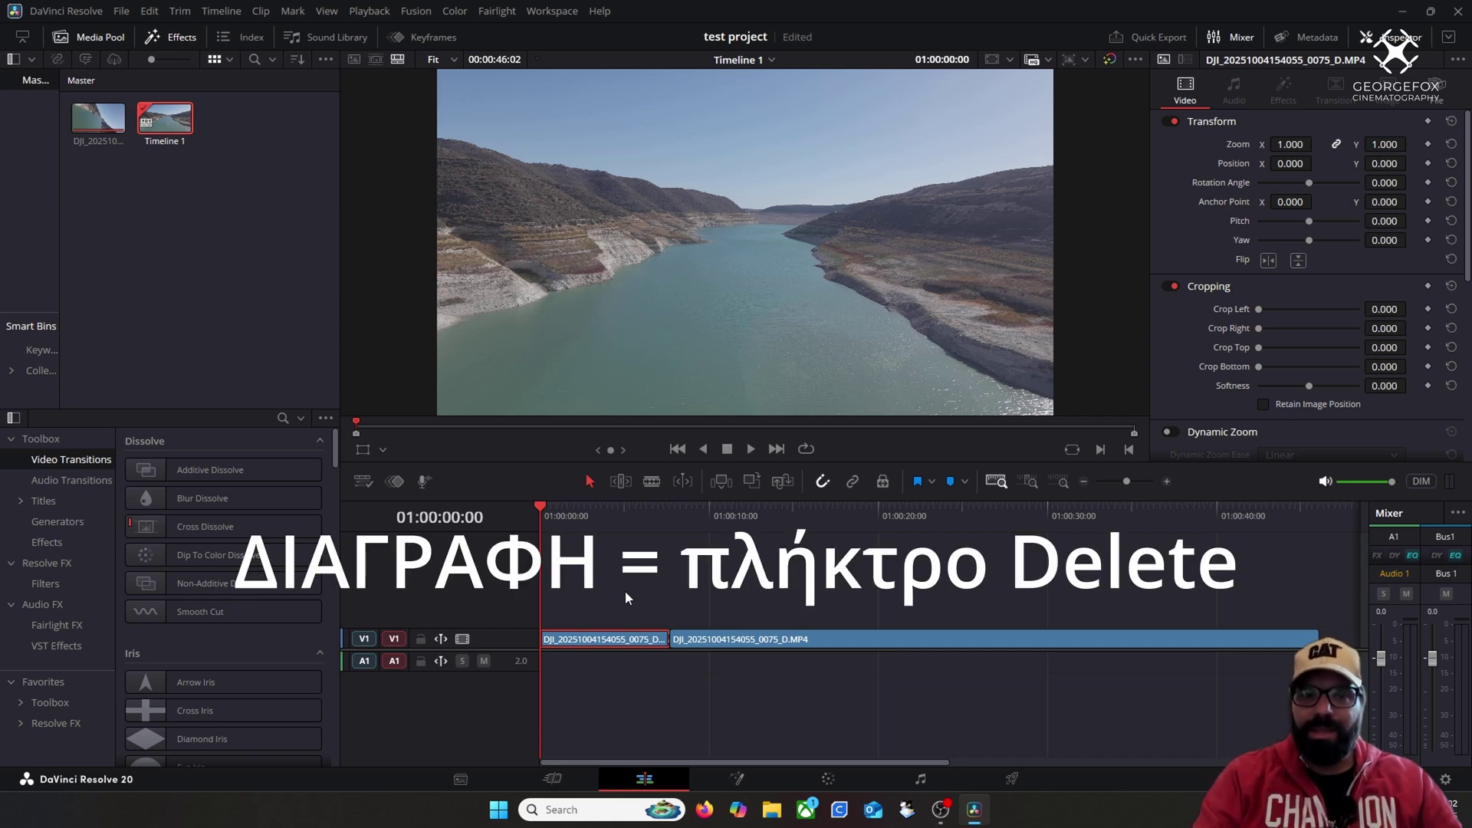
{"action": "key", "text": "Delete"}
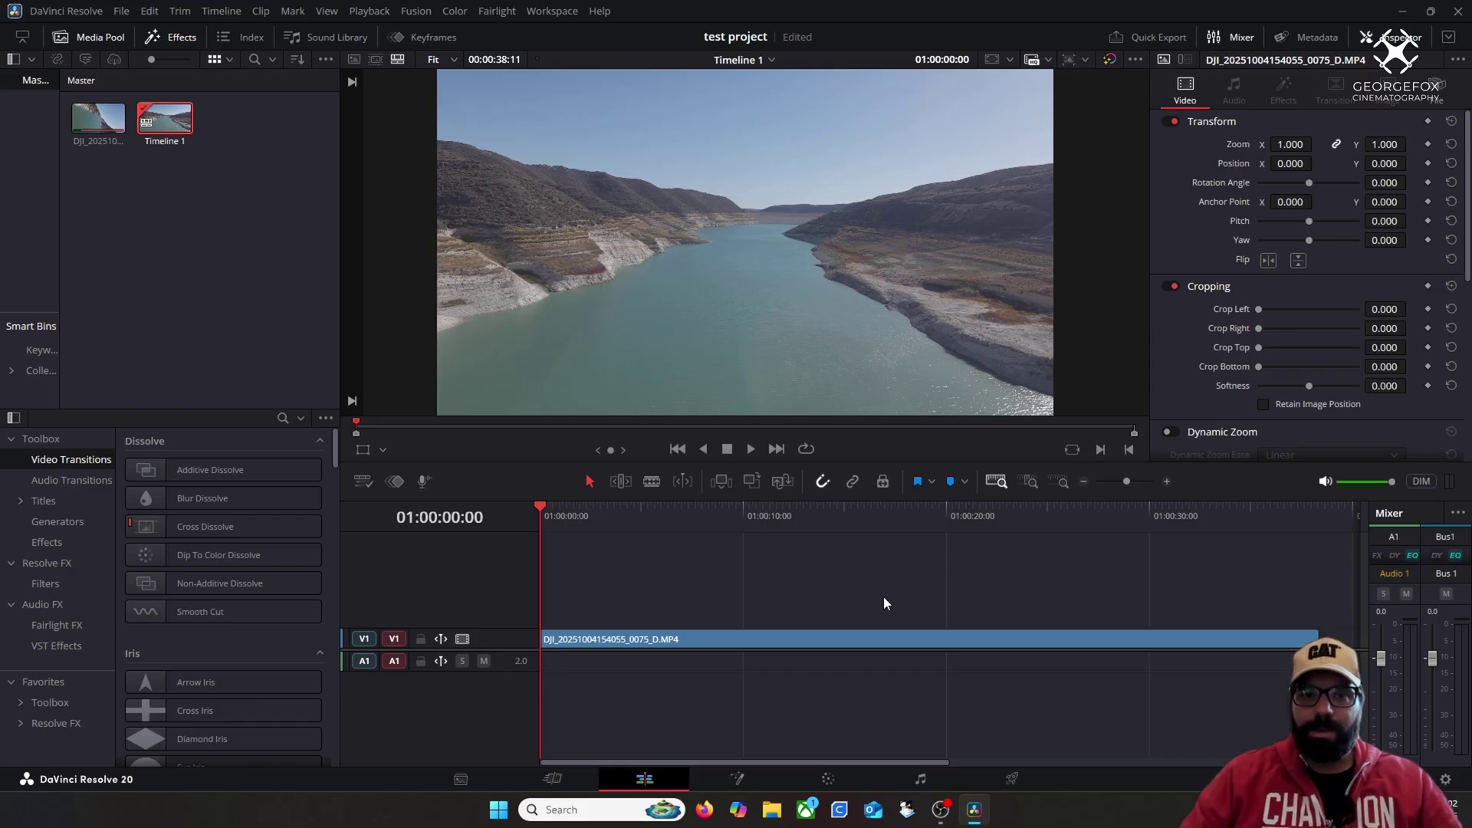
{"action": "key", "text": "b"}
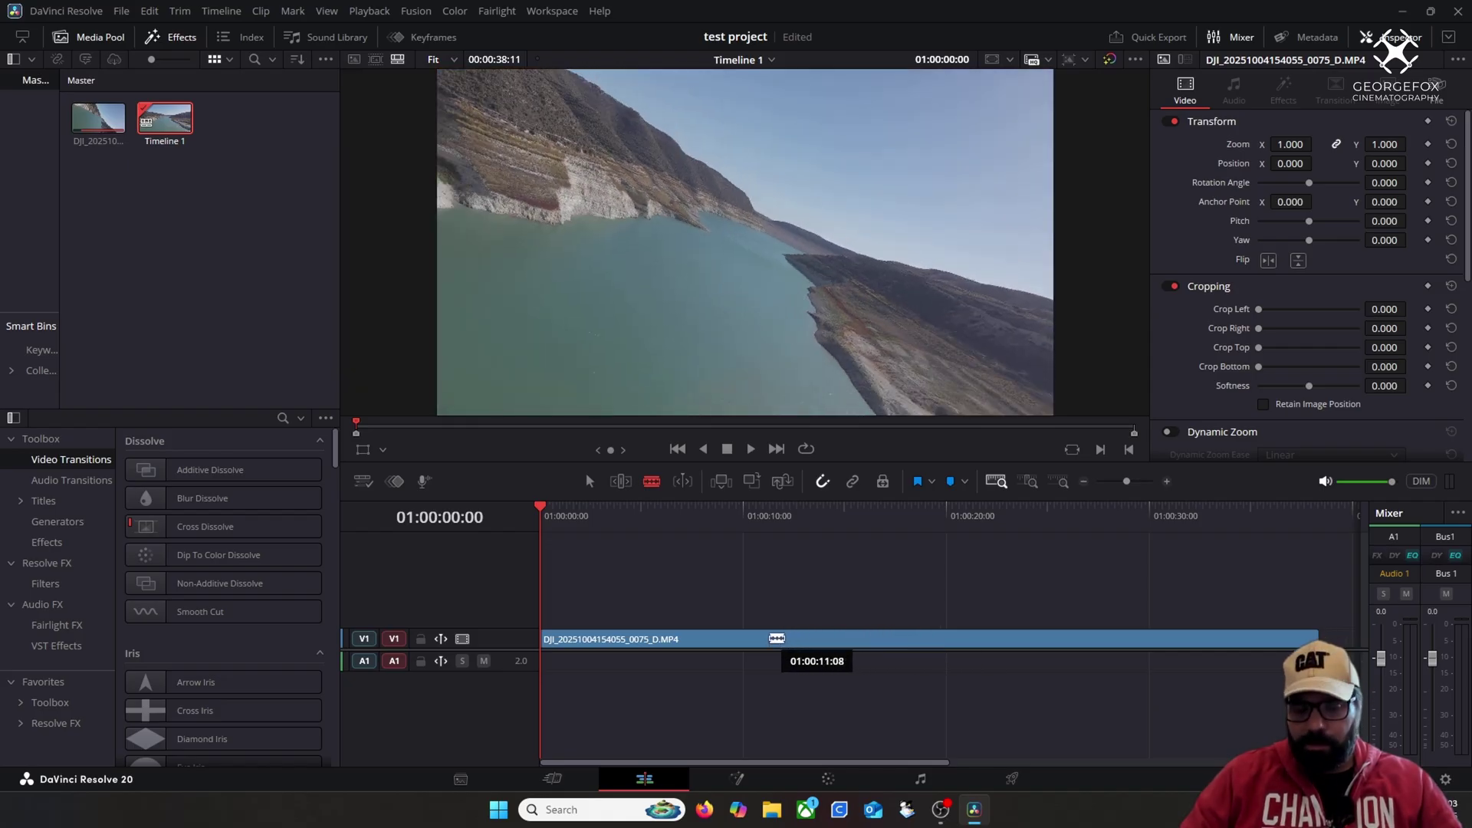
{"action": "key", "text": "a"}
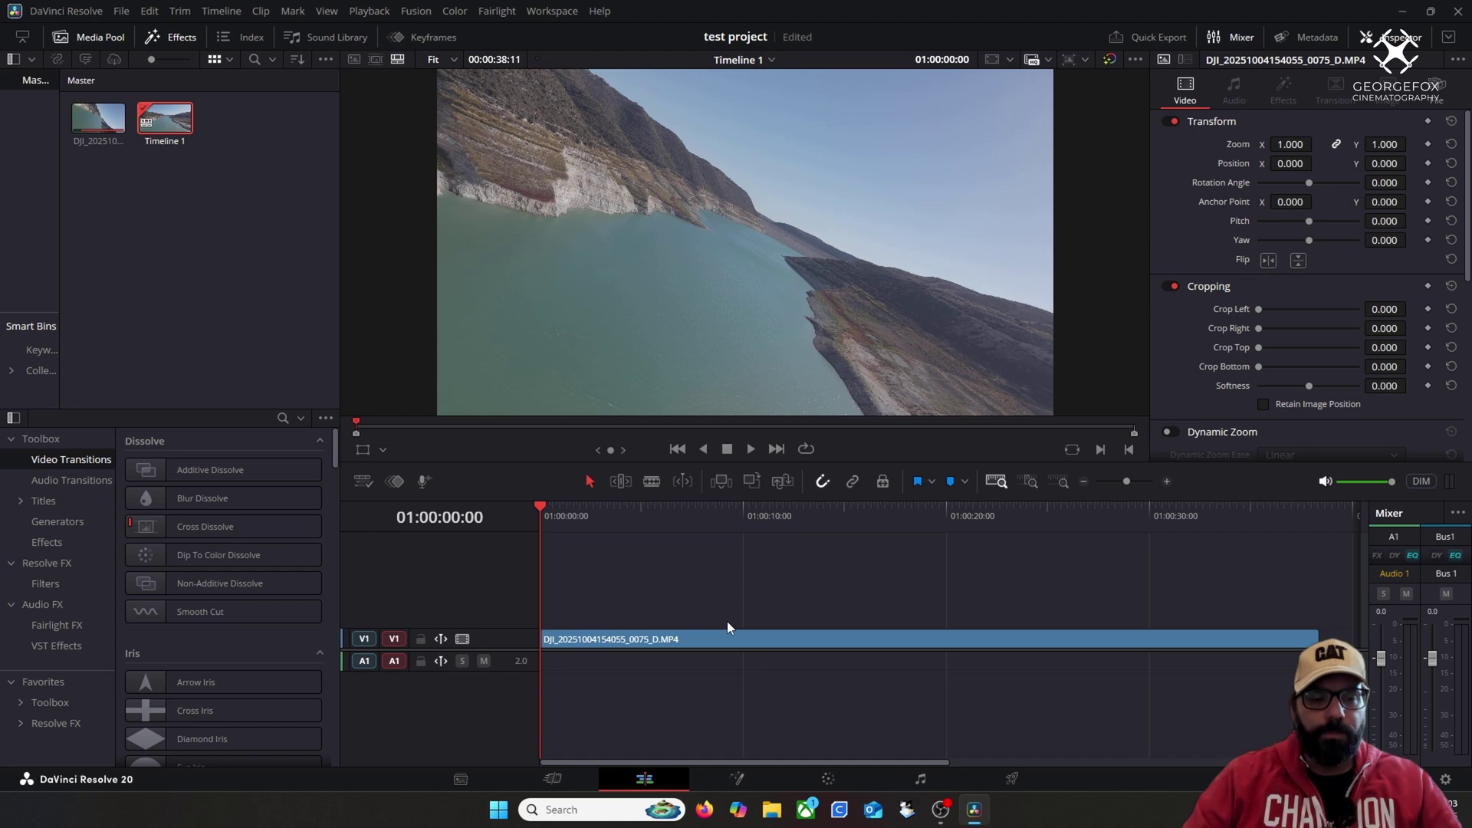
{"action": "left_click", "coordinate": [752, 450]}
{"action": "left_click", "coordinate": [727, 452]}
{"action": "left_click_drag", "start_coordinate": [581, 504], "coordinate": [535, 509]}
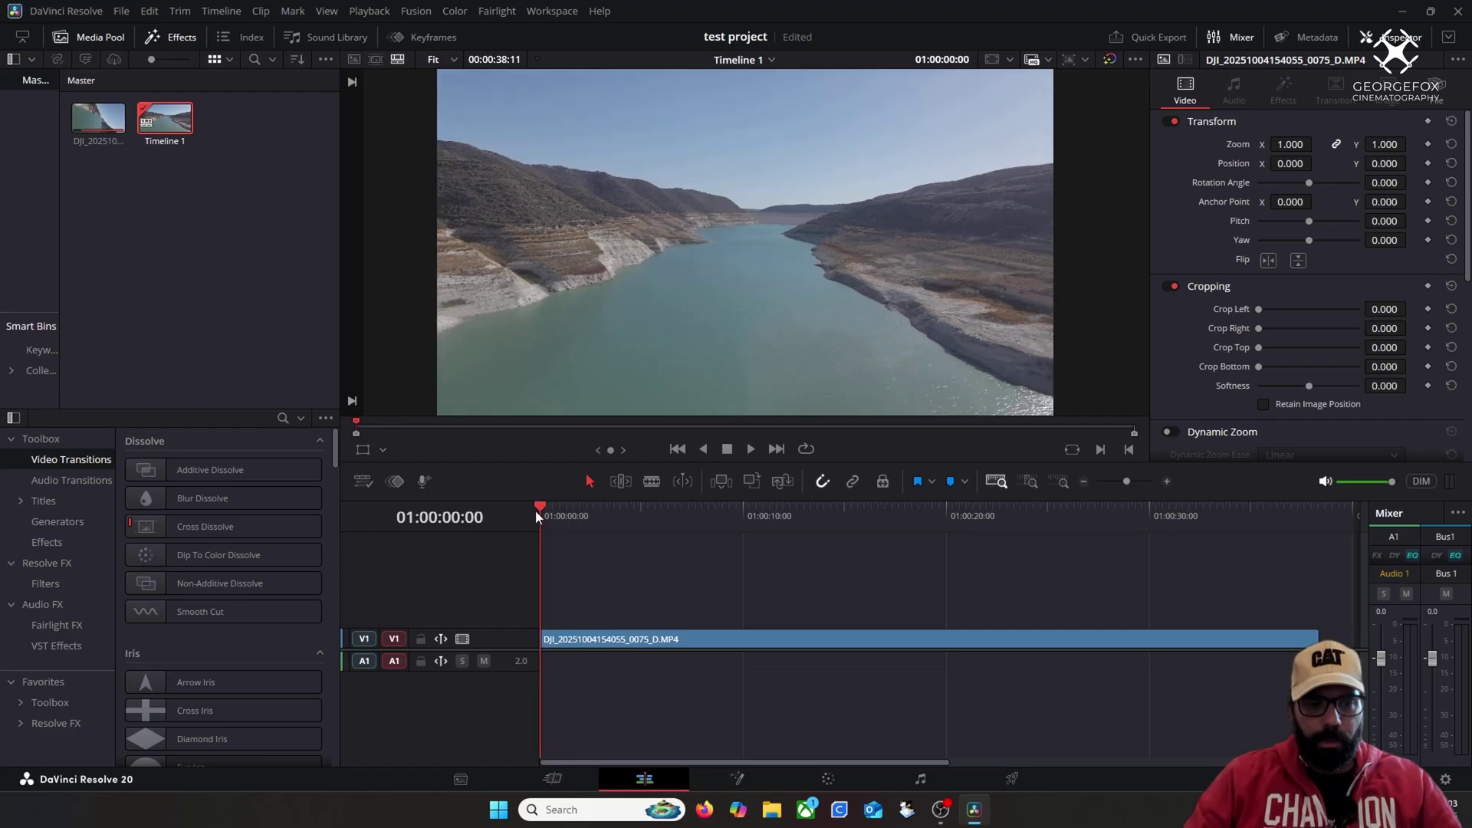
{"action": "left_click", "coordinate": [748, 448]}
{"action": "left_click", "coordinate": [727, 448]}
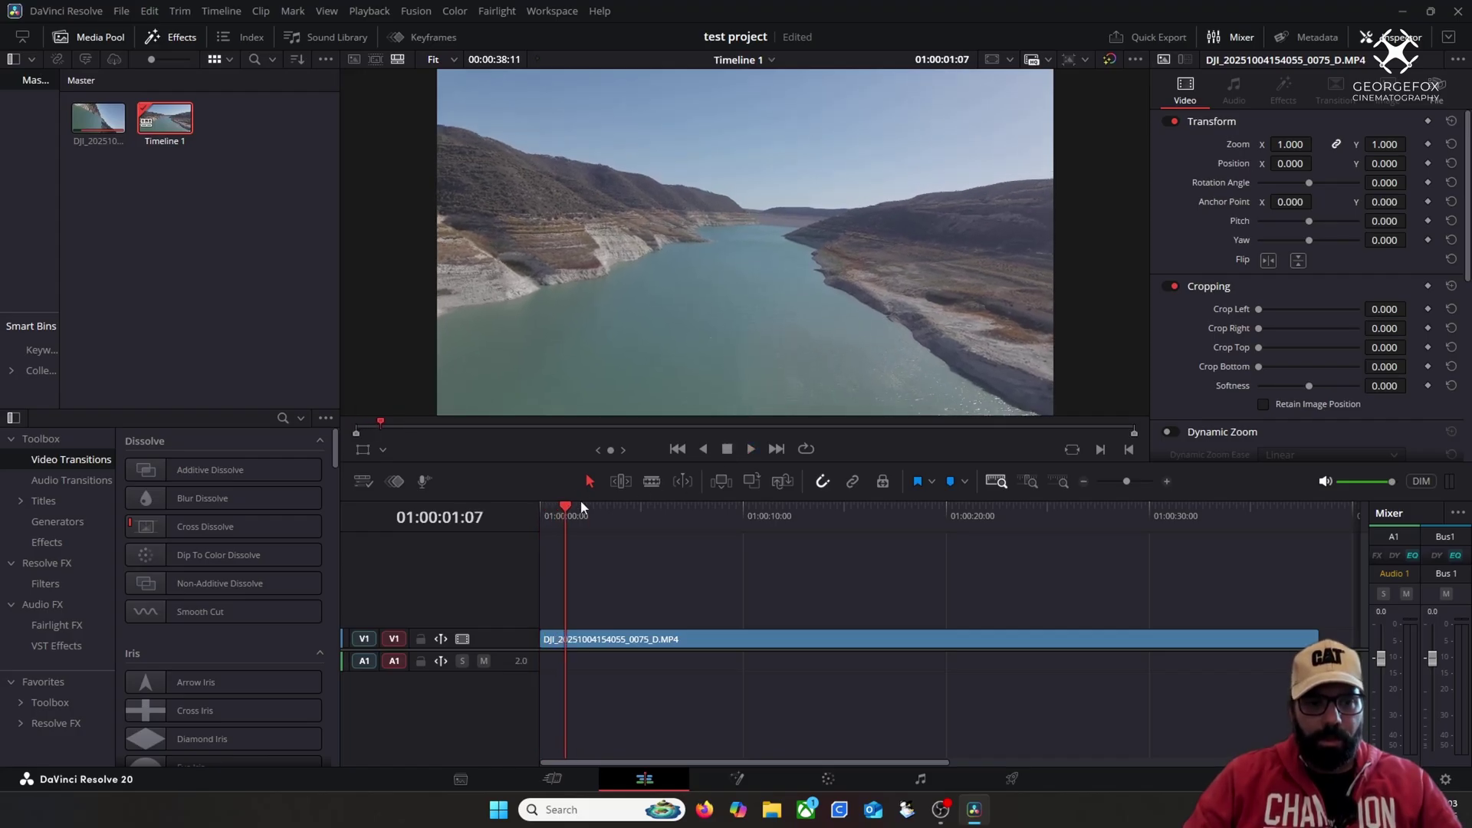
{"action": "left_click_drag", "start_coordinate": [565, 508], "coordinate": [539, 513]}
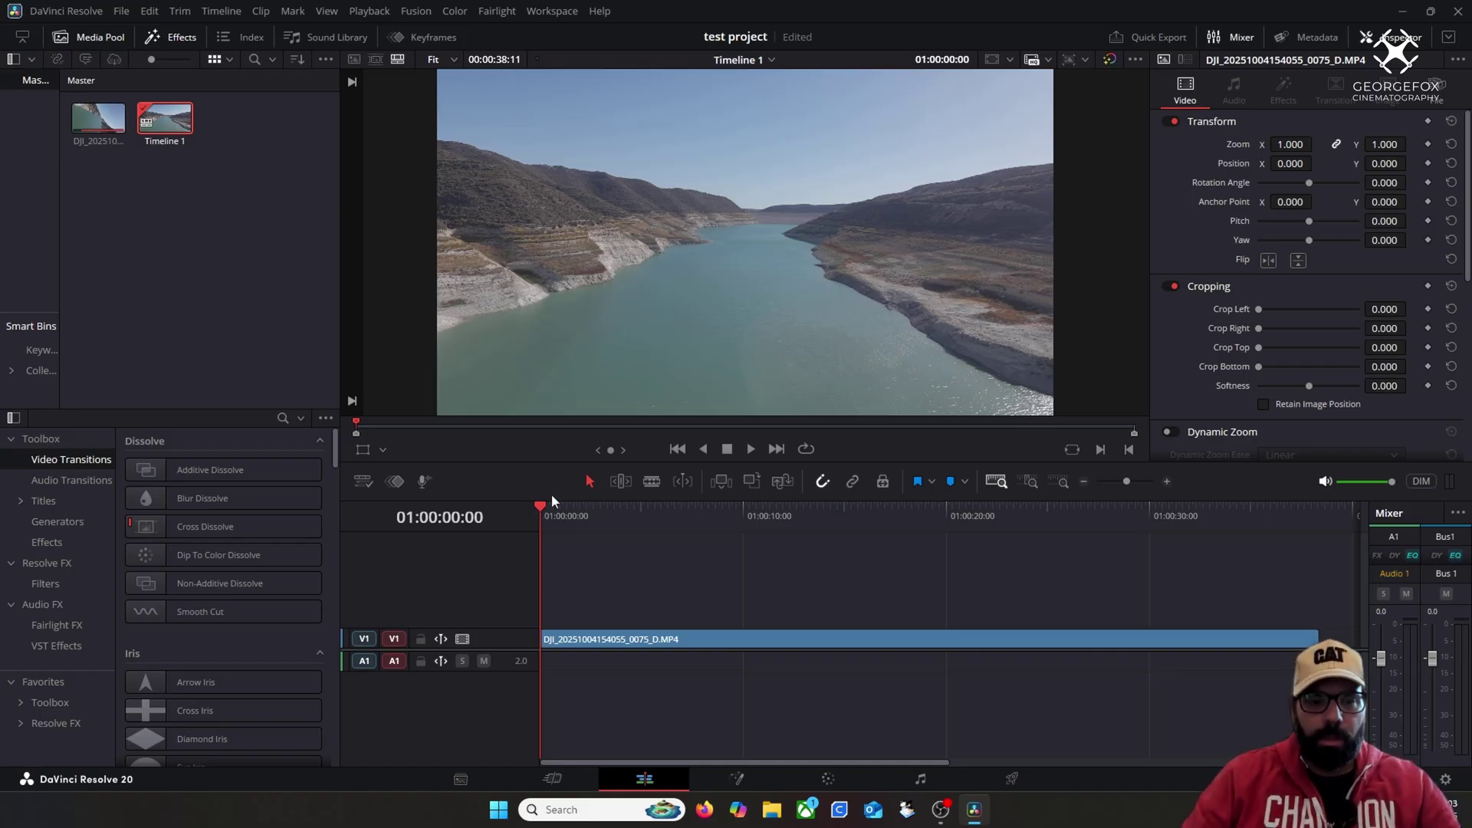
{"action": "left_click", "coordinate": [753, 448]}
{"action": "left_click", "coordinate": [734, 449]}
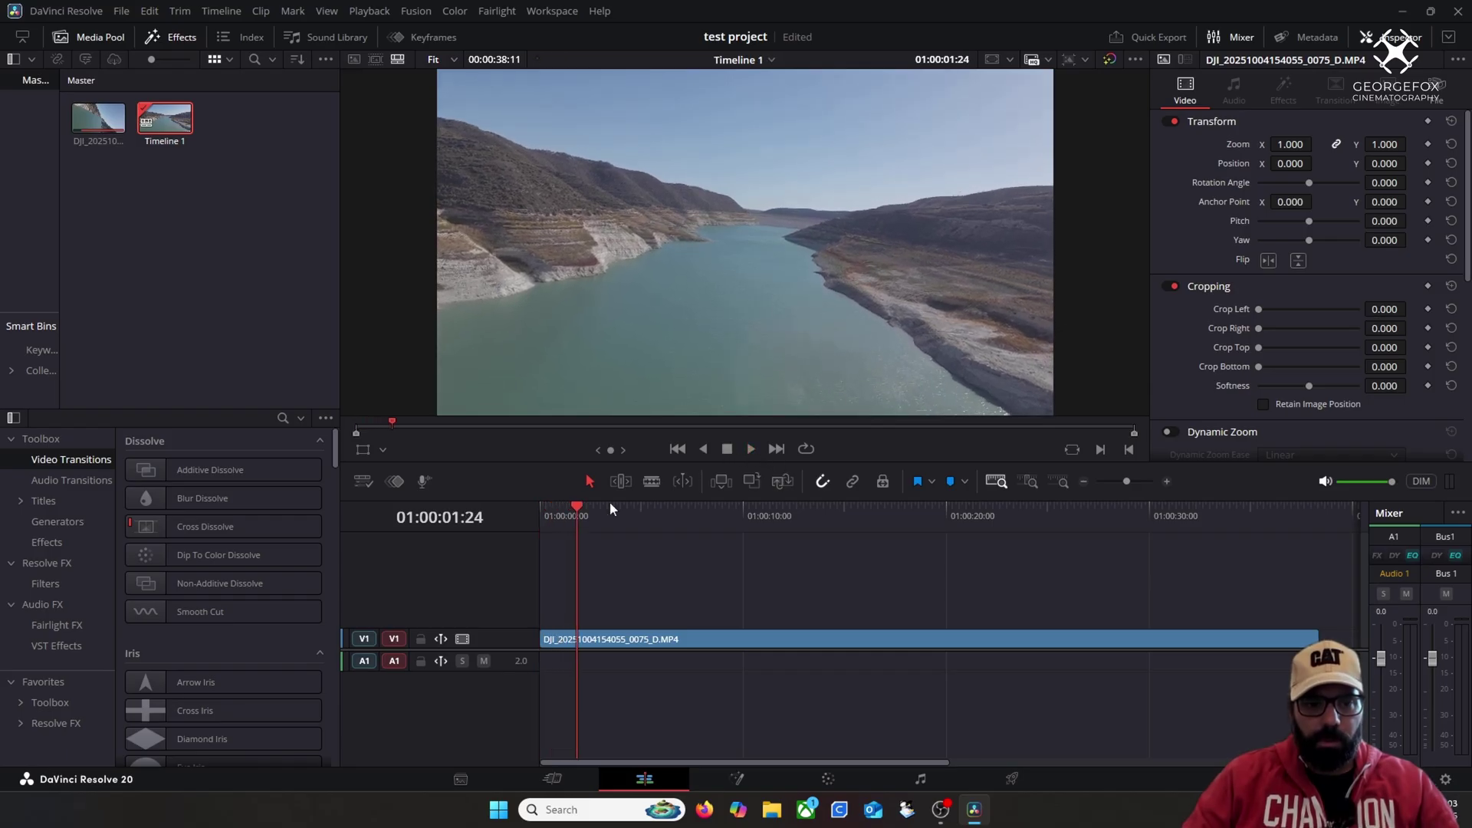
{"action": "key", "text": "Home"}
{"action": "left_click", "coordinate": [751, 450]}
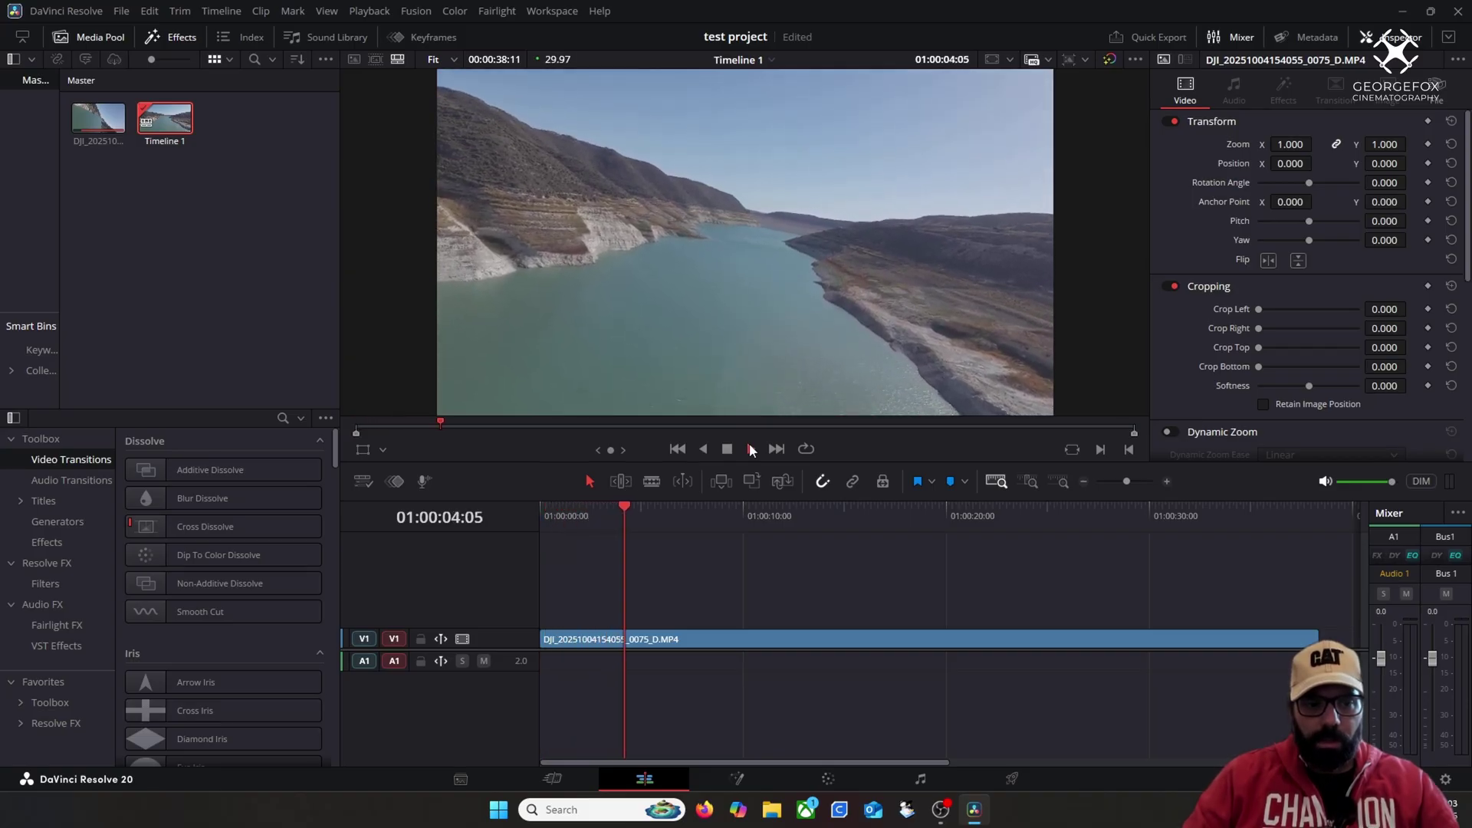
{"action": "left_click", "coordinate": [729, 450]}
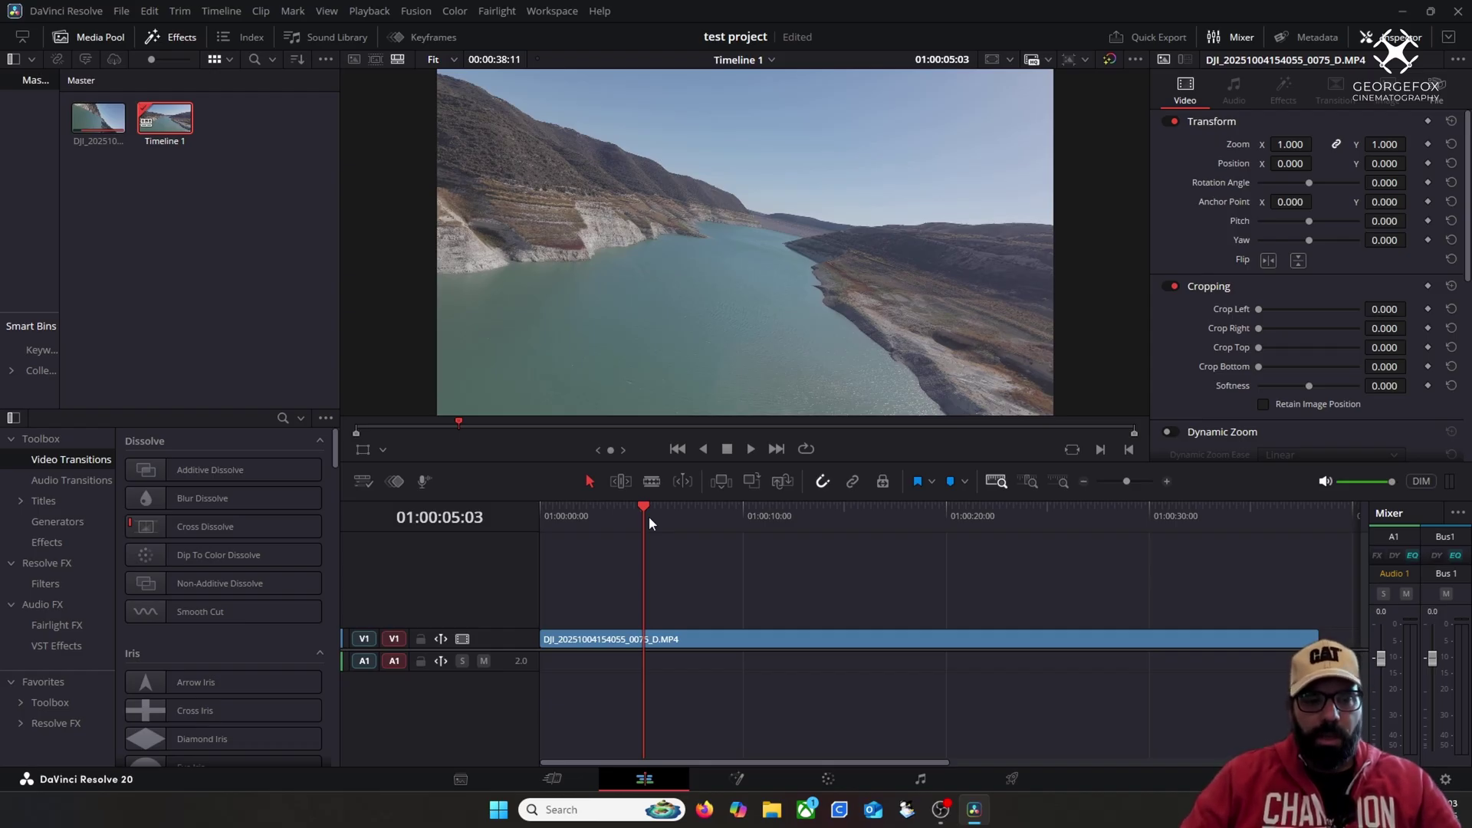
{"action": "left_click_drag", "start_coordinate": [642, 507], "coordinate": [531, 538]}
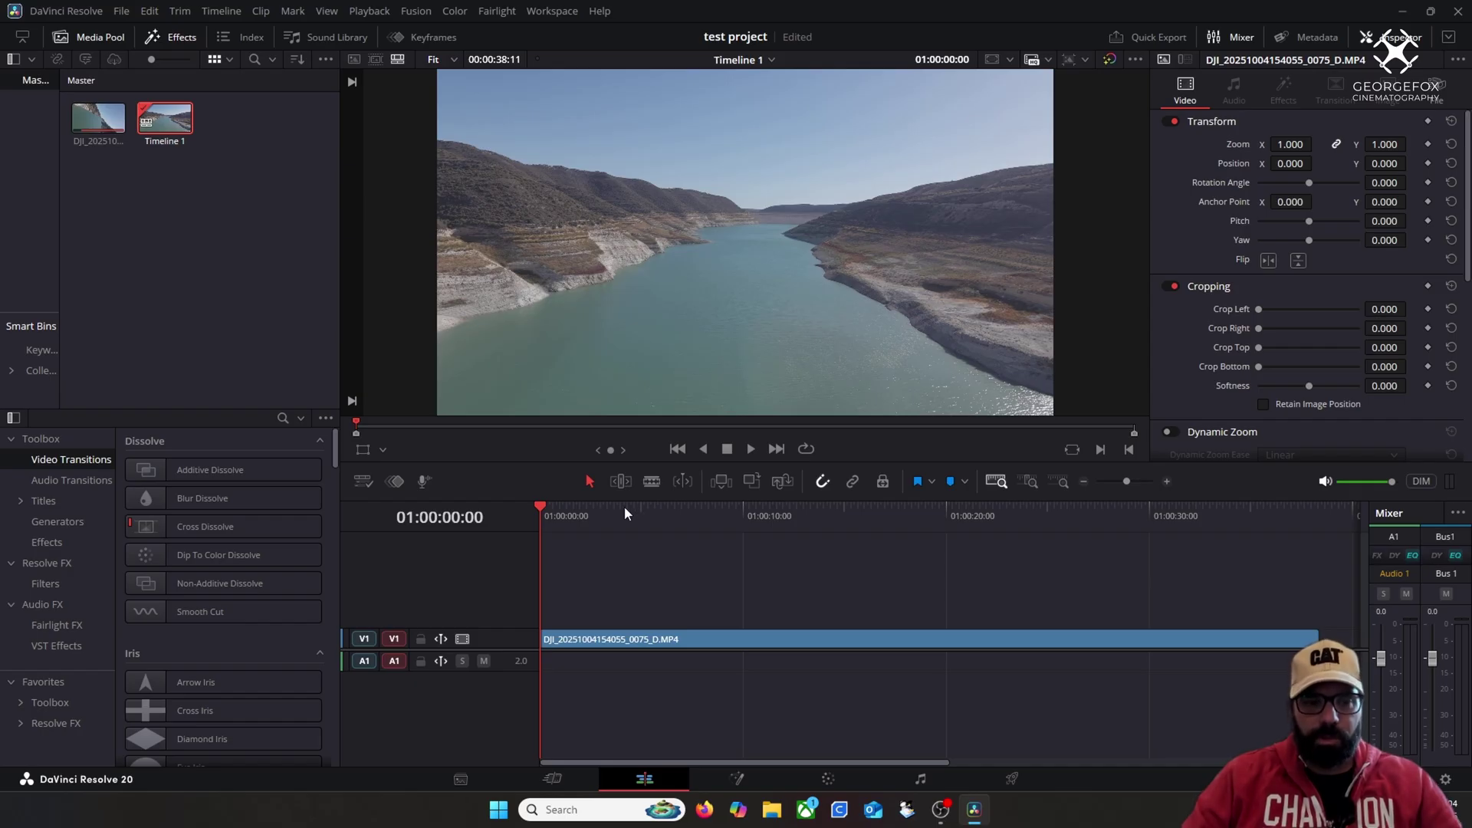
{"action": "mouse_move", "coordinate": [541, 500]}
{"action": "left_mouse_down"}
{"action": "mouse_move", "coordinate": [1313, 481]}
{"action": "mouse_move", "coordinate": [848, 510]}
{"action": "left_mouse_up"}
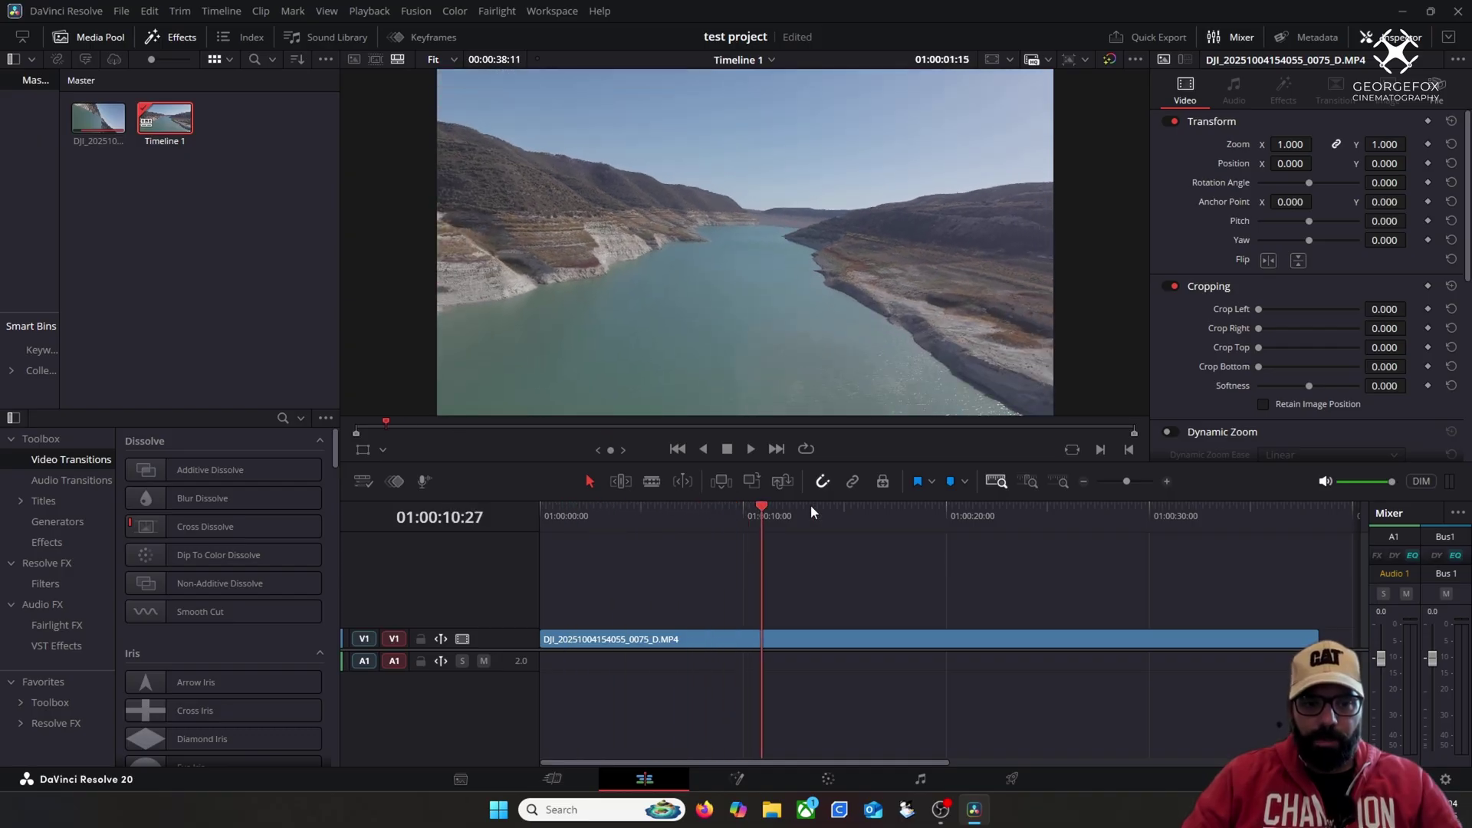
{"action": "key", "text": "space"}
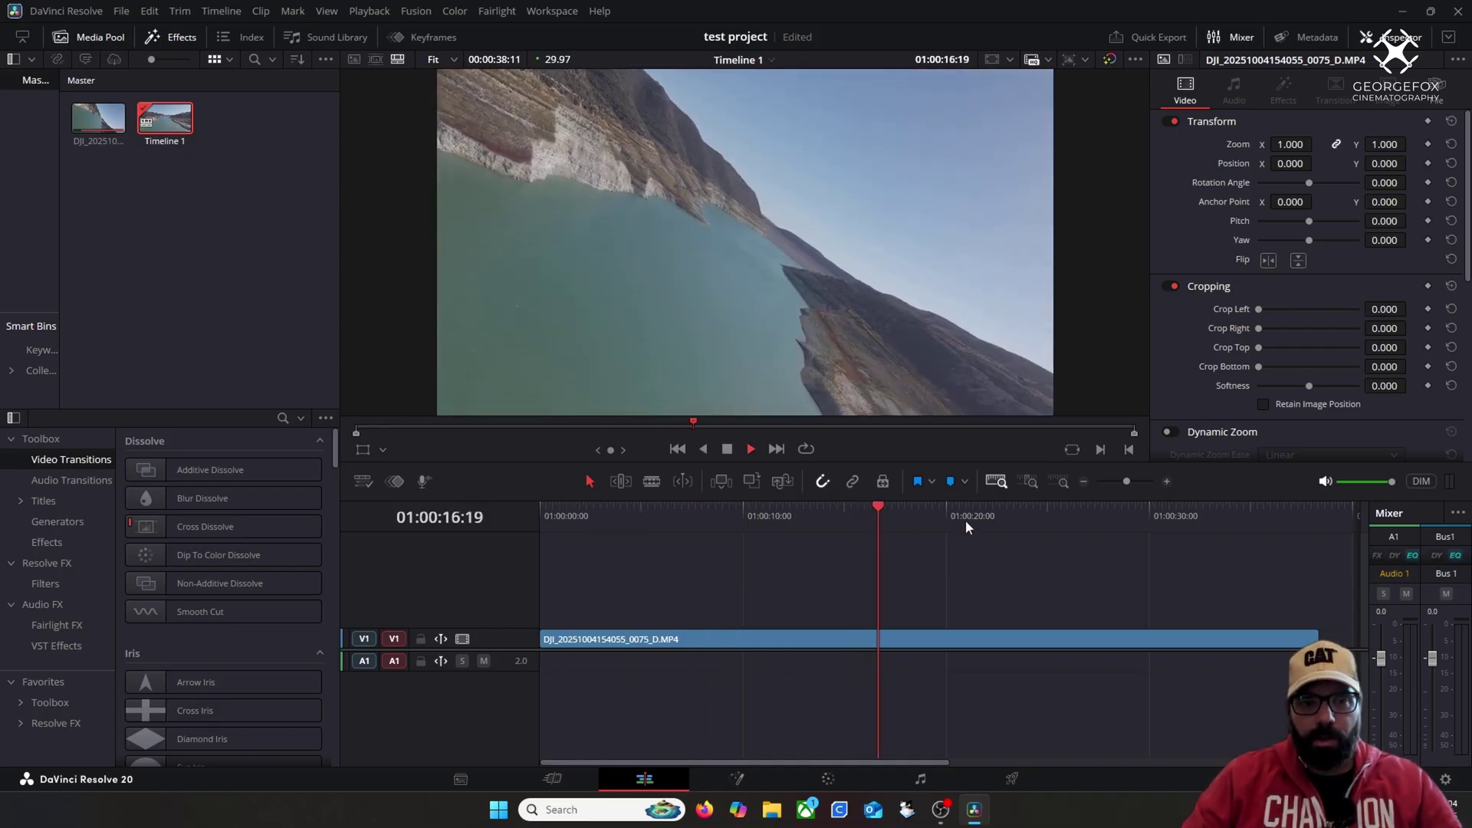
{"action": "key", "text": "space"}
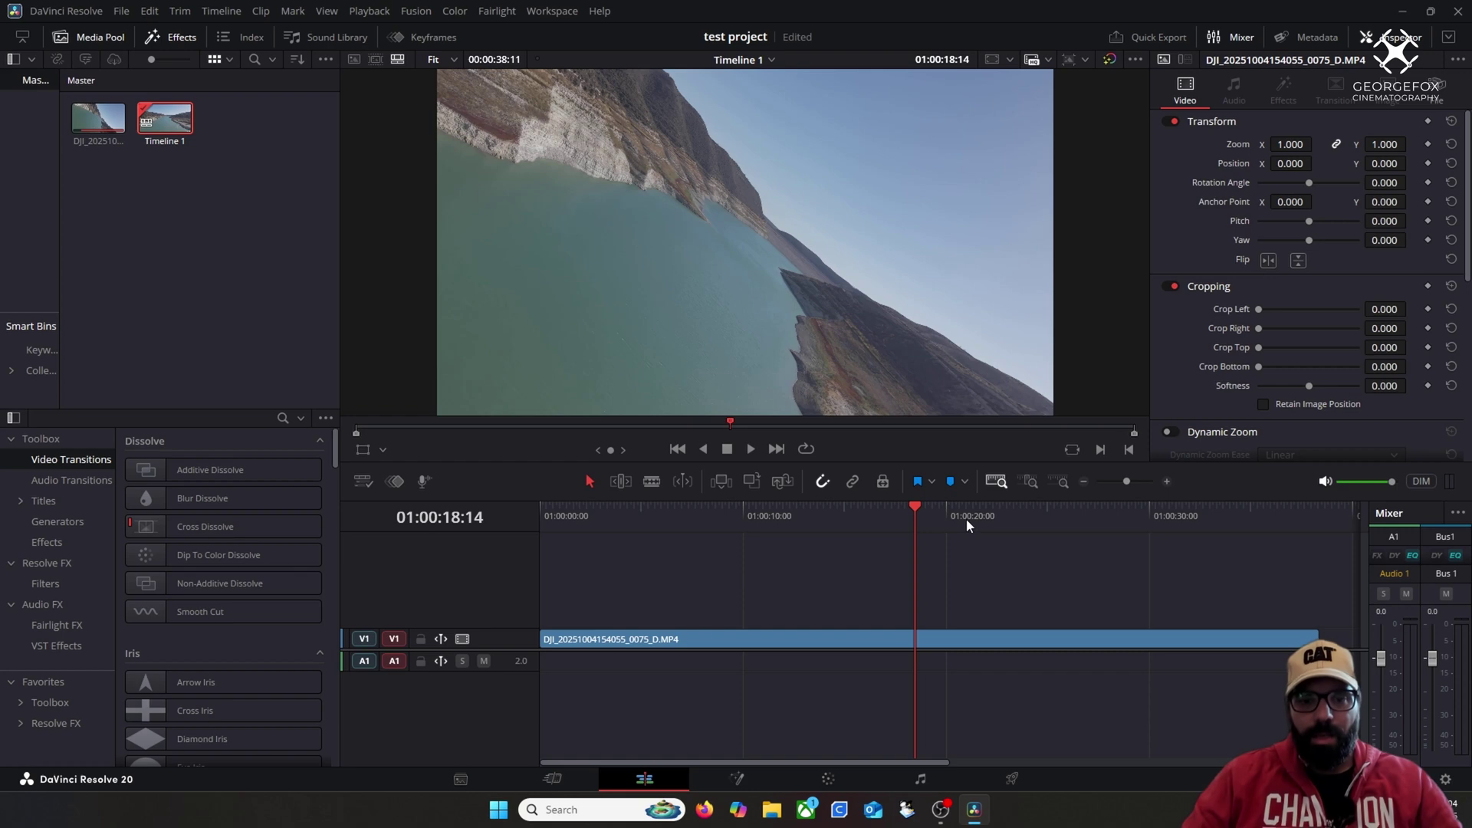
{"action": "left_click_drag", "start_coordinate": [919, 503], "coordinate": [1273, 502]}
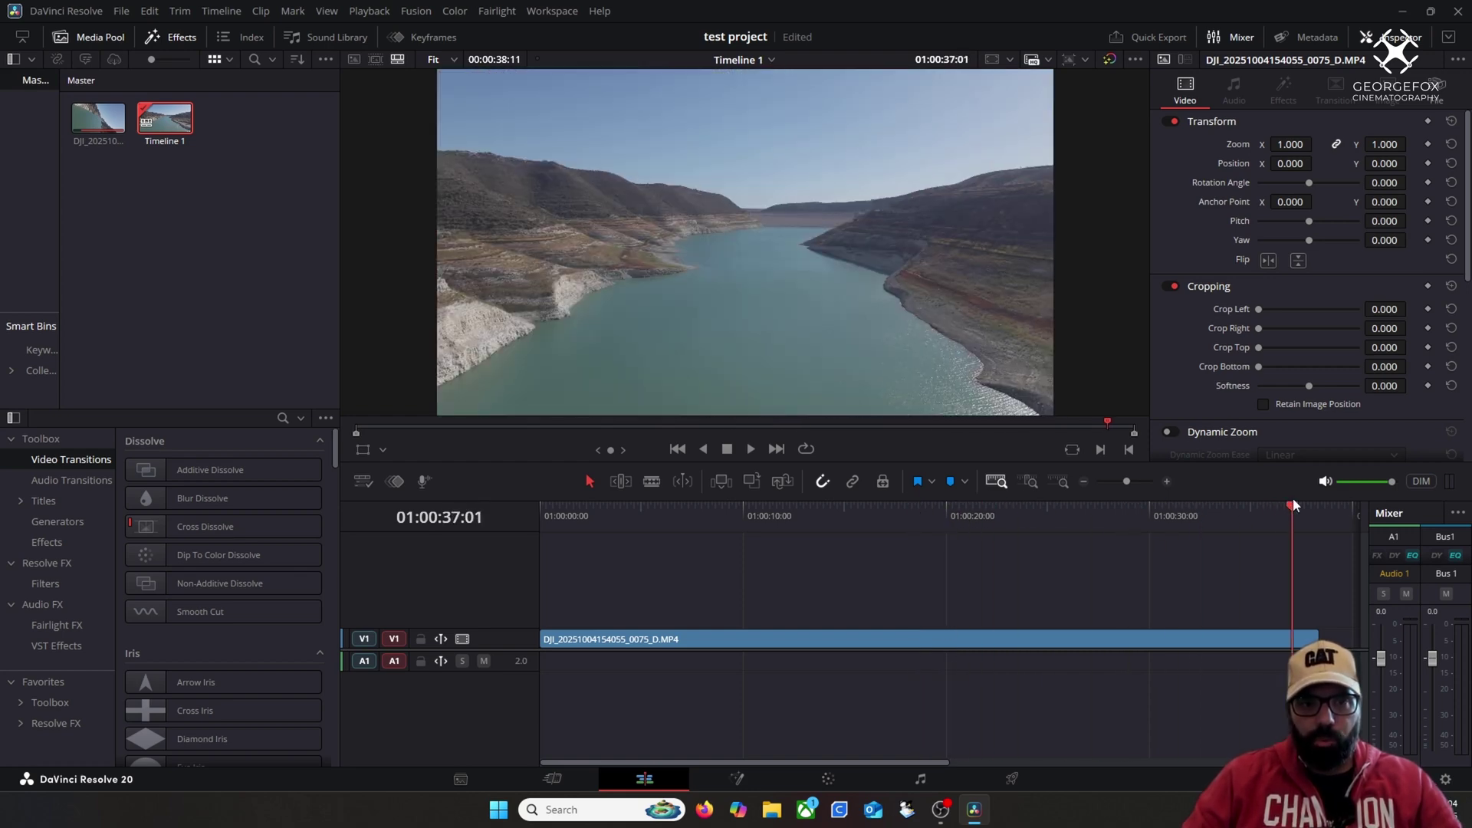
Step: Replay the clip's end and park the playhead at 01:00:34:14, where the shot tilts
{"action": "key", "text": "space"}
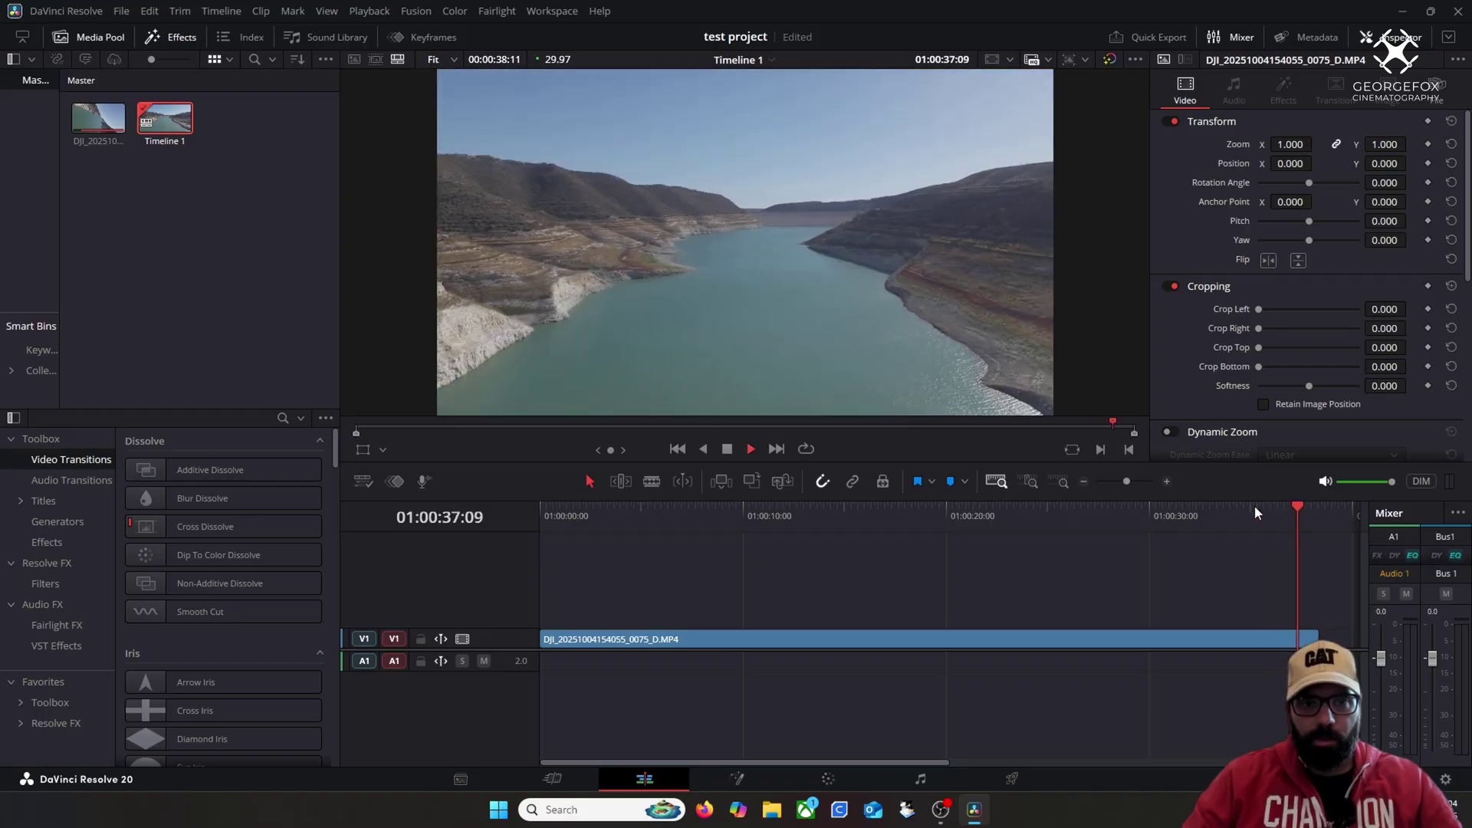
{"action": "left_click", "coordinate": [1263, 516]}
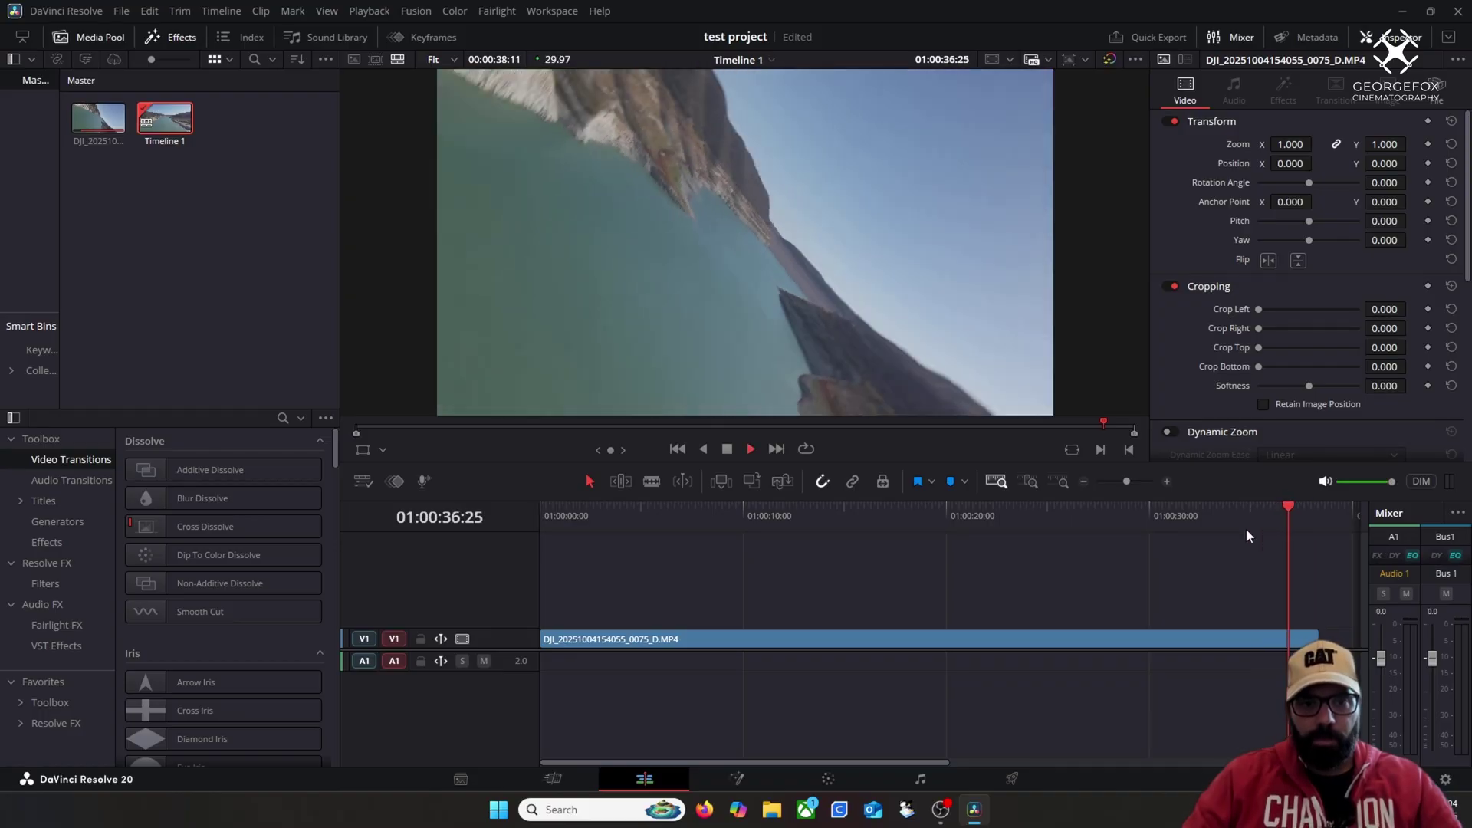
{"action": "left_click", "coordinate": [1240, 509]}
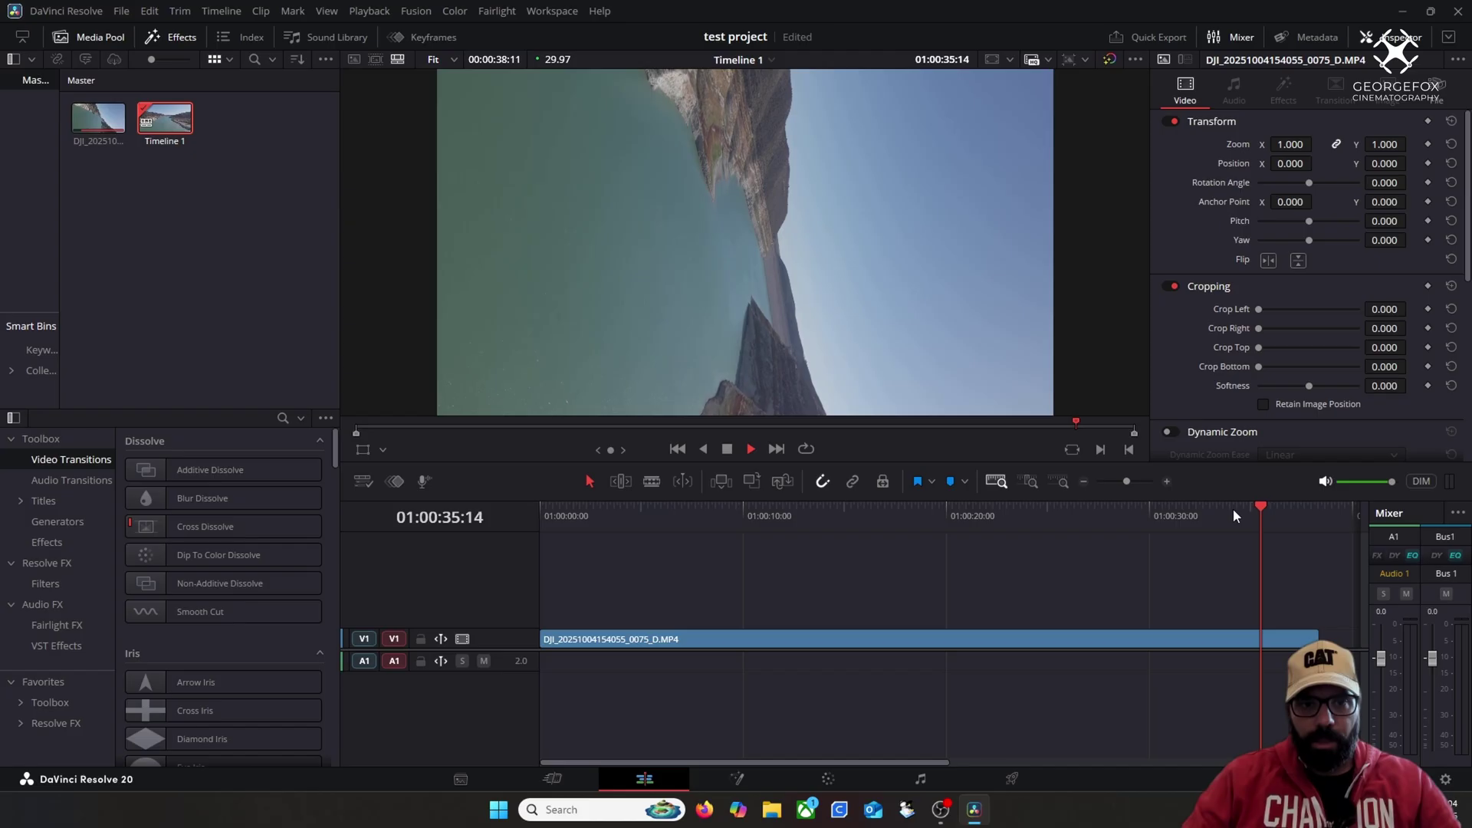
{"action": "left_click", "coordinate": [1234, 509]}
{"action": "key", "text": "space"}
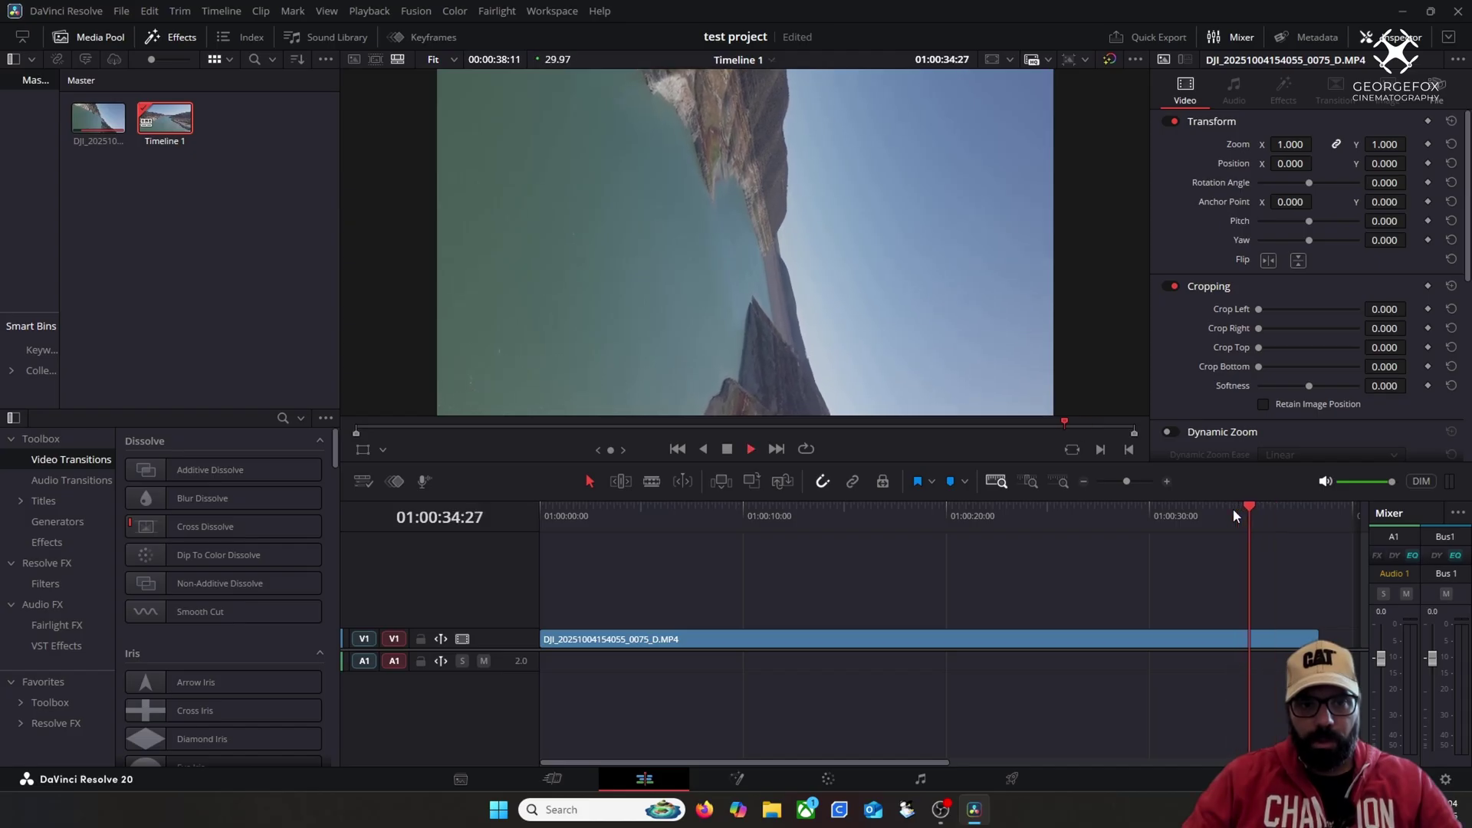
{"action": "left_click", "coordinate": [1241, 508]}
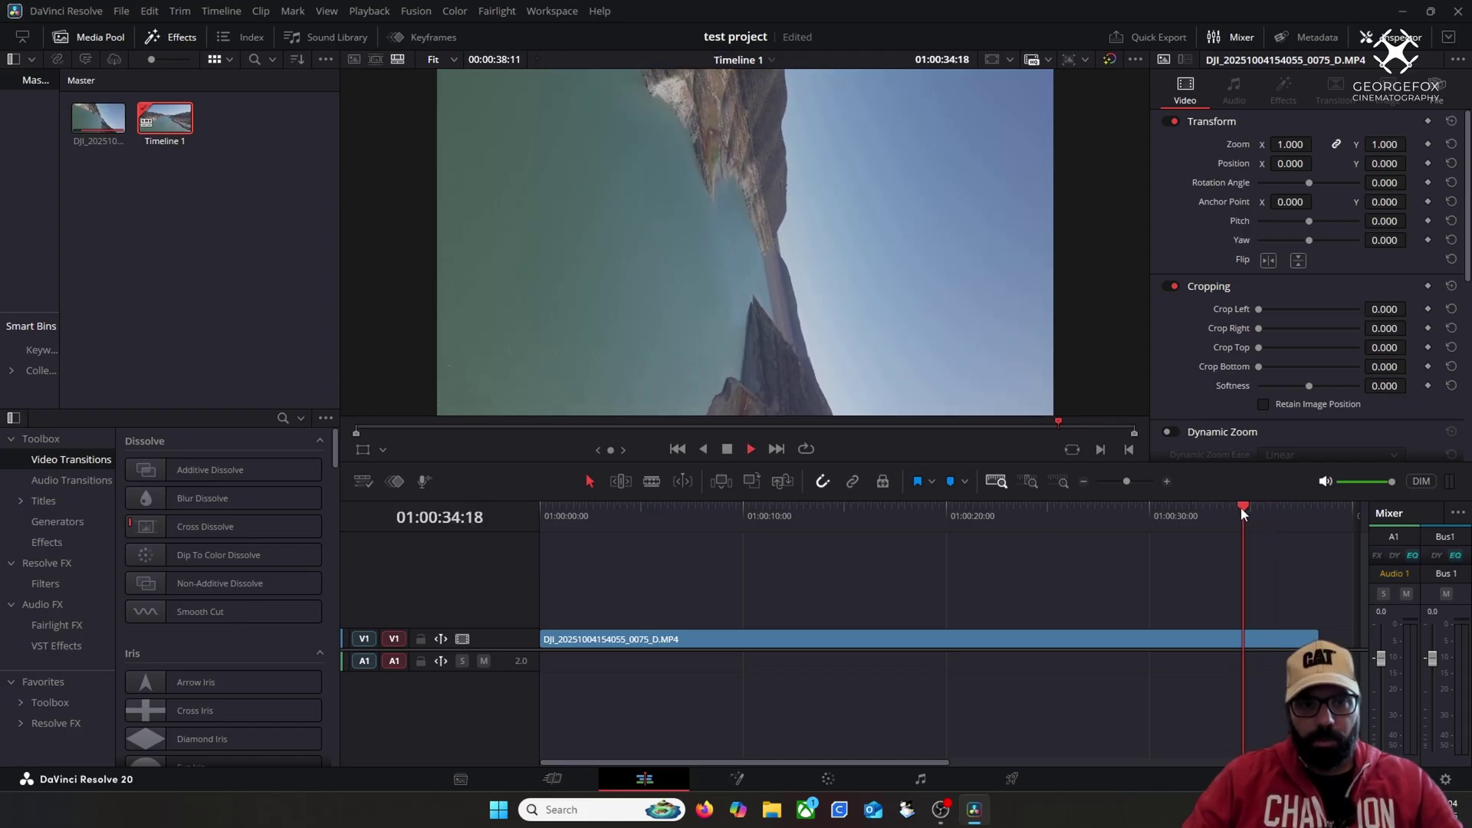
{"action": "left_click", "coordinate": [1240, 510]}
Step: Cut the clip at 01:00:34:14, delete the tail piece, and return to the timeline start
{"action": "key", "text": "b"}
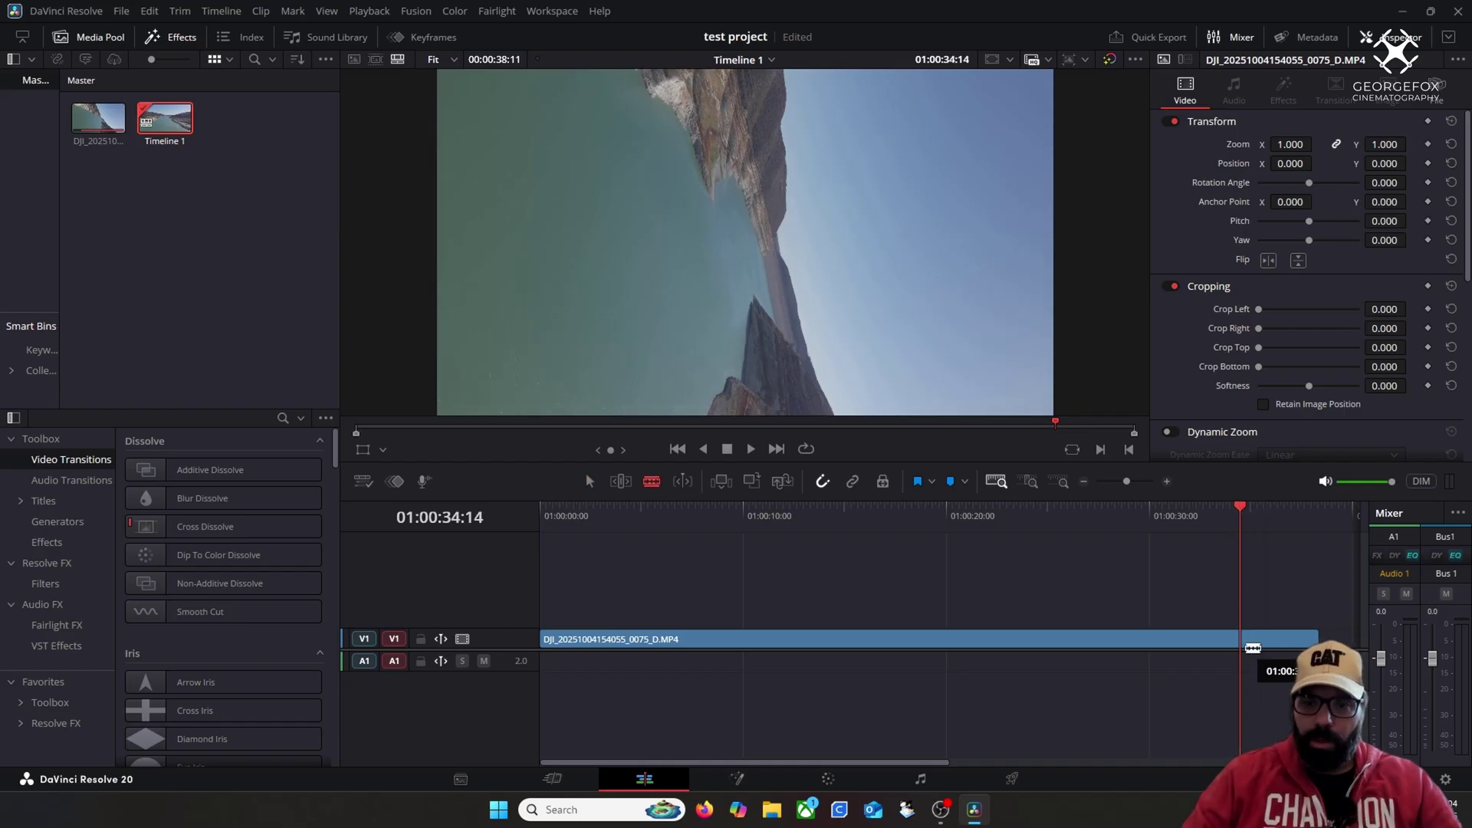
{"action": "left_click", "coordinate": [1254, 638]}
{"action": "key", "text": "a"}
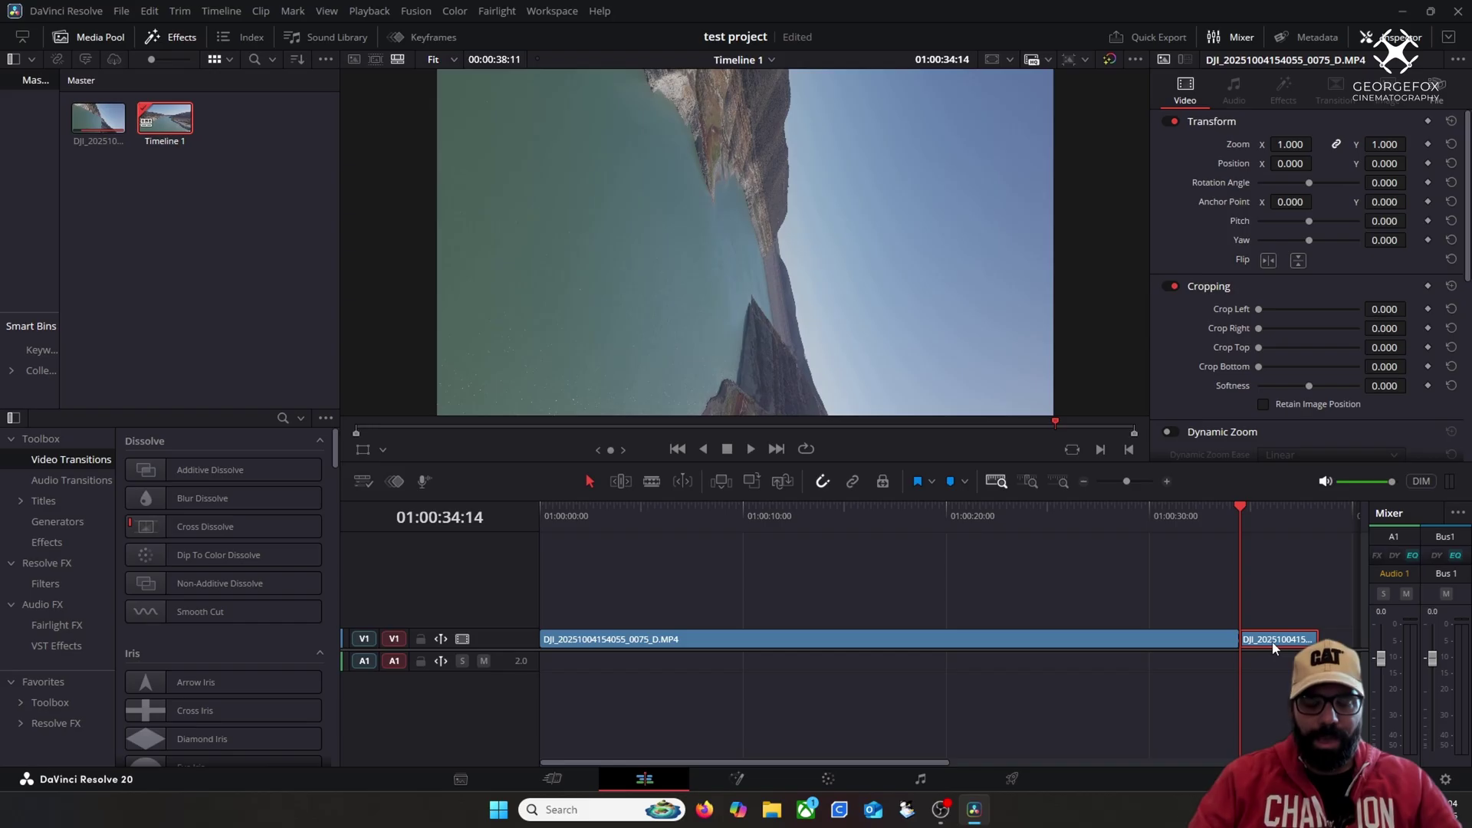
{"action": "key", "text": "Delete"}
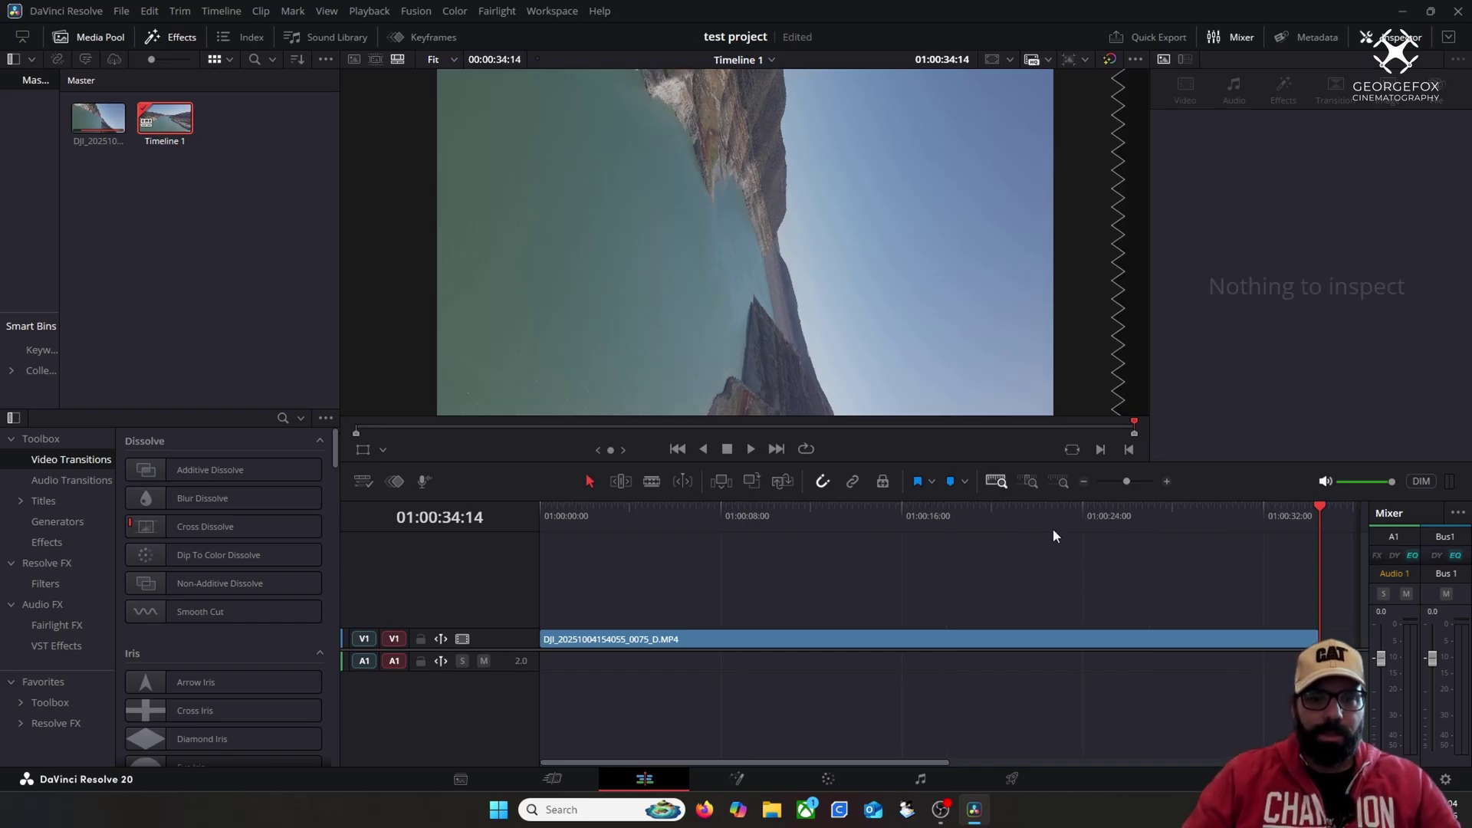
{"action": "left_click_drag", "start_coordinate": [997, 512], "coordinate": [506, 536]}
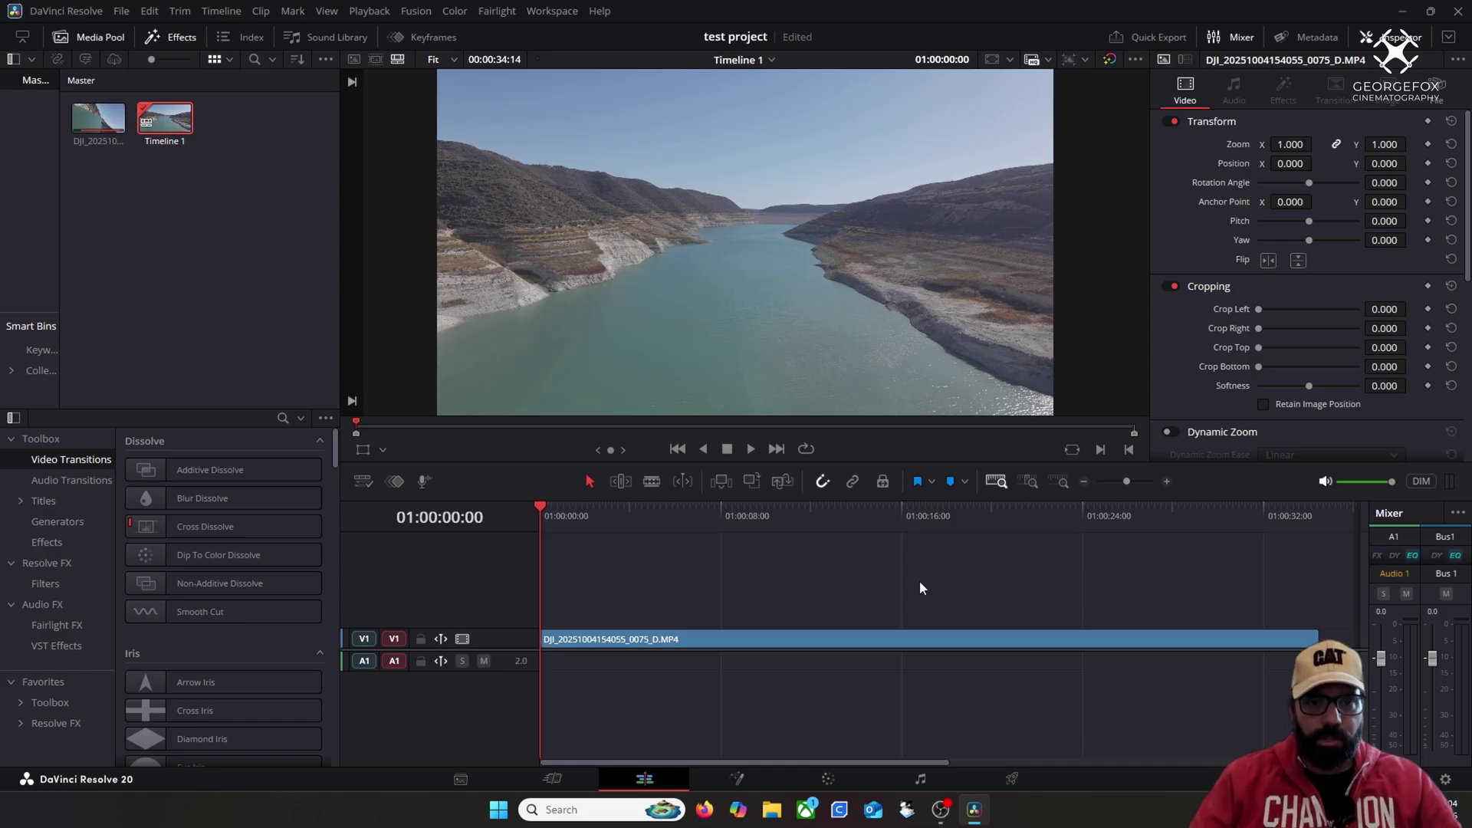
{"action": "key", "text": "space"}
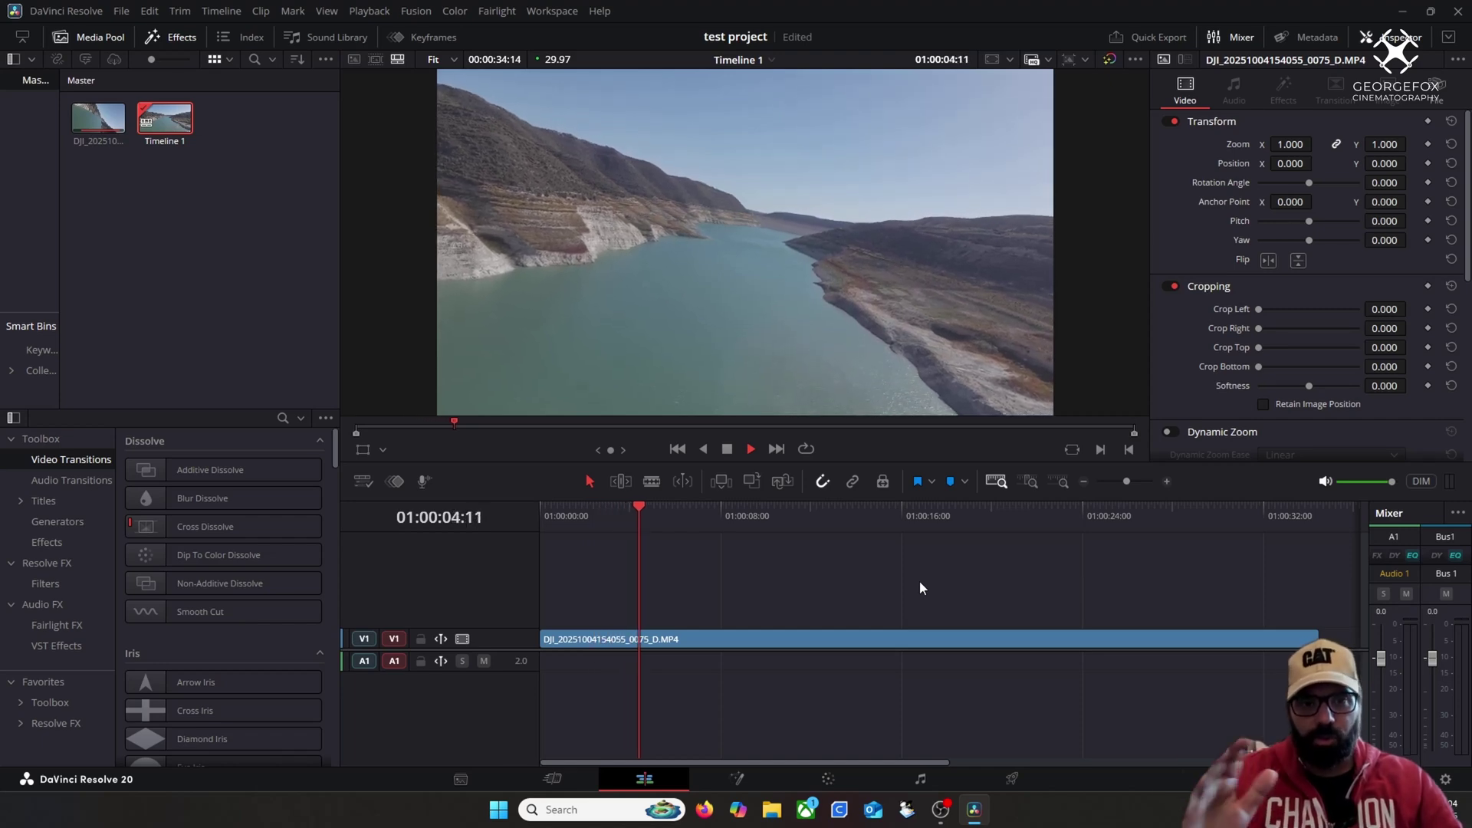
{"action": "key", "text": "space"}
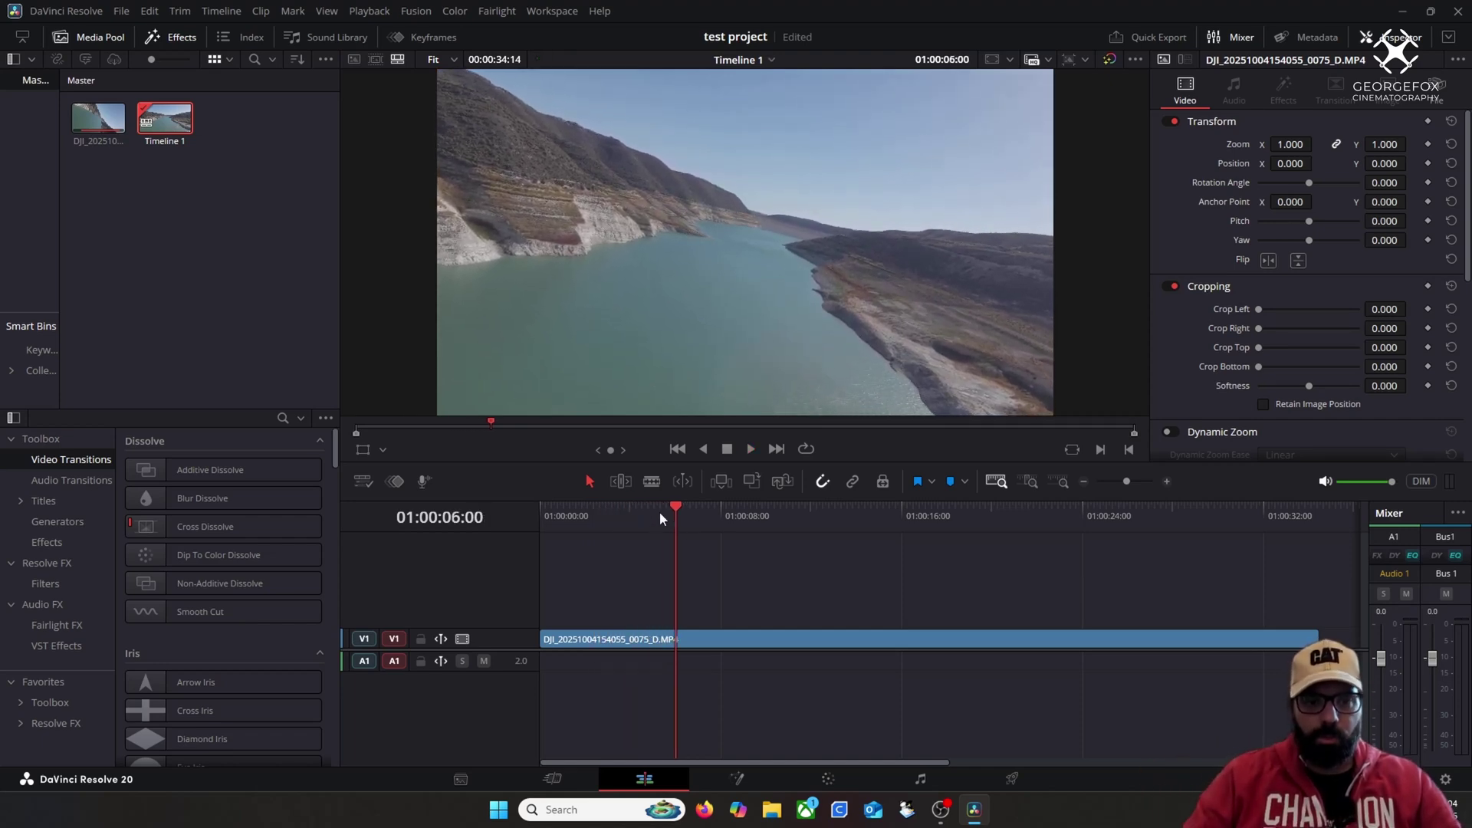
{"action": "left_click_drag", "start_coordinate": [676, 508], "coordinate": [1161, 526]}
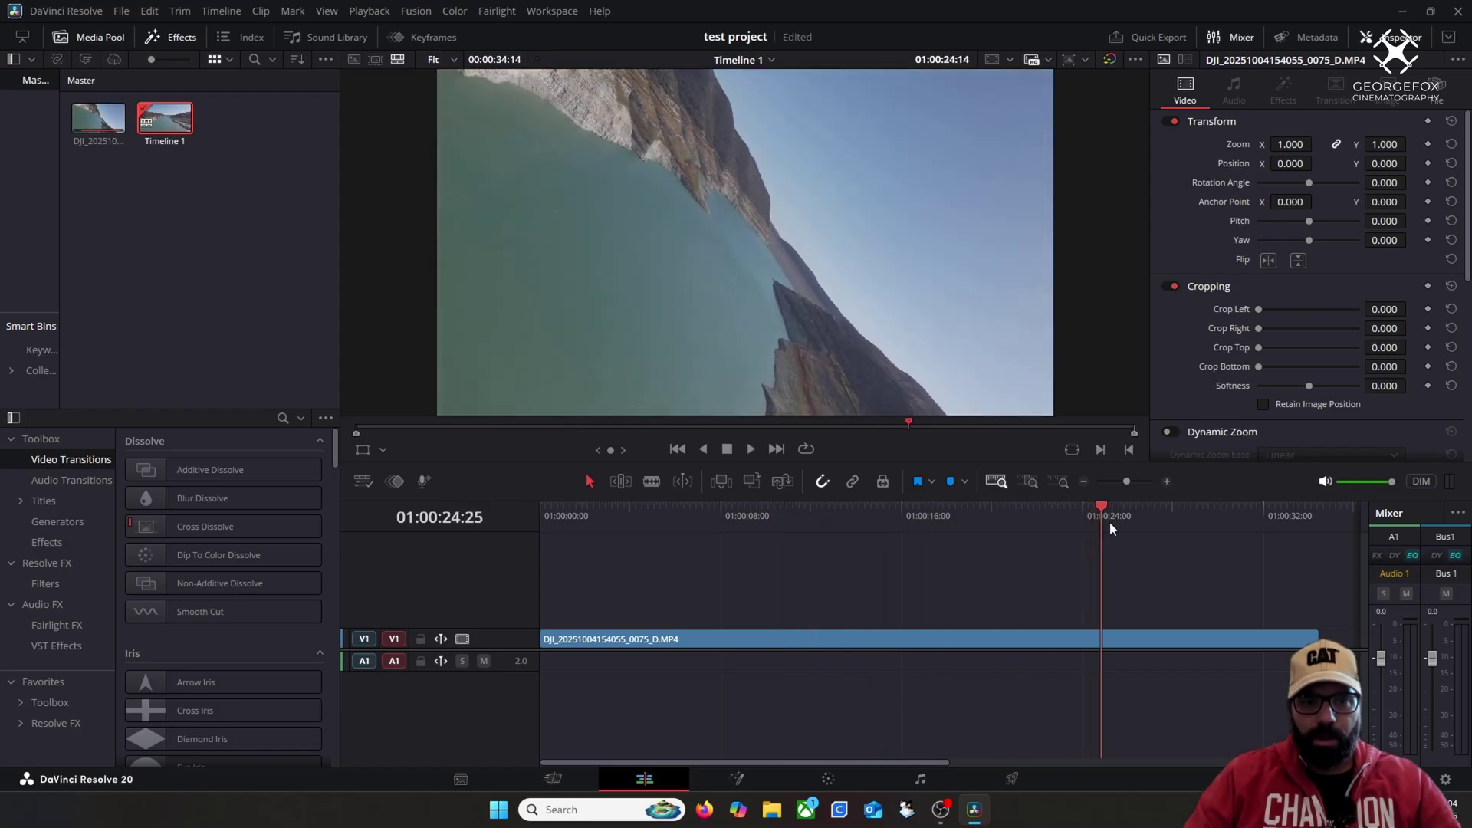
{"action": "key", "text": "space"}
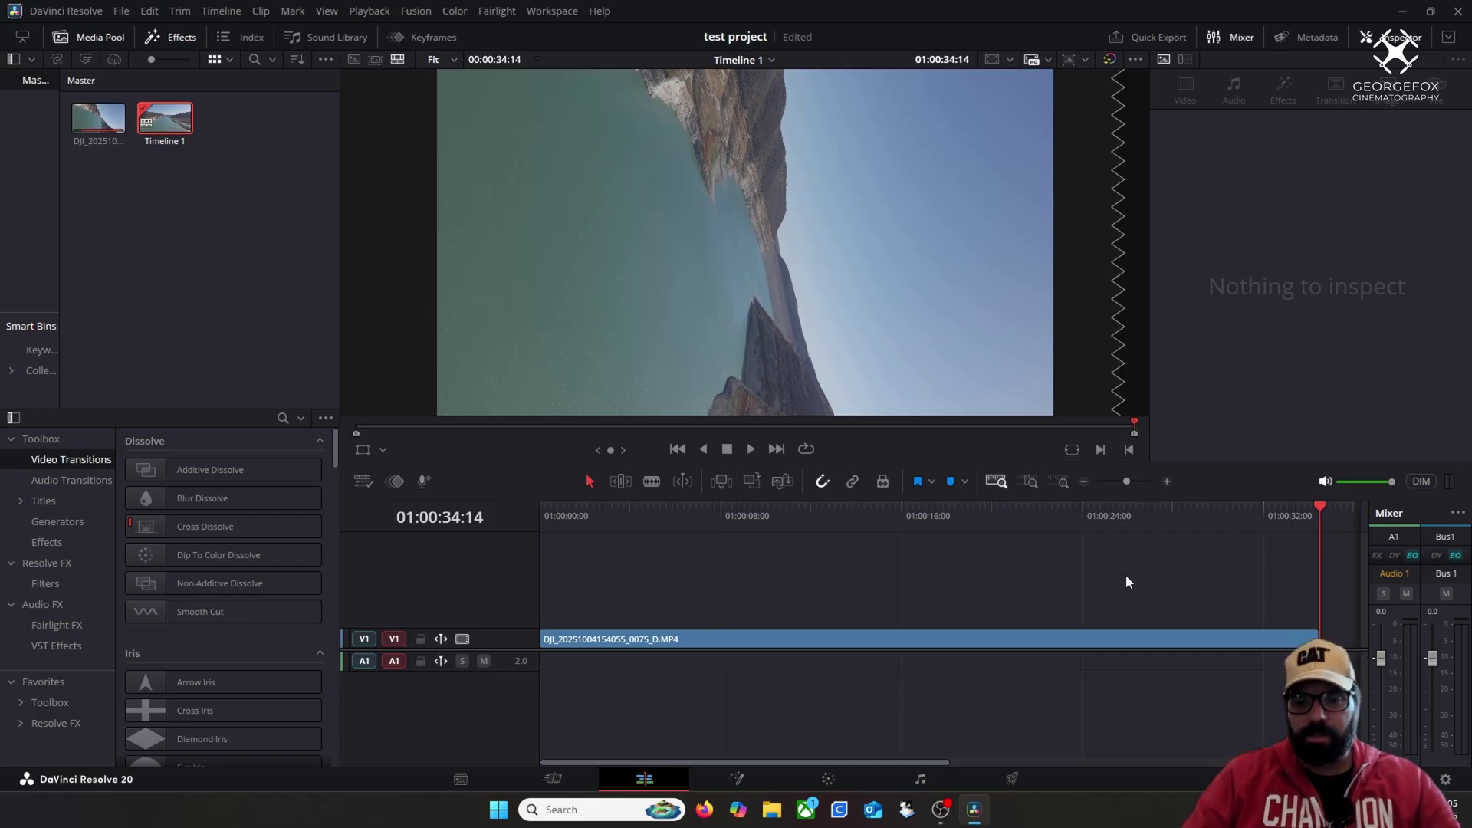
{"action": "key", "text": "Home"}
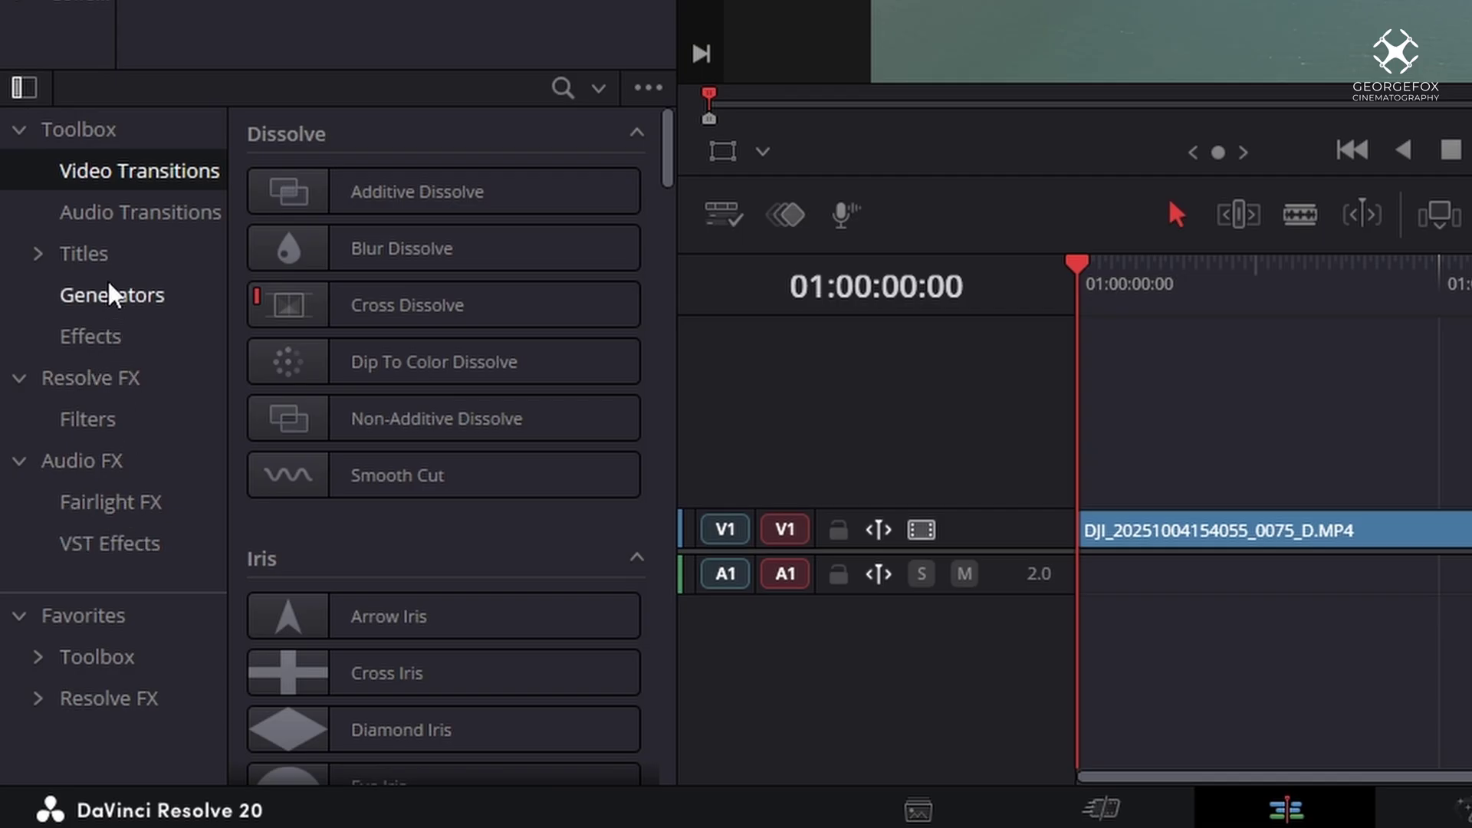
Step: Select Additive Dissolve from the Dissolve group of the Video Transitions library
{"action": "left_click", "coordinate": [123, 212]}
{"action": "left_click", "coordinate": [111, 181]}
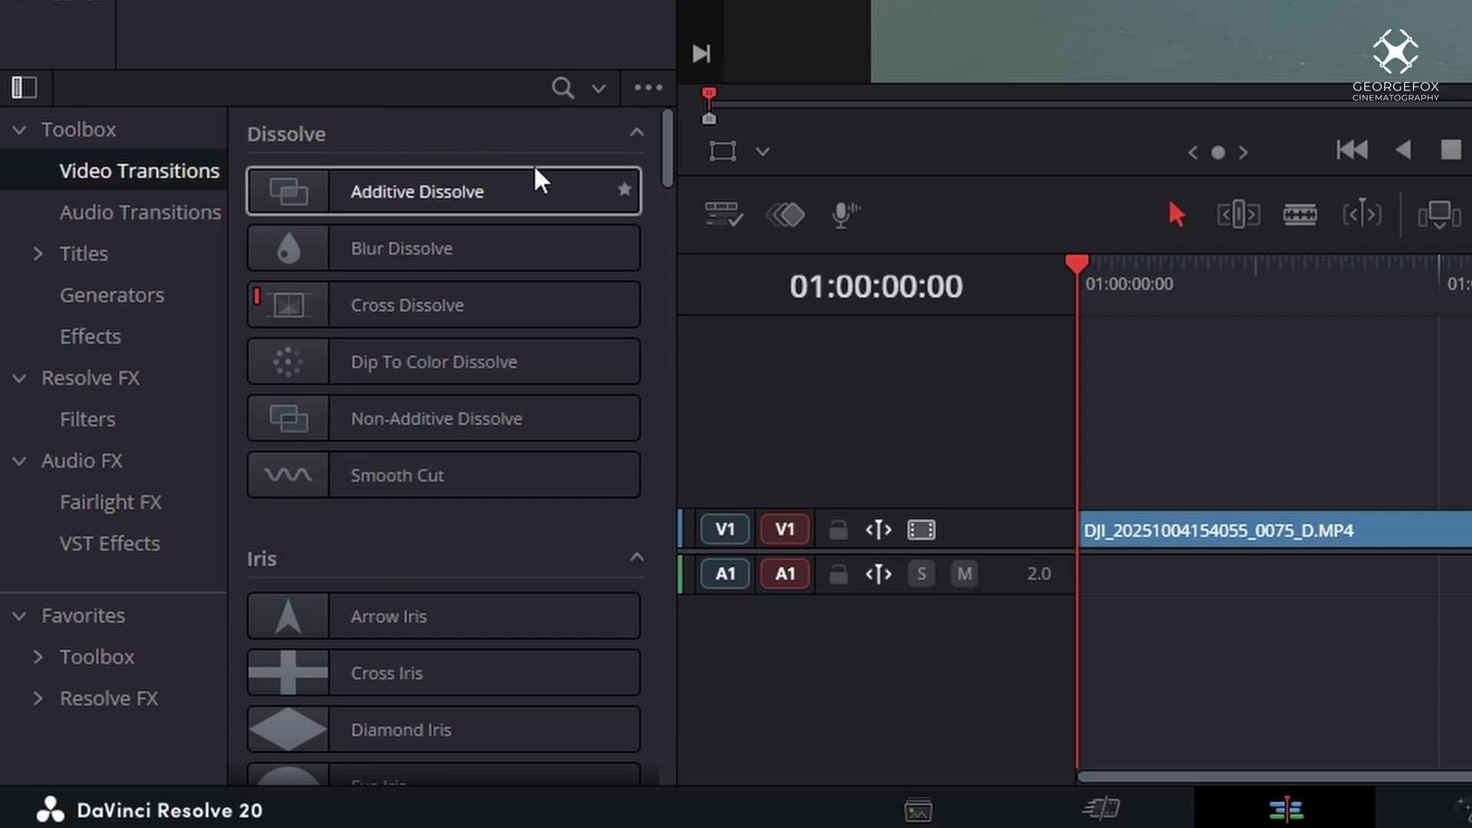
{"action": "scroll", "coordinate": [487, 441], "scroll_direction": "down", "scroll_amount": 2}
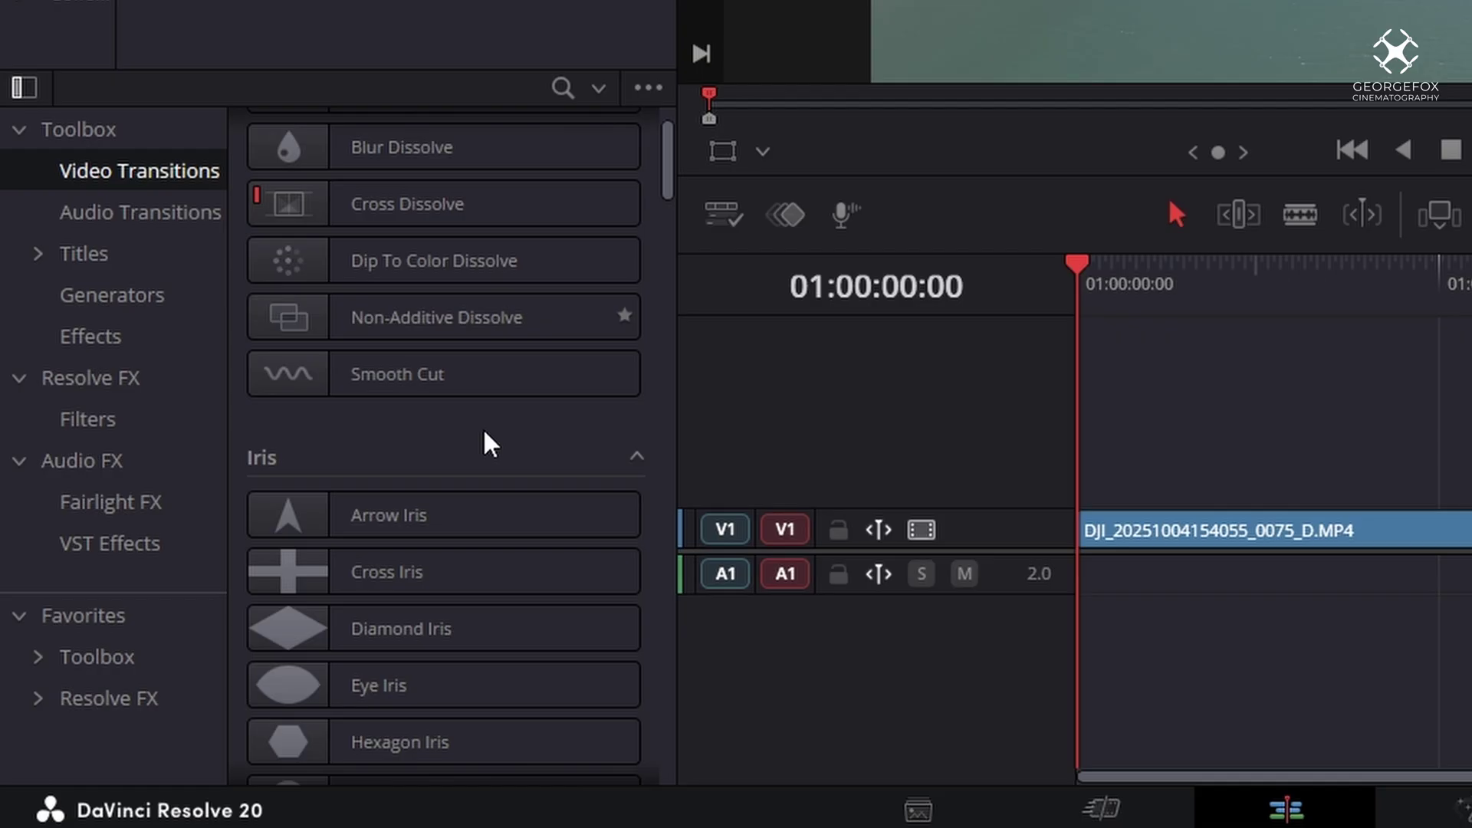
{"action": "scroll", "coordinate": [487, 443], "scroll_direction": "down", "scroll_amount": 5}
{"action": "scroll", "coordinate": [487, 441], "scroll_direction": "up", "scroll_amount": 6}
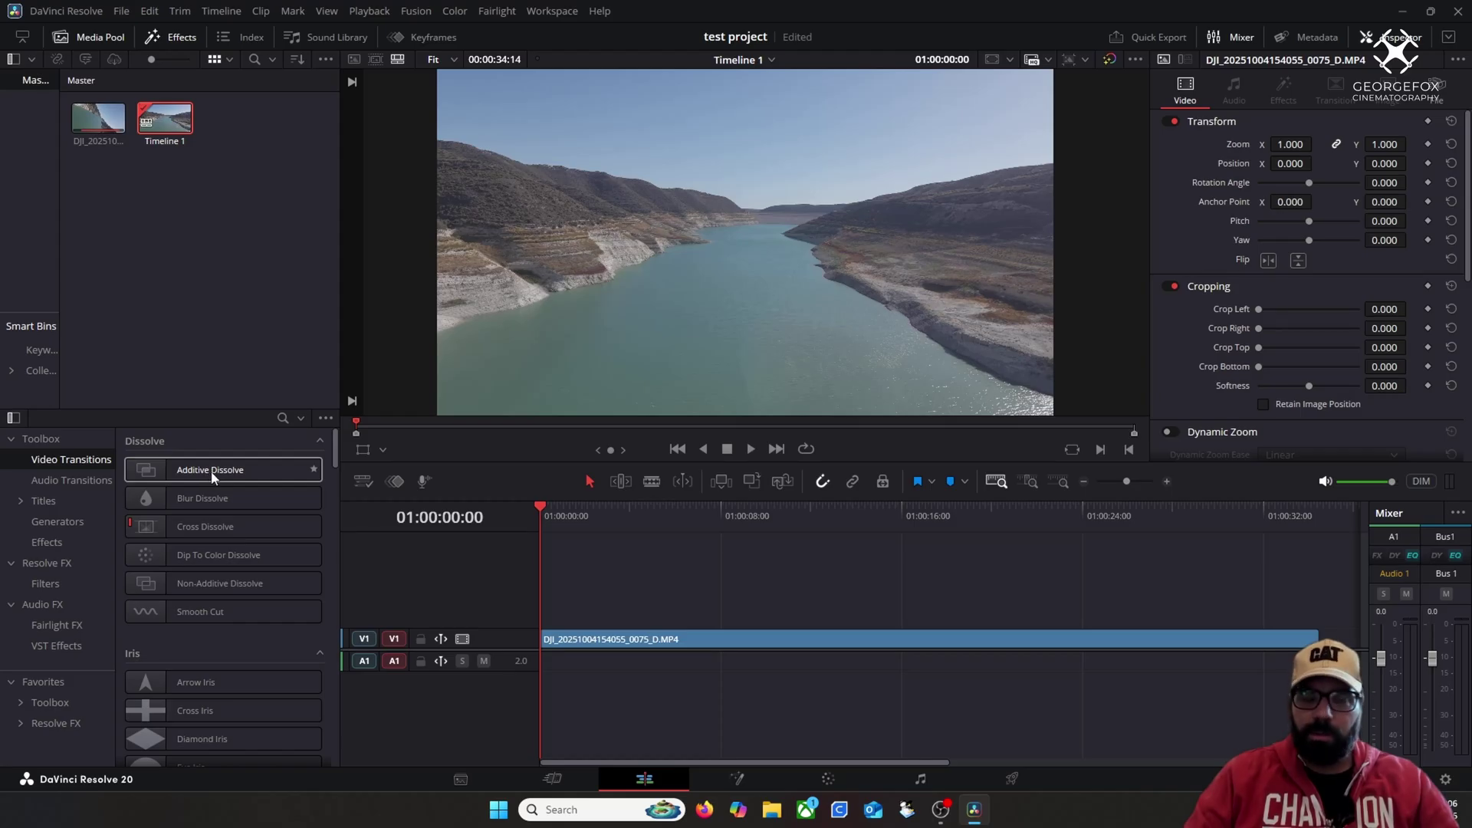
{"action": "left_click", "coordinate": [211, 478]}
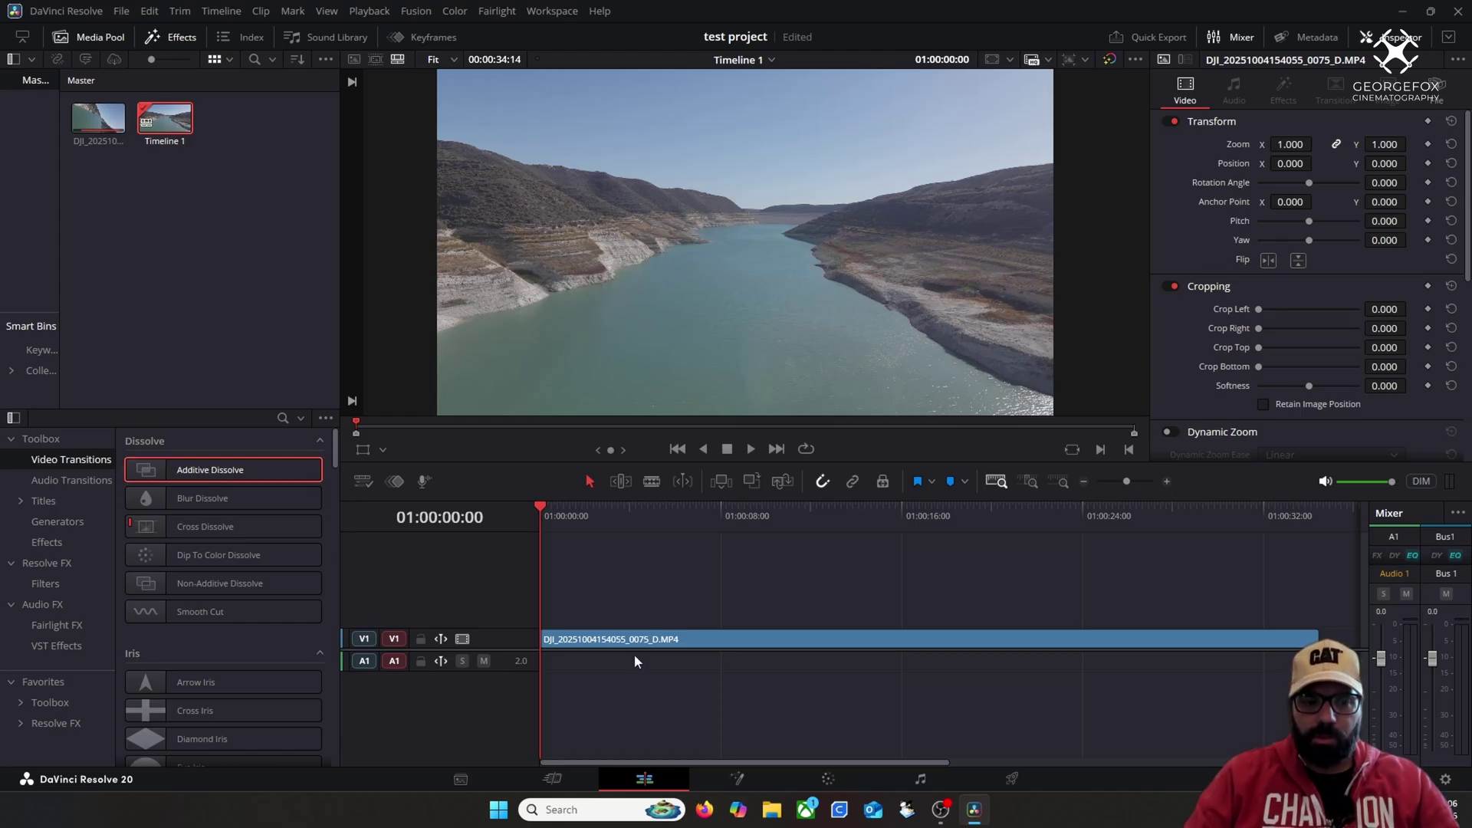
Step: Drop Additive Dissolve on the drone clip's start, making a 1.0-second, 30-frame fade-in
{"action": "key", "text": "ctrl+equal"}
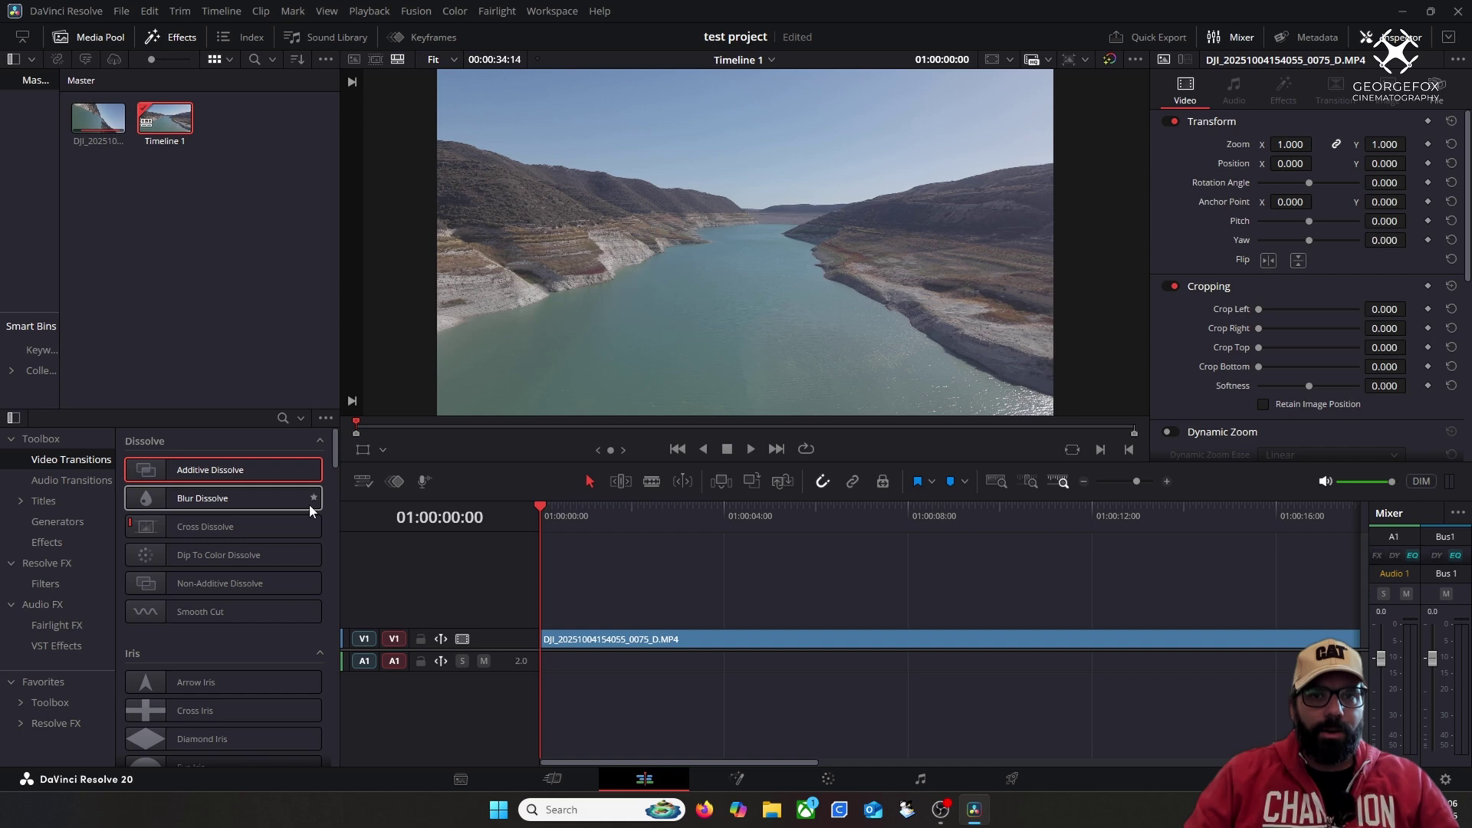
{"action": "left_click_drag", "start_coordinate": [257, 472], "coordinate": [568, 642]}
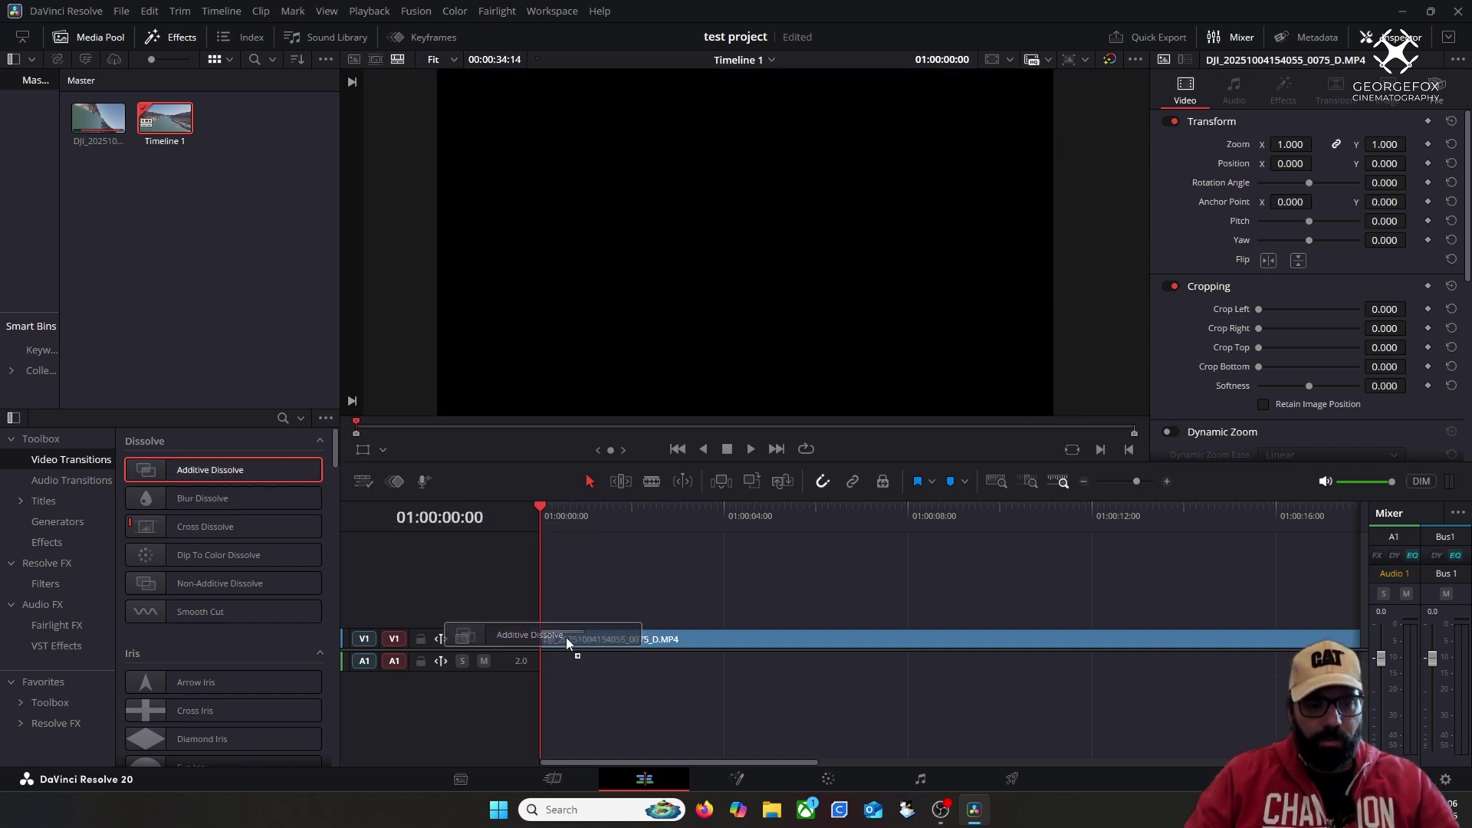
{"action": "left_click_drag", "start_coordinate": [567, 643], "coordinate": [567, 642]}
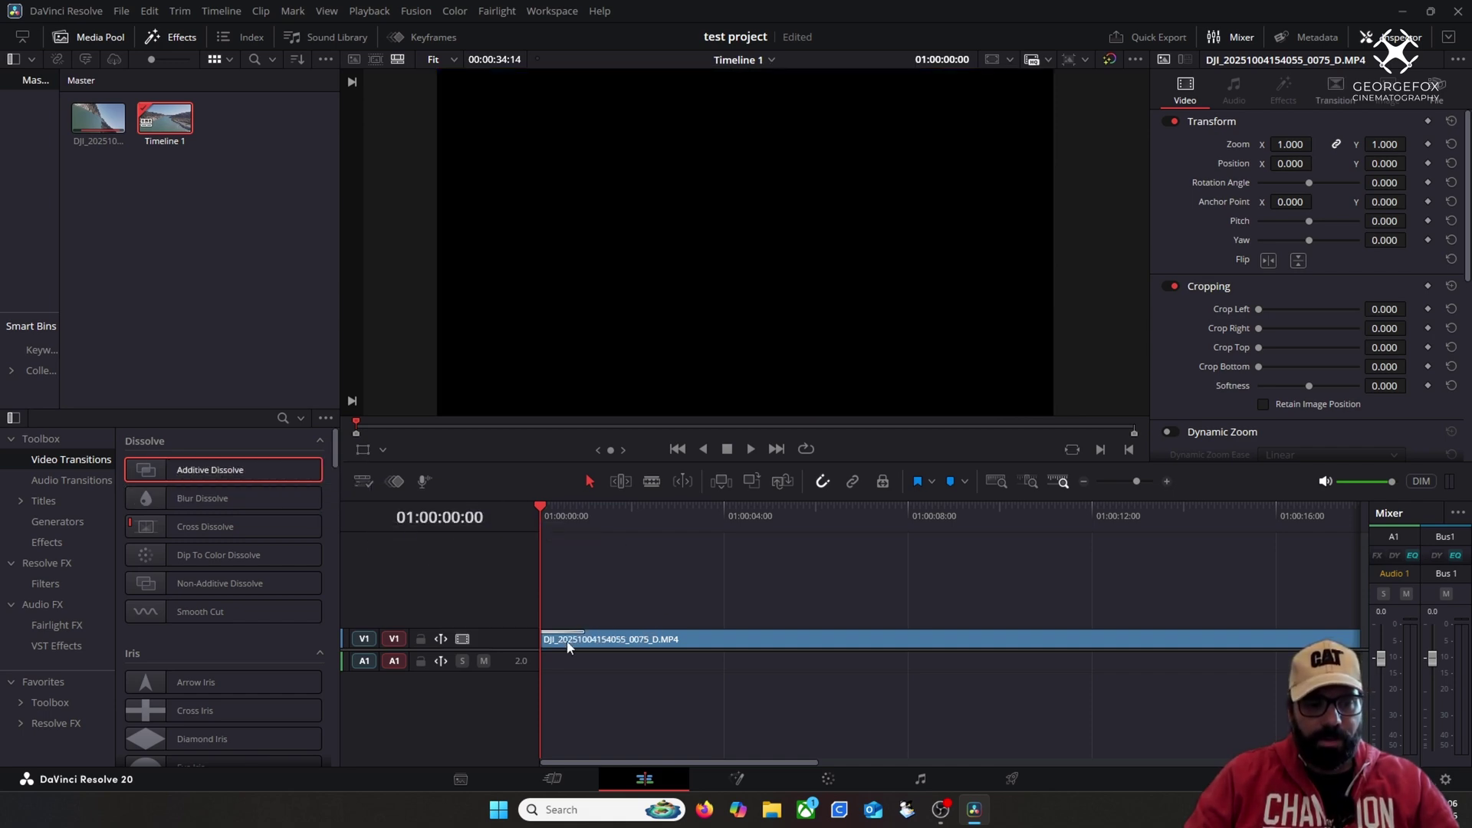
{"action": "left_click", "coordinate": [577, 637]}
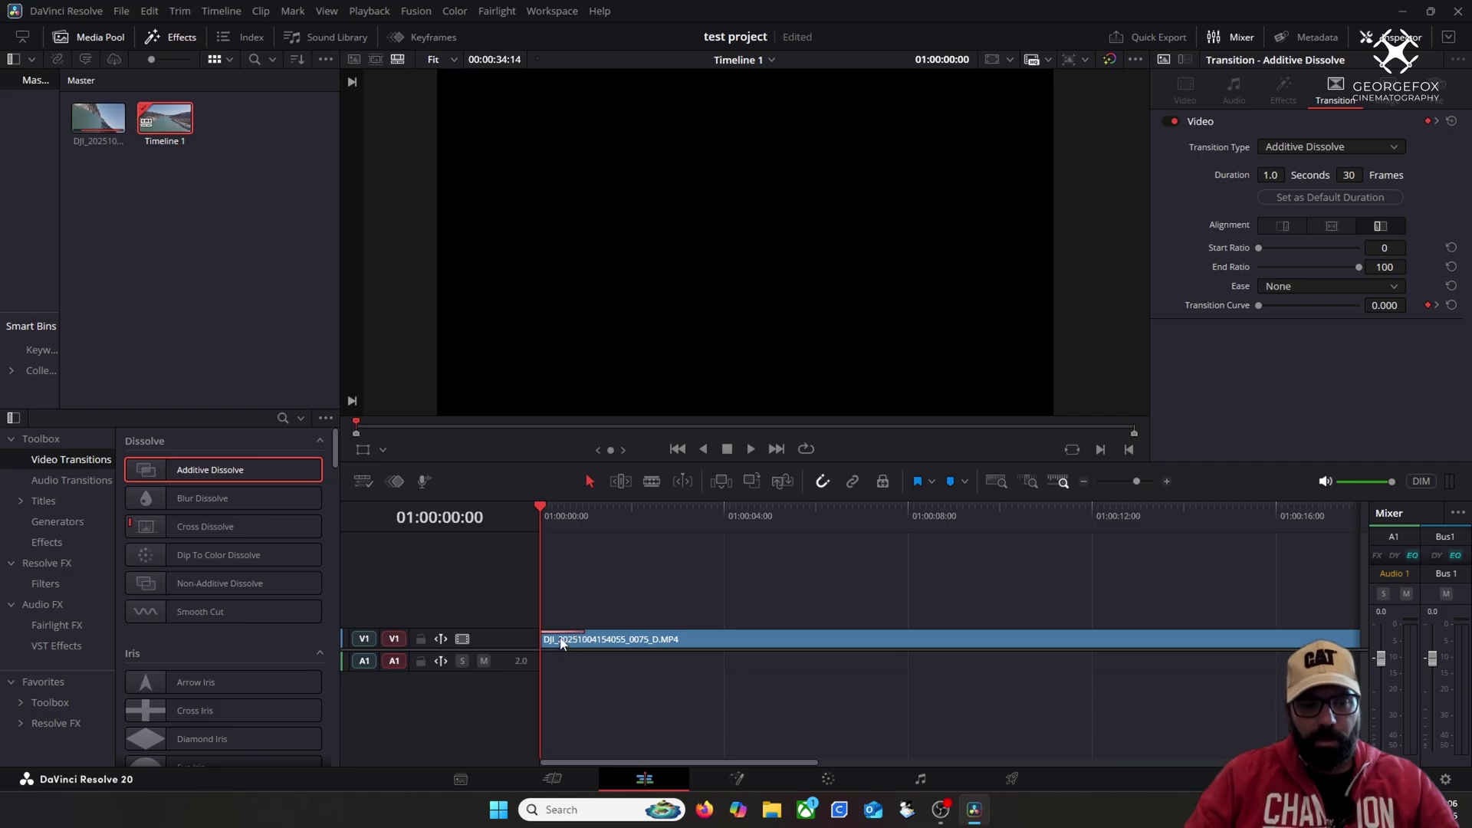
{"action": "left_click", "coordinate": [1168, 482]}
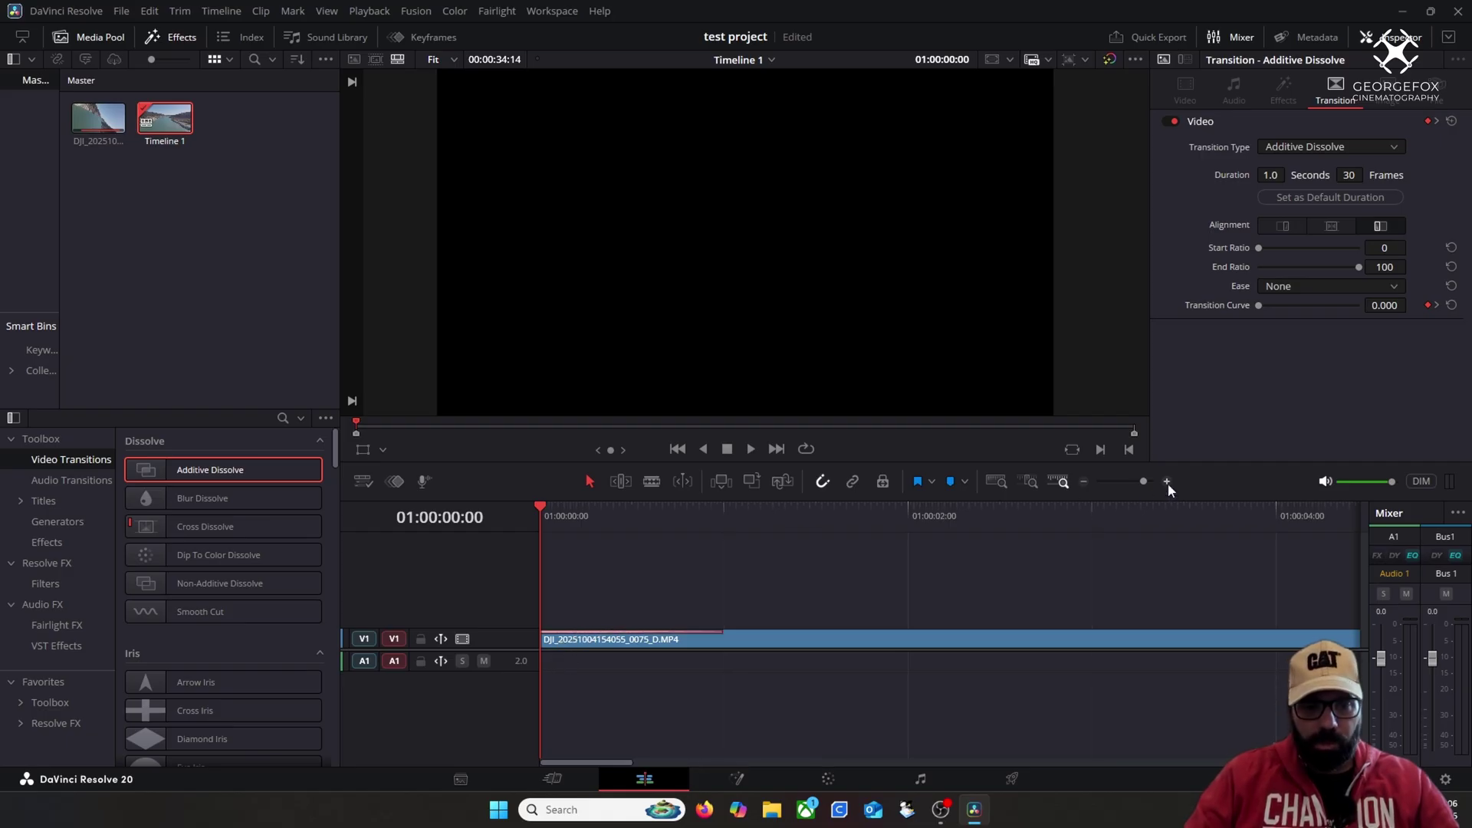
{"action": "left_click", "coordinate": [696, 640]}
{"action": "left_click", "coordinate": [705, 631]}
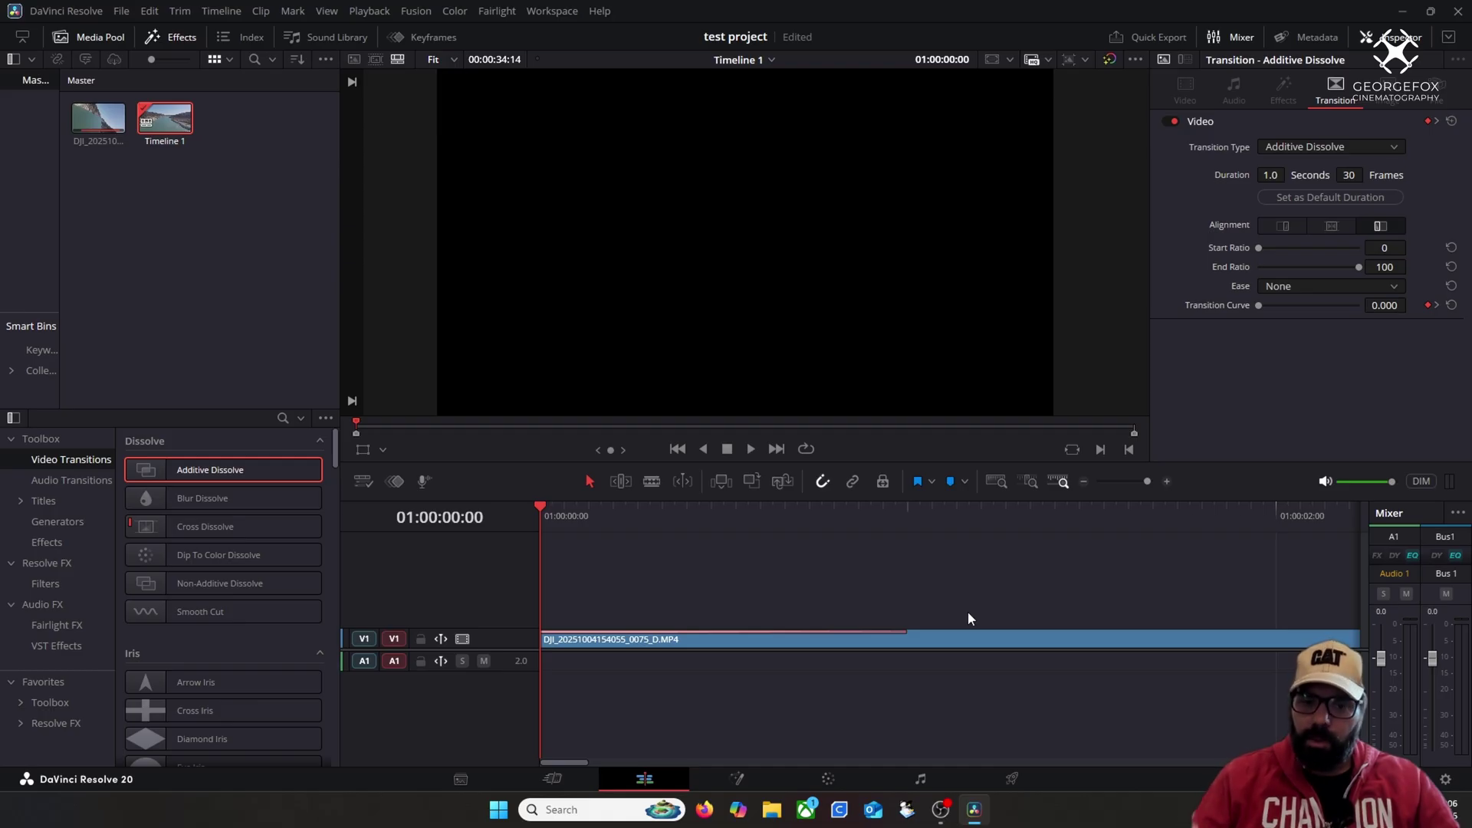
{"action": "left_click", "coordinate": [996, 483]}
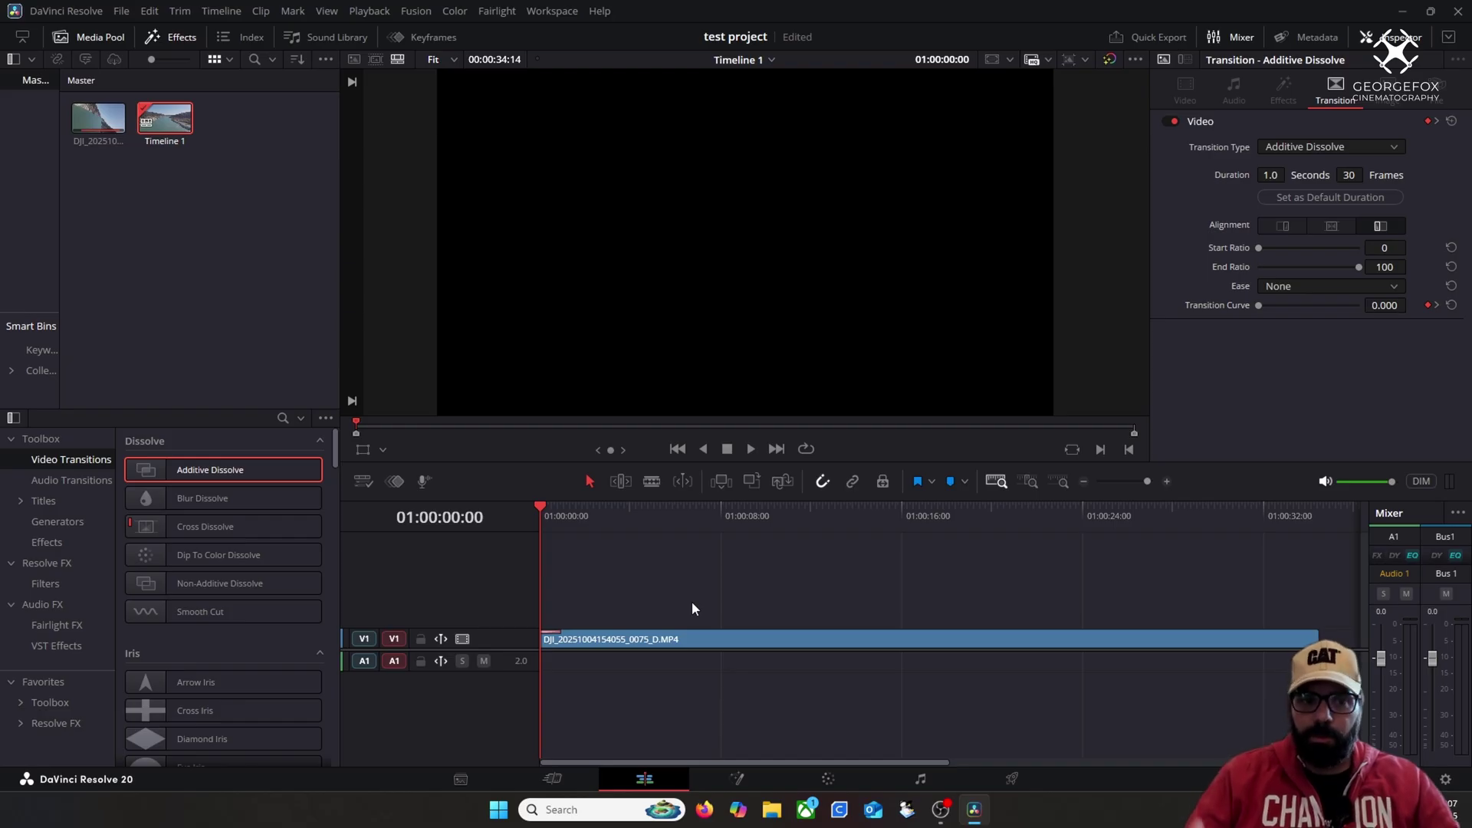
{"action": "key", "text": "space"}
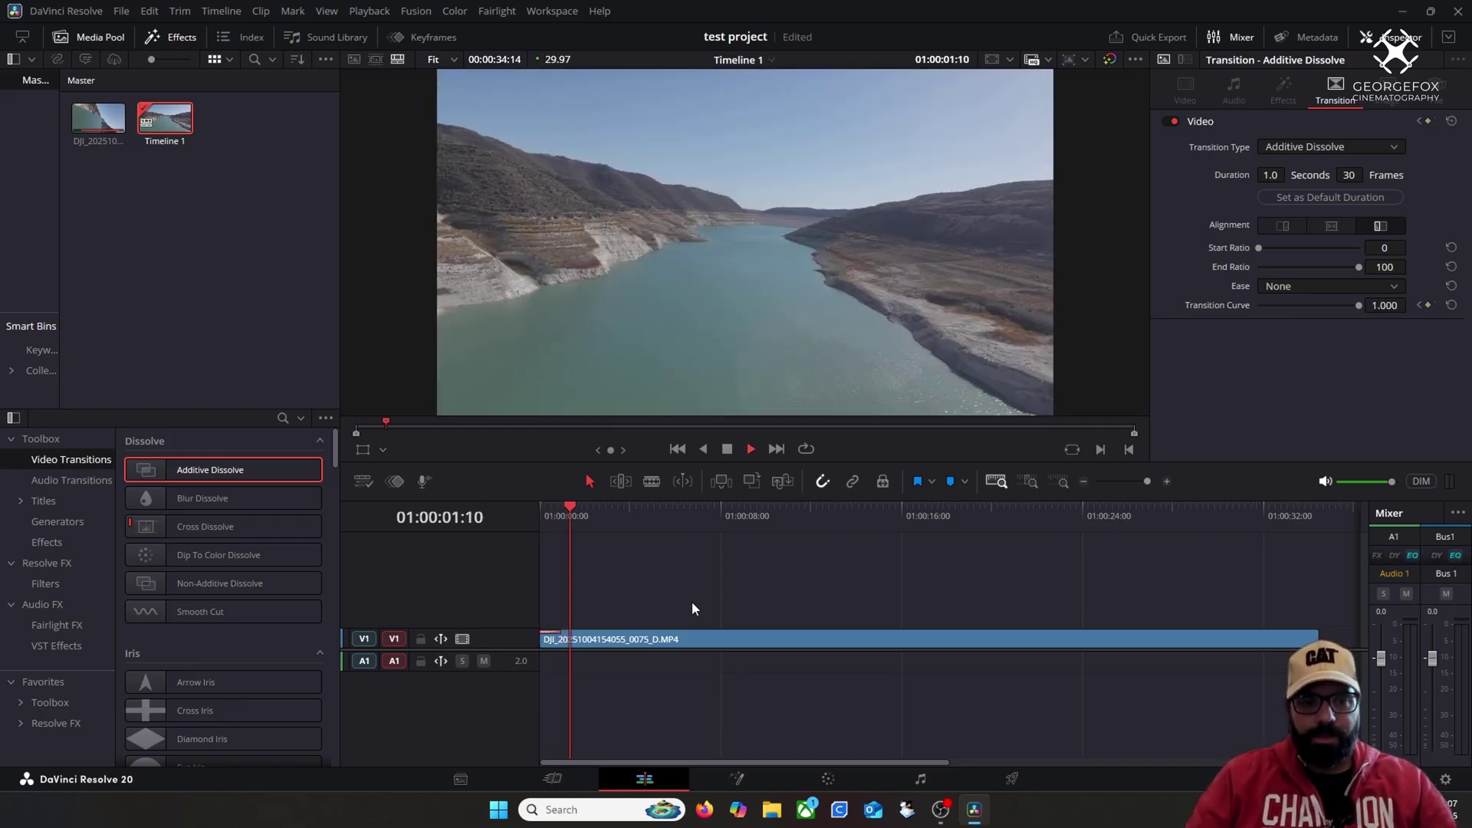
{"action": "left_click_drag", "start_coordinate": [587, 507], "coordinate": [490, 503]}
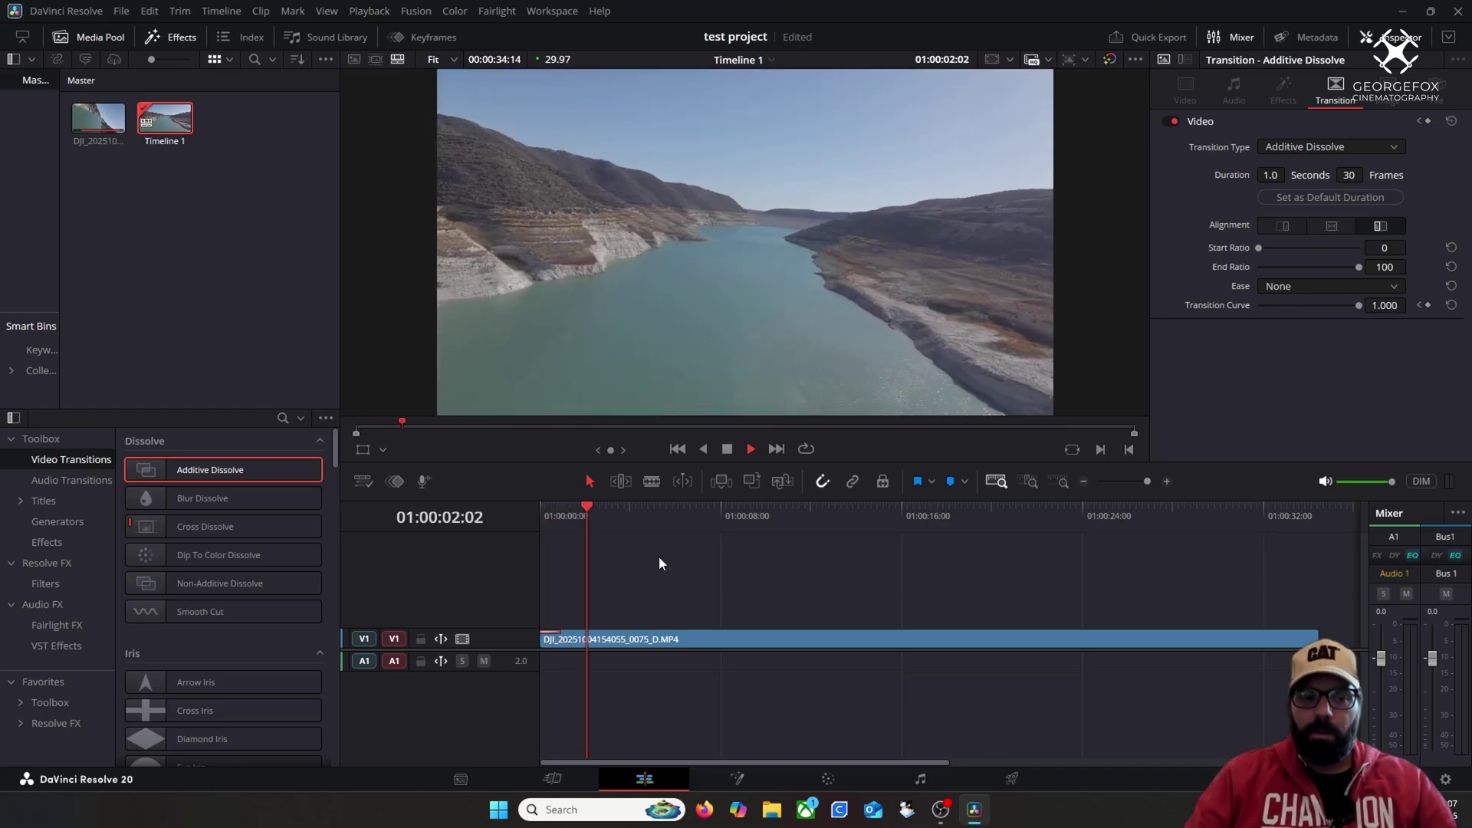
{"action": "left_click_drag", "start_coordinate": [587, 507], "coordinate": [540, 506]}
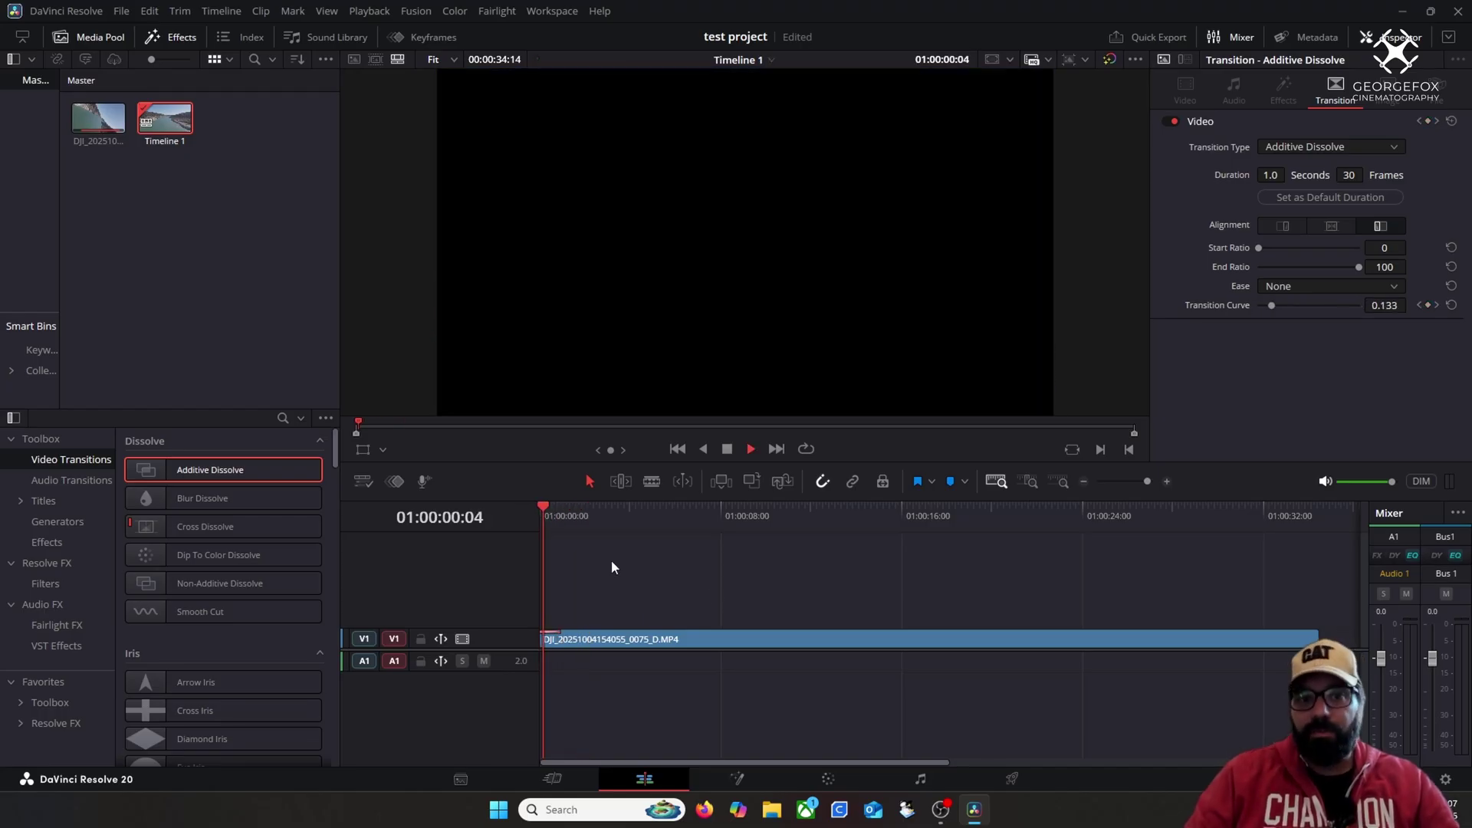
{"action": "key", "text": "space"}
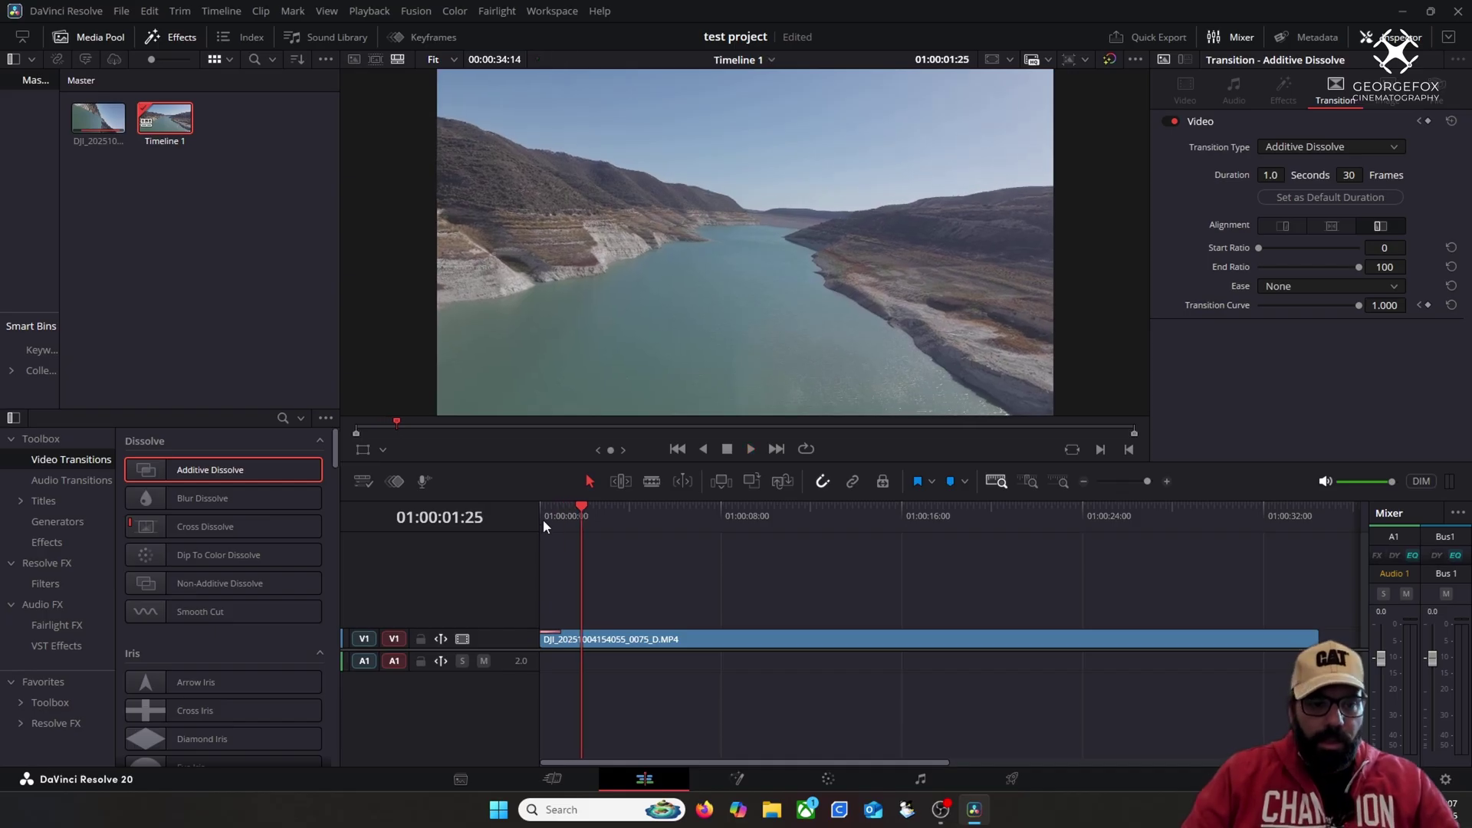
{"action": "left_click_drag", "start_coordinate": [543, 518], "coordinate": [531, 510]}
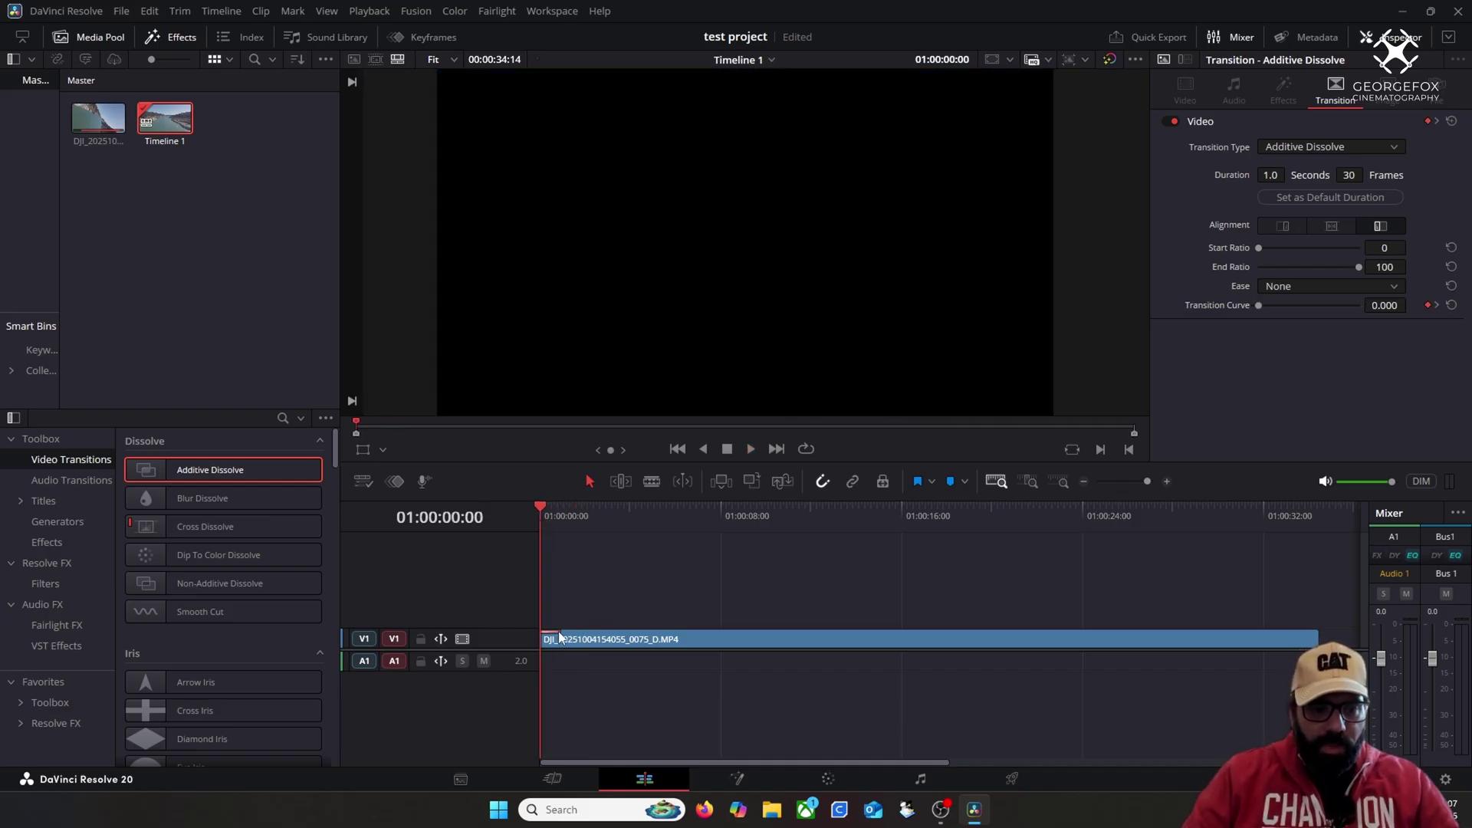
{"action": "left_click", "coordinate": [1166, 480]}
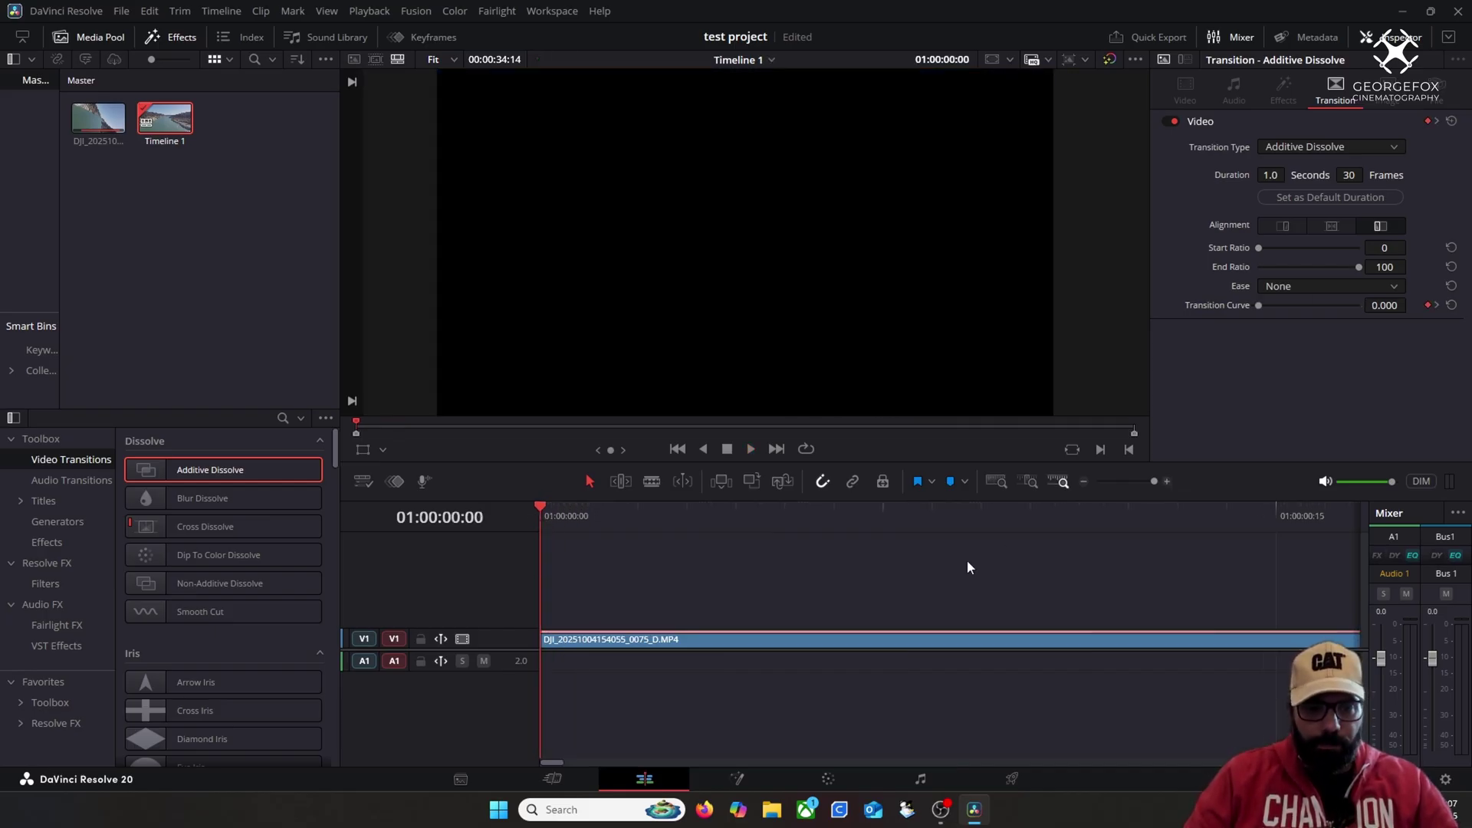
{"action": "left_click", "coordinate": [1085, 480]}
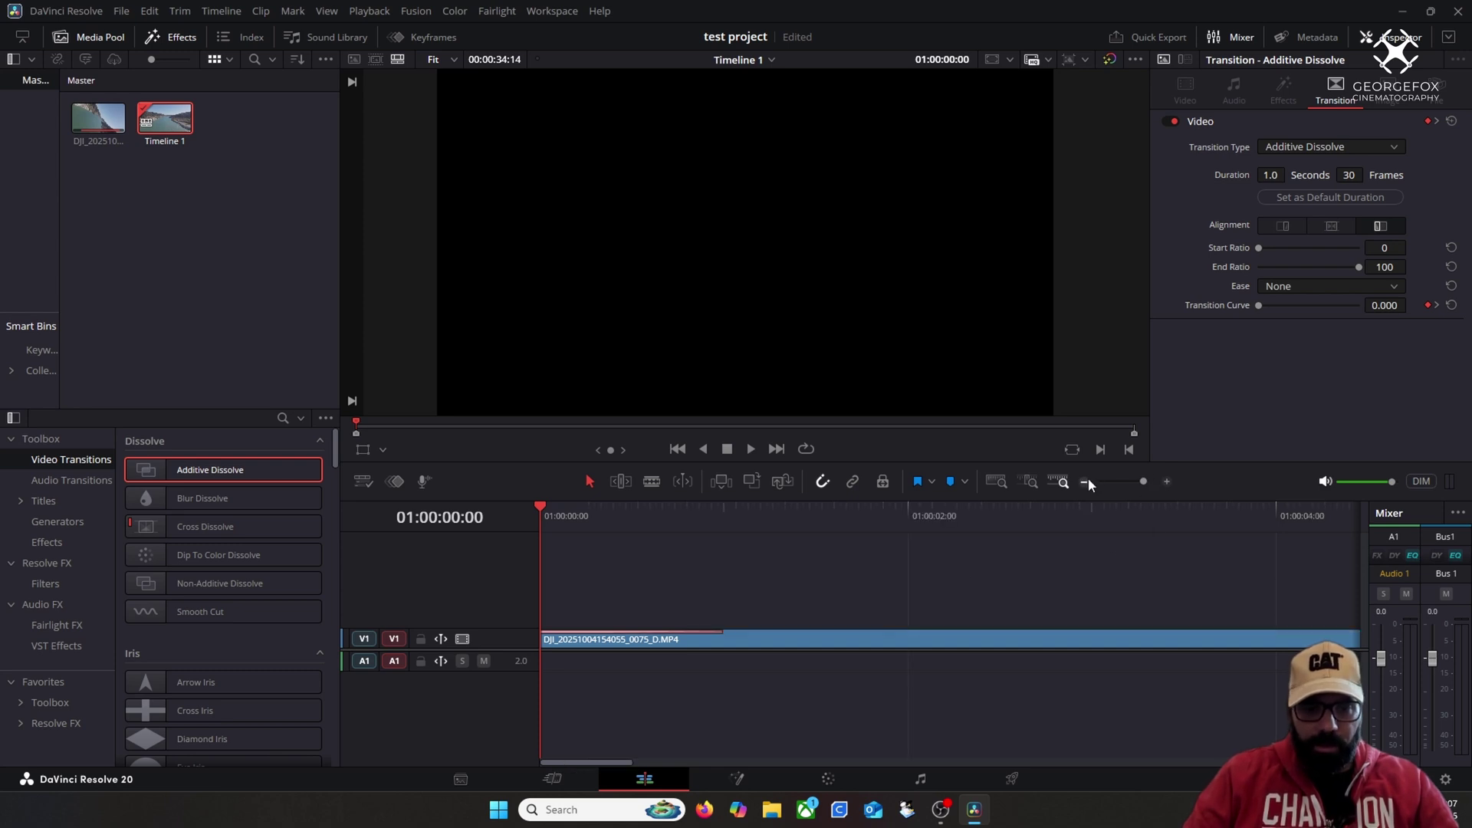
{"action": "double_click", "coordinate": [616, 639]}
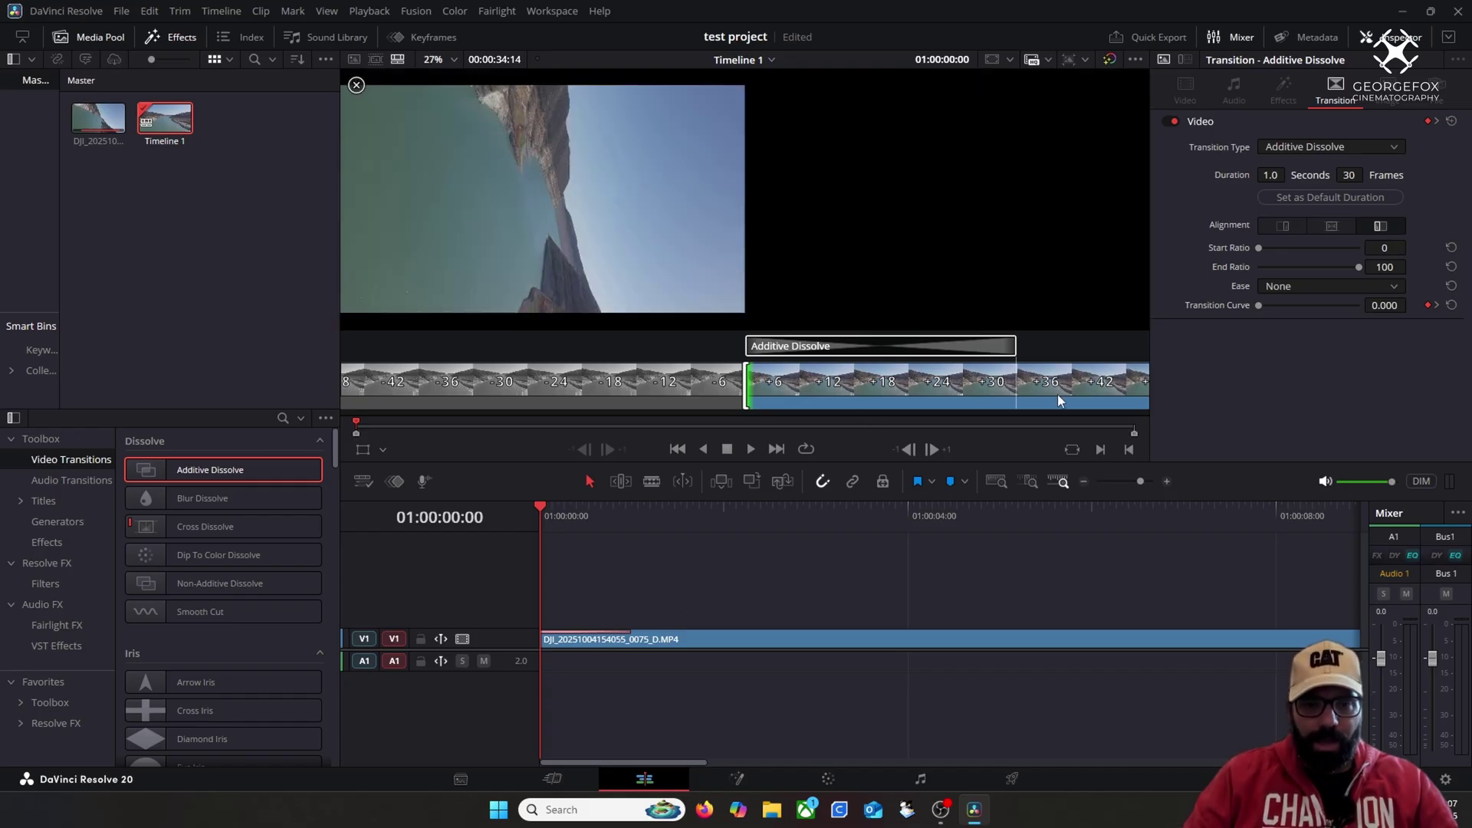
Step: Drag the dissolve's edge outward to stretch it from 1.0 toward 2 seconds
{"action": "left_click_drag", "start_coordinate": [1016, 345], "coordinate": [1096, 345]}
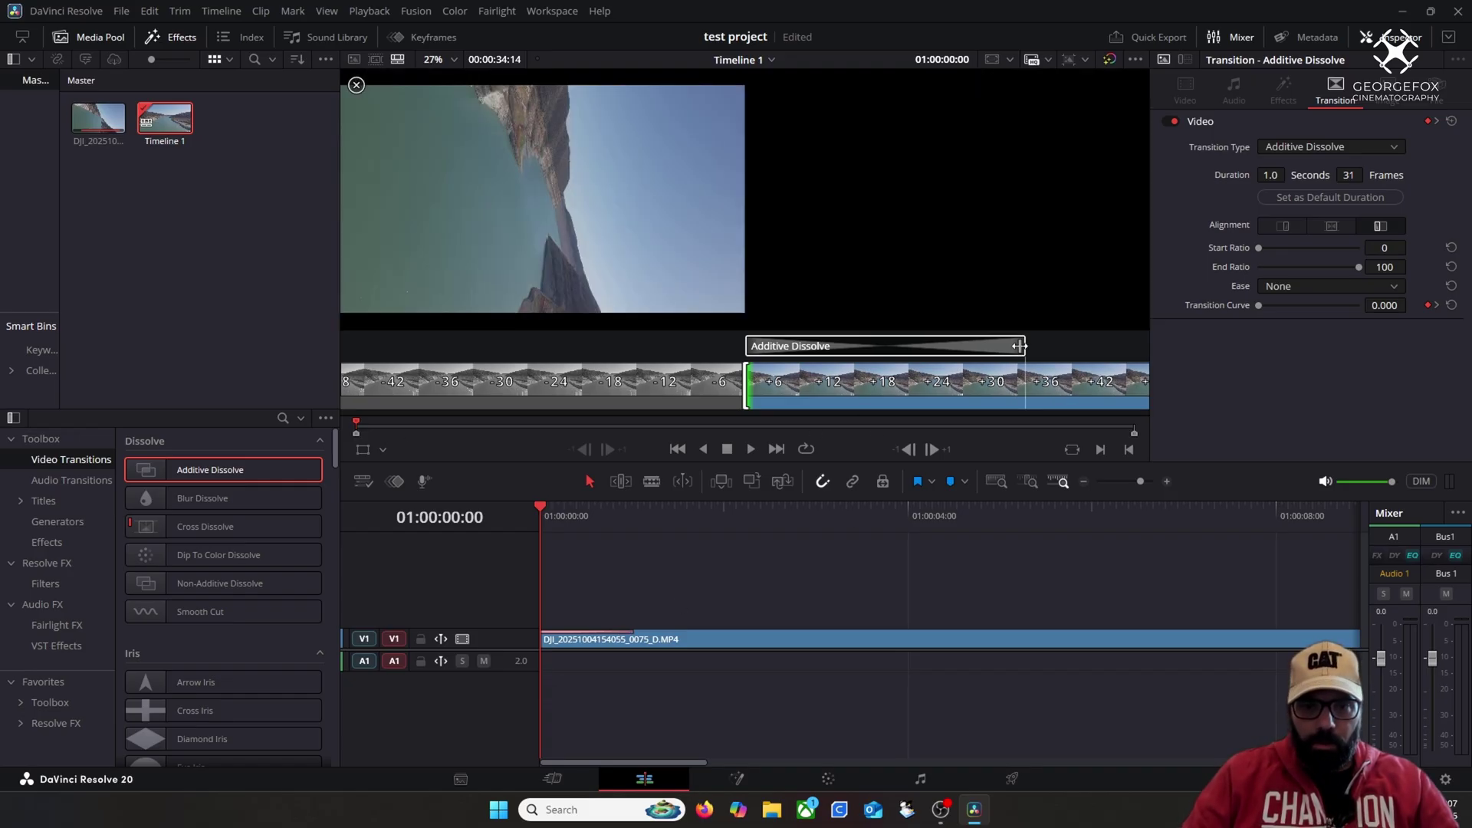
{"action": "left_click_drag", "start_coordinate": [1096, 344], "coordinate": [1065, 343]}
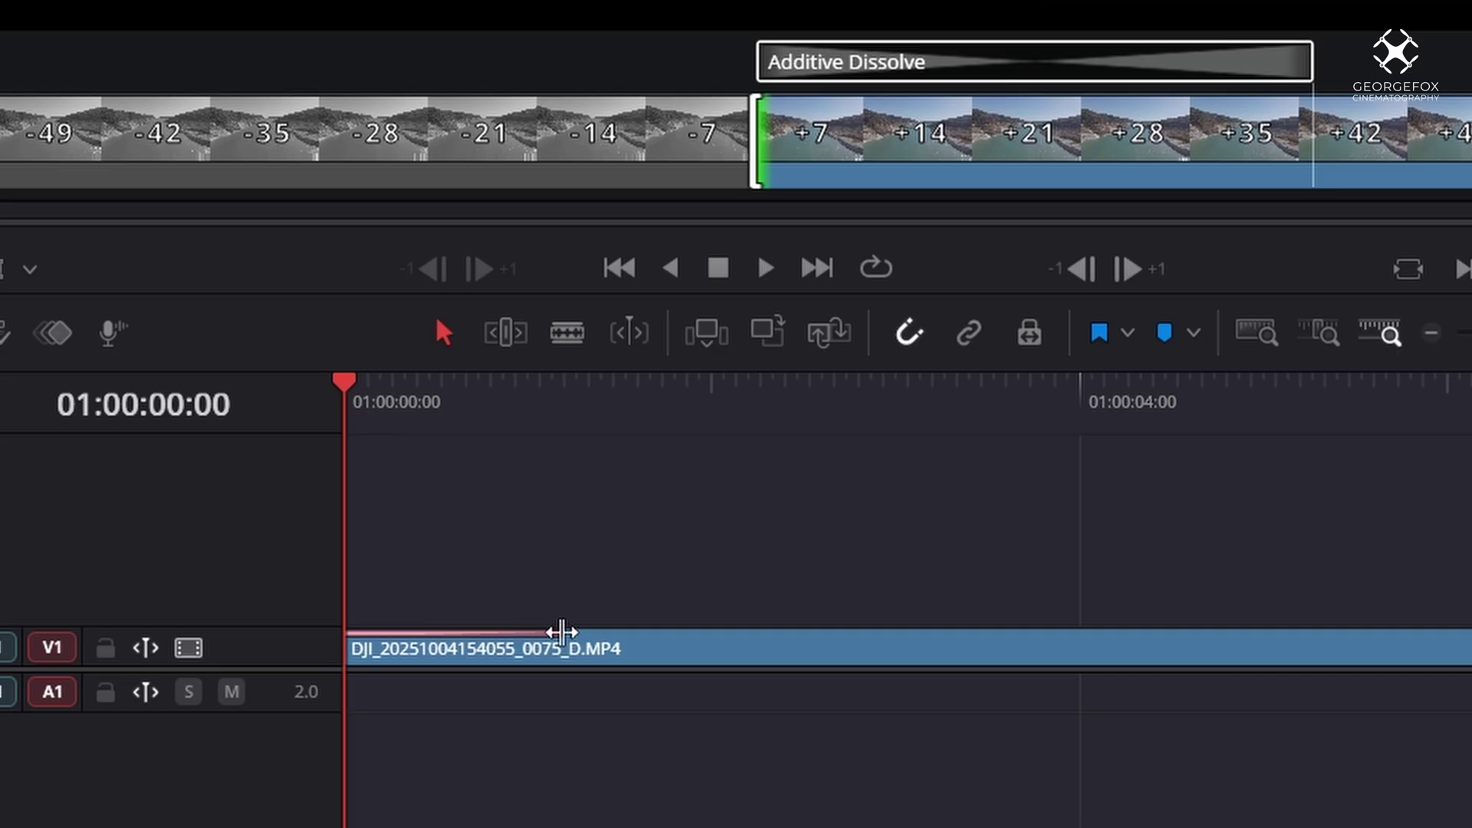
{"action": "left_click_drag", "start_coordinate": [636, 630], "coordinate": [716, 645]}
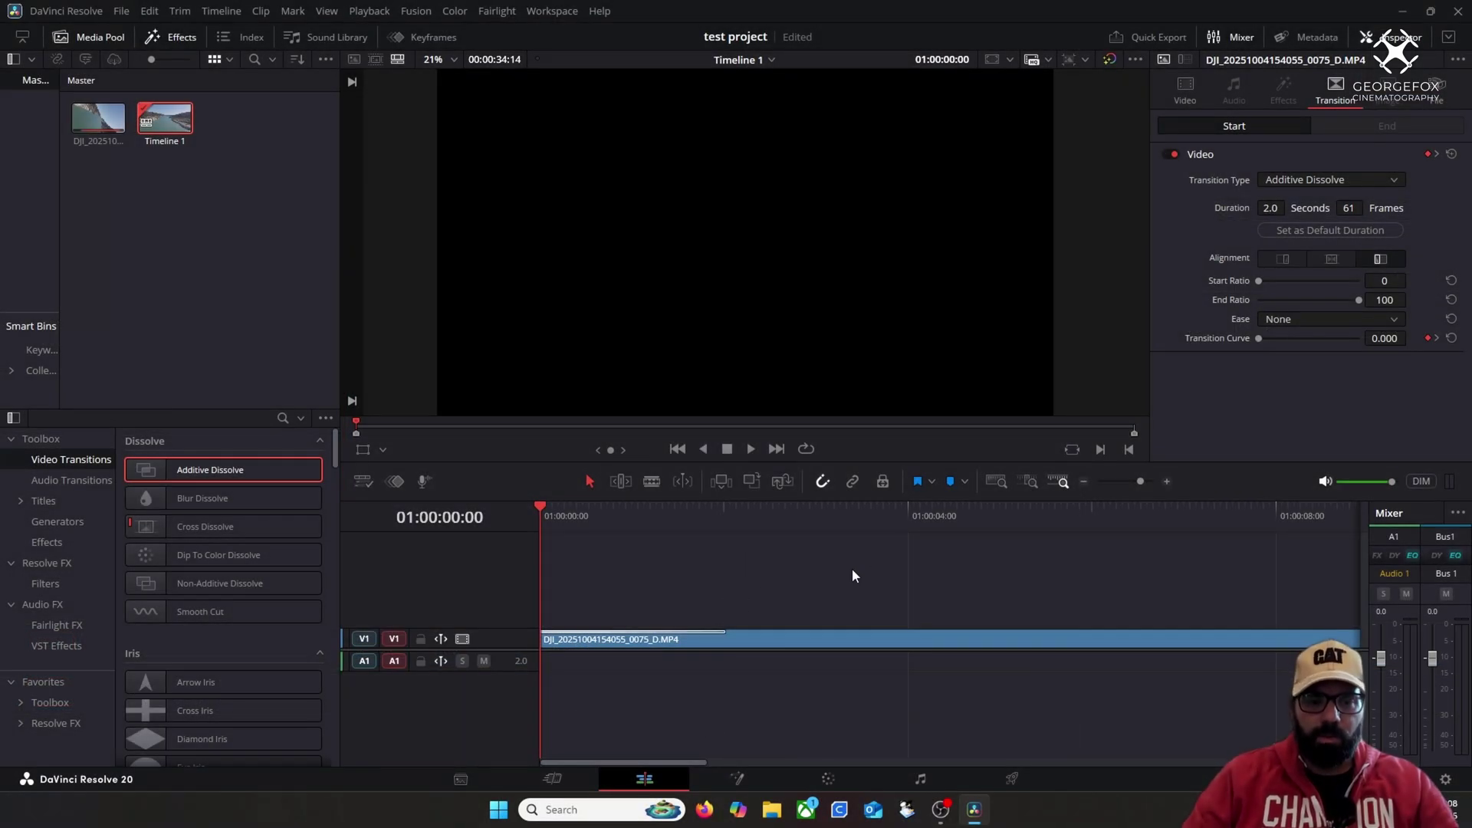
{"action": "key", "text": "space"}
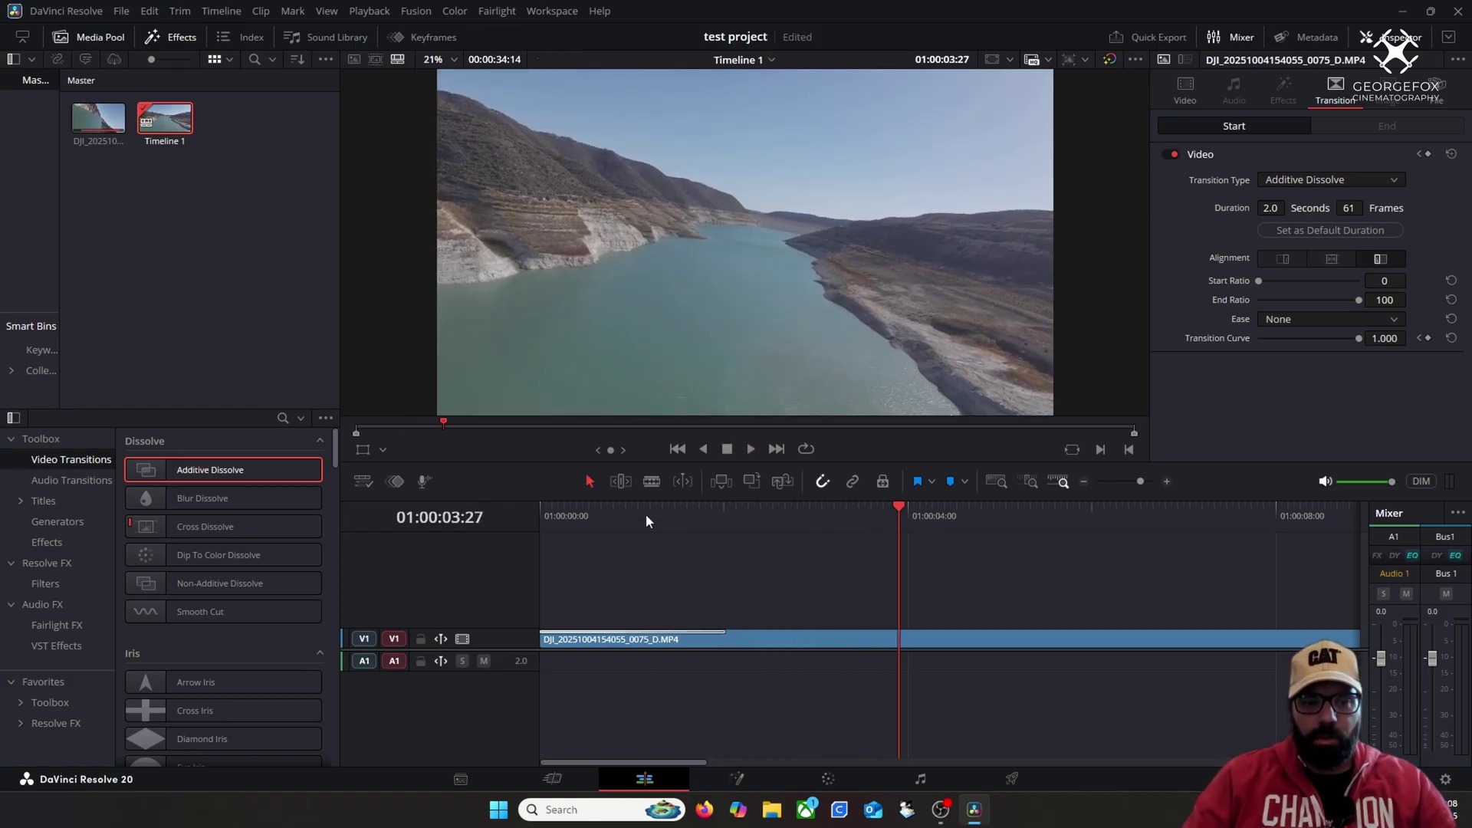
{"action": "key", "text": "space"}
{"action": "key", "text": "Home"}
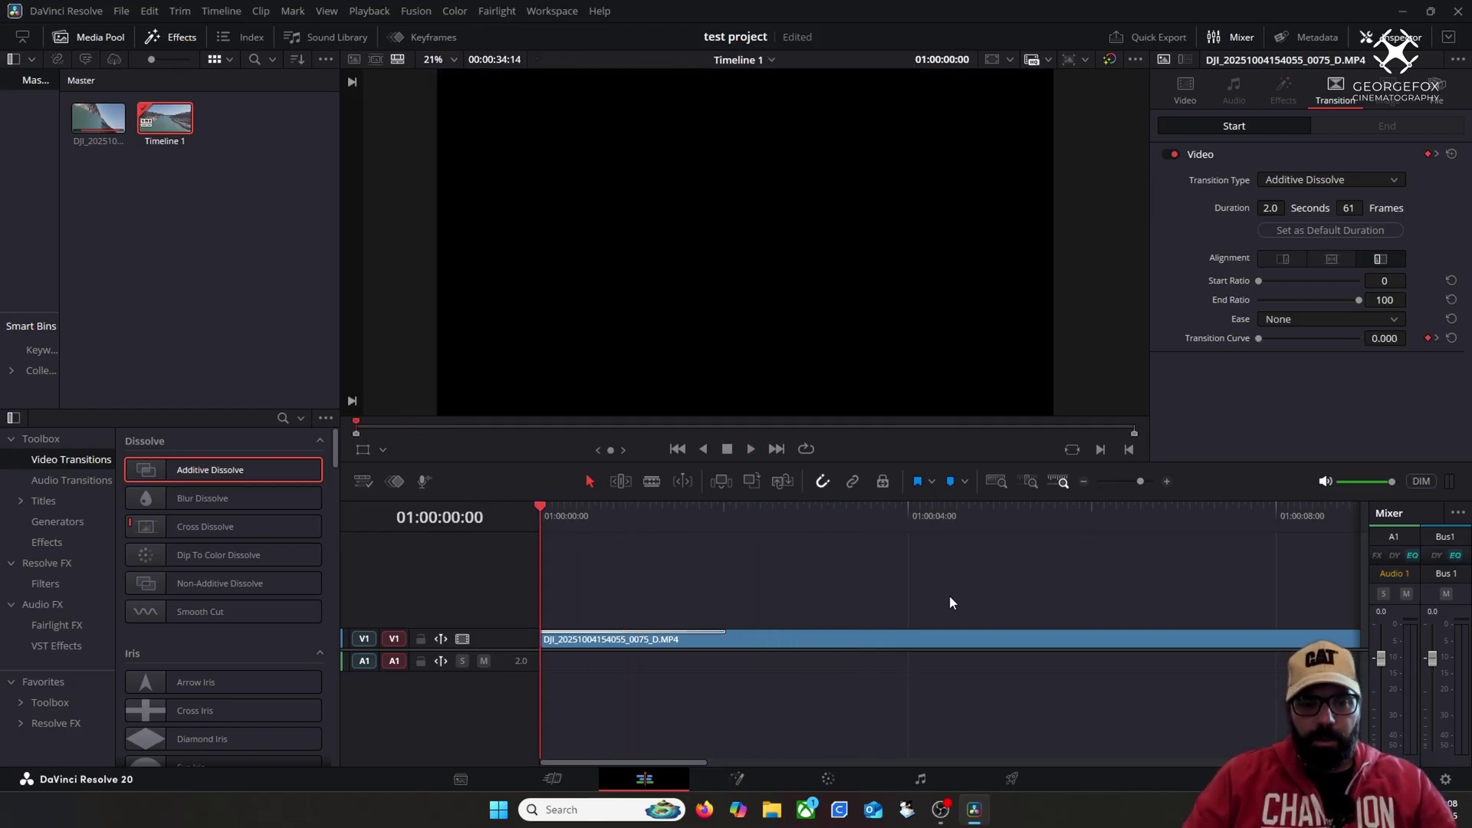
{"action": "key", "text": "shift+z"}
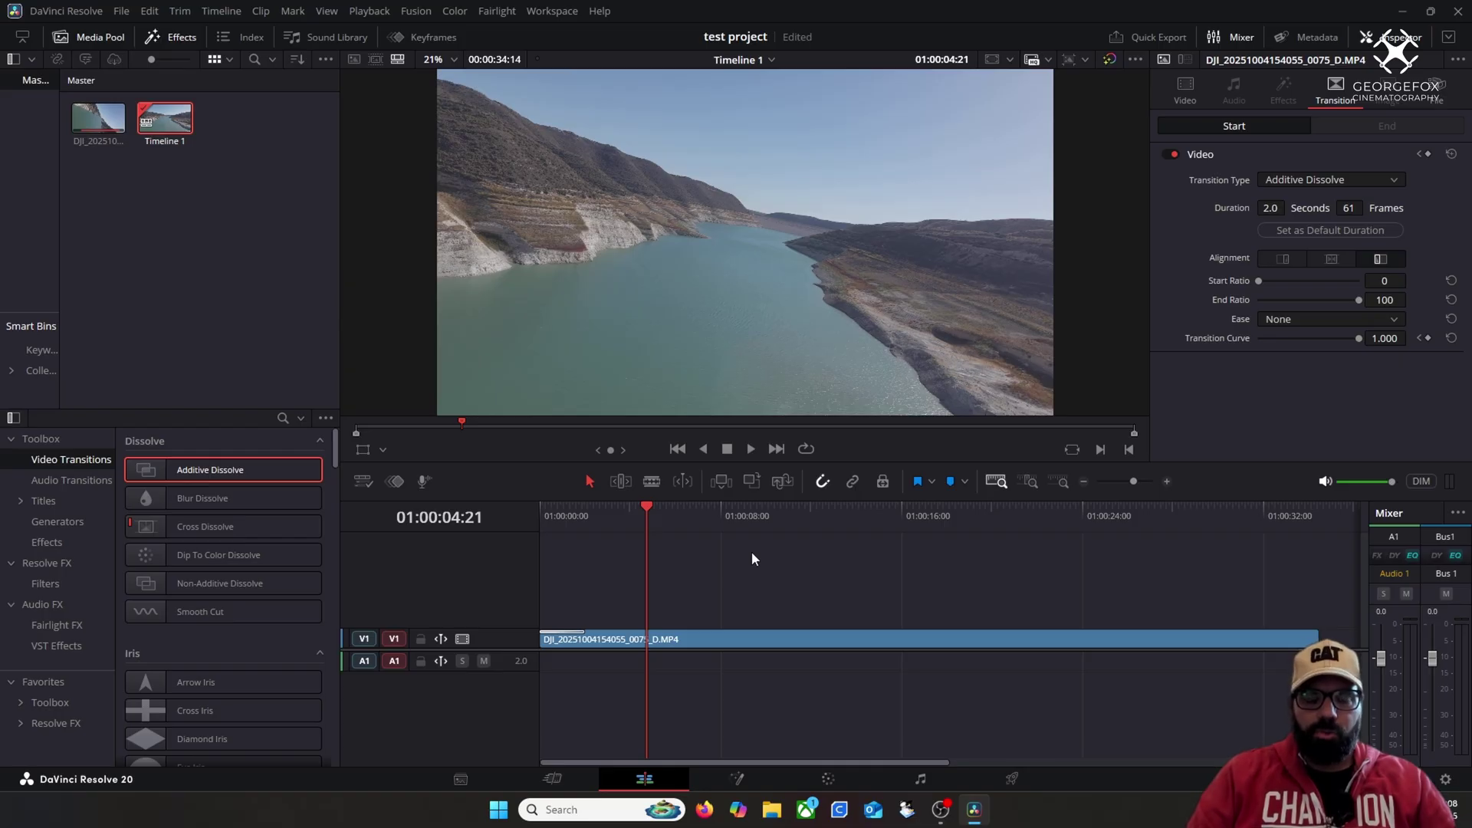